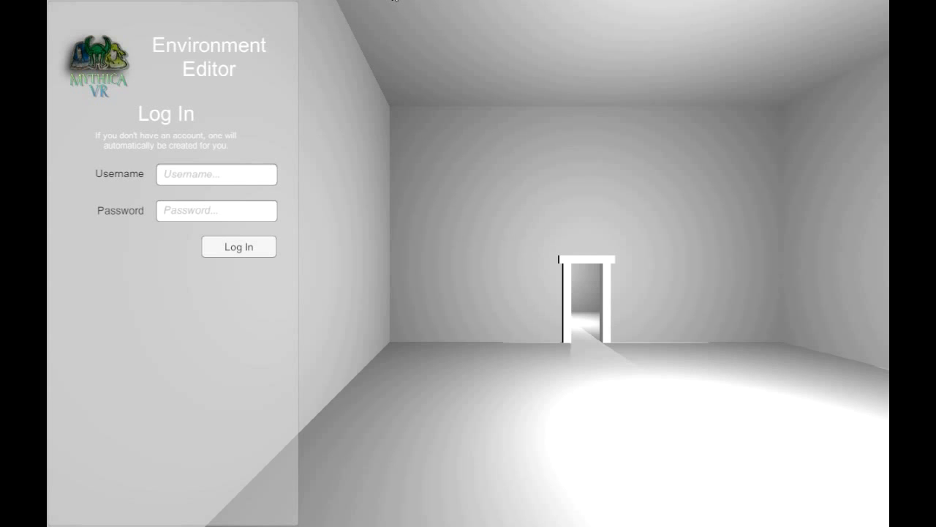
# Log in to the environment editor by entering the account username and password.
pyautogui.click(247, 176)
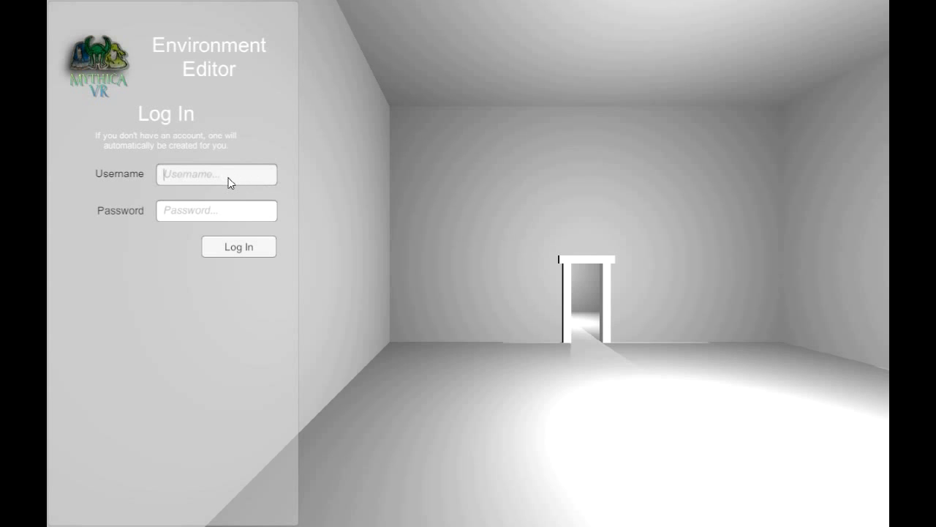
pyautogui.write('rogan')
pyautogui.click(217, 209)
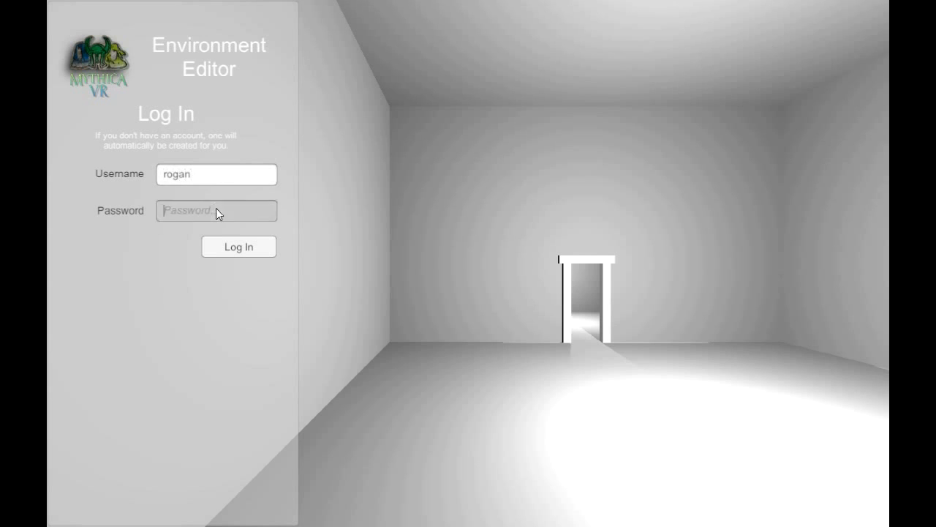
pyautogui.write('********')
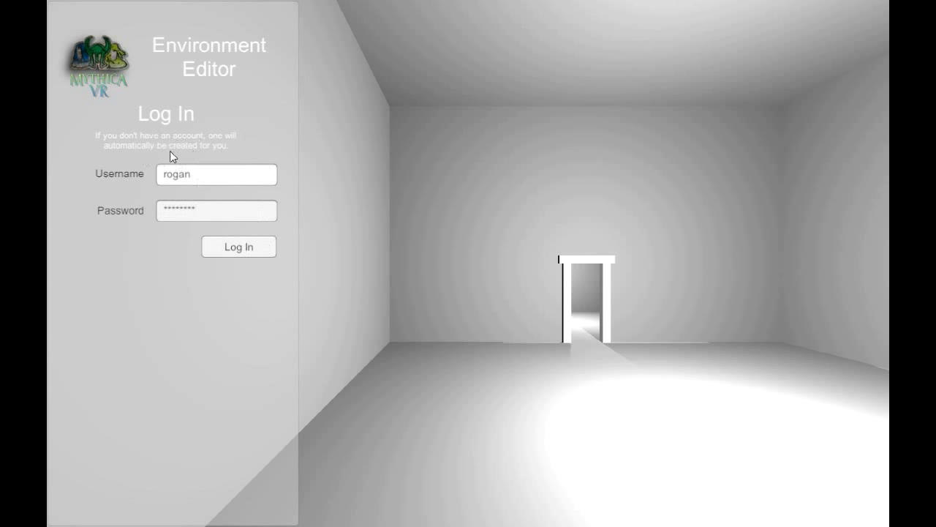
pyautogui.click(257, 247)
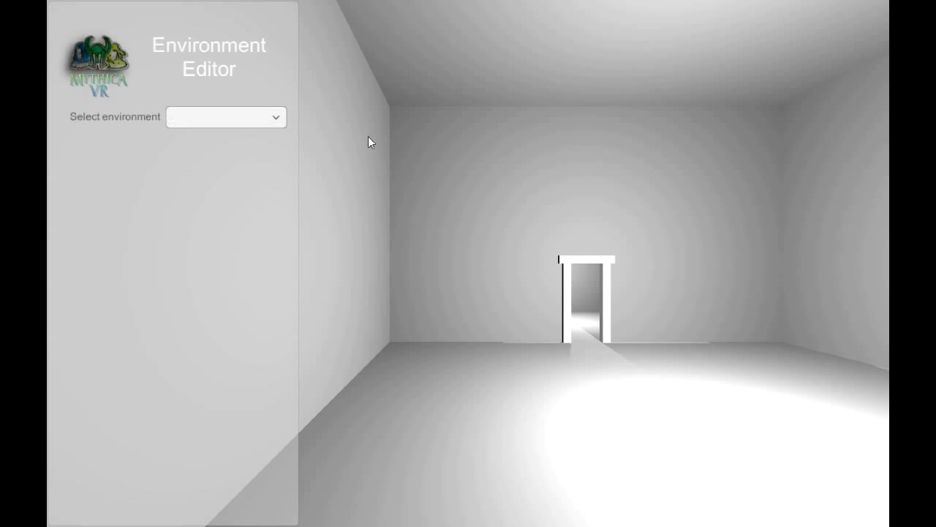
# Add a new environment for editing.
pyautogui.click(260, 117)
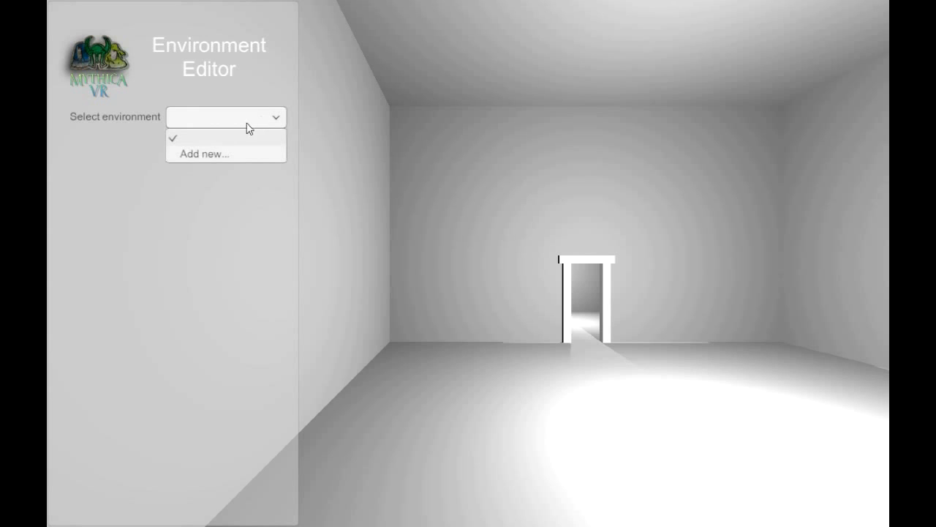
pyautogui.click(228, 156)
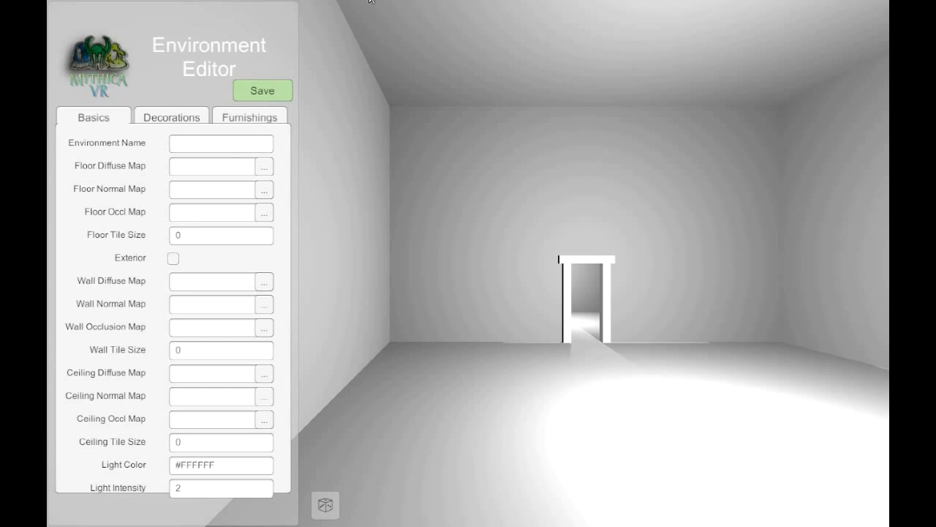
pyautogui.click(178, 117)
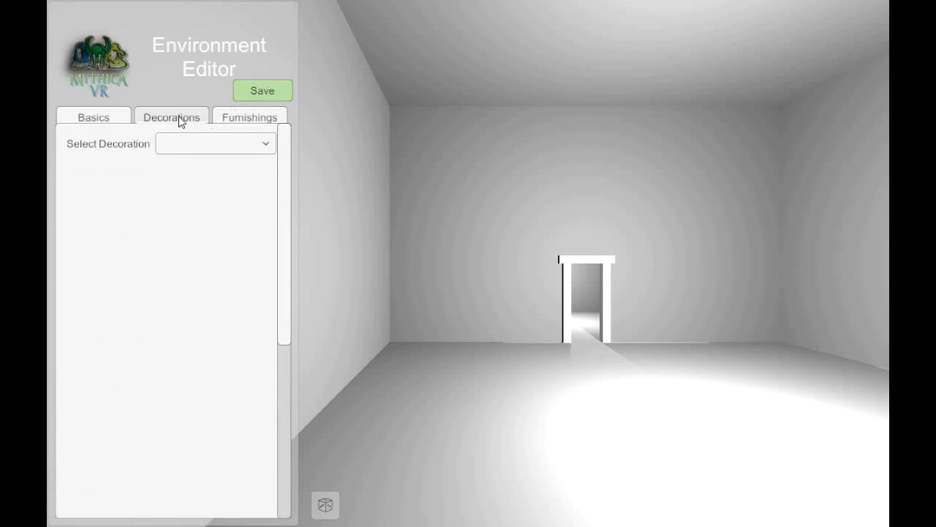
pyautogui.click(121, 120)
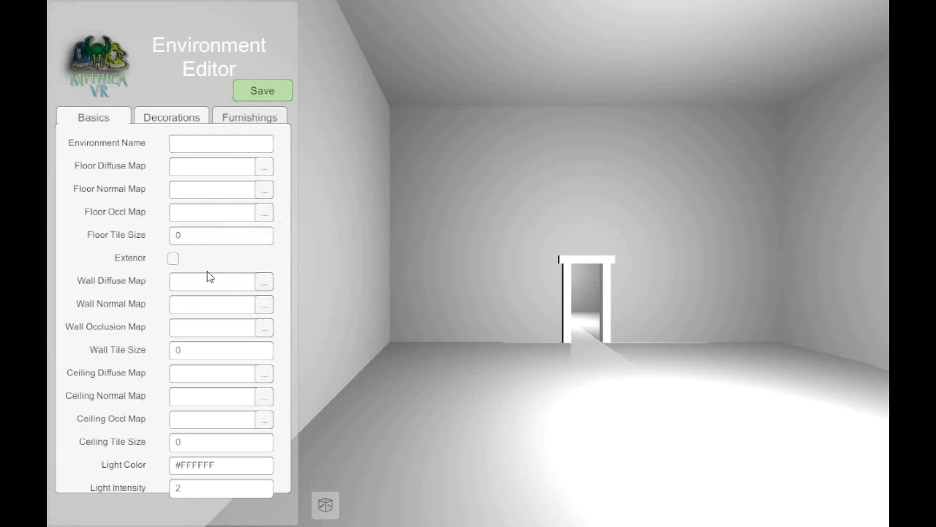
pyautogui.click(180, 117)
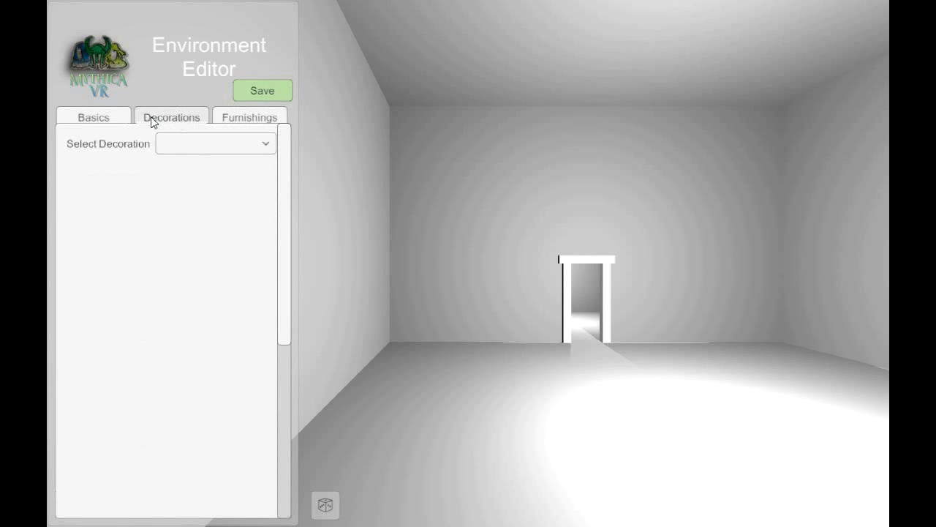
pyautogui.click(108, 118)
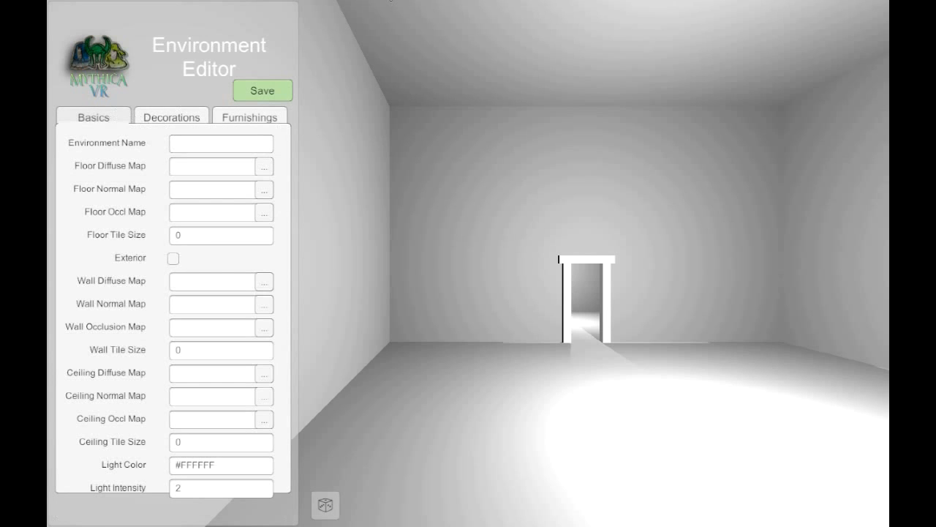
# Name the environment Crypt and load fi_village_floor_stone05_hd.png from the Crypt folder in Documents as the floor diffuse map.
pyautogui.click(209, 149)
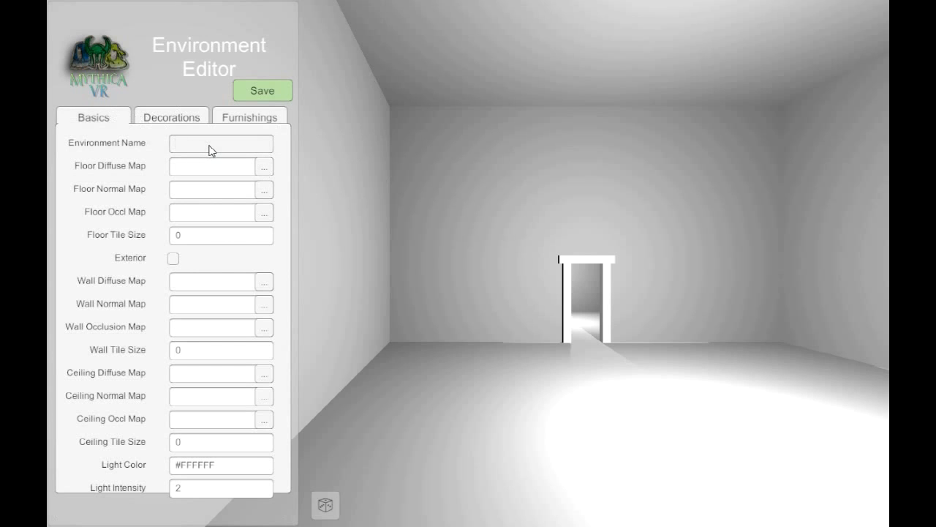
pyautogui.write('Crypt')
pyautogui.click(266, 170)
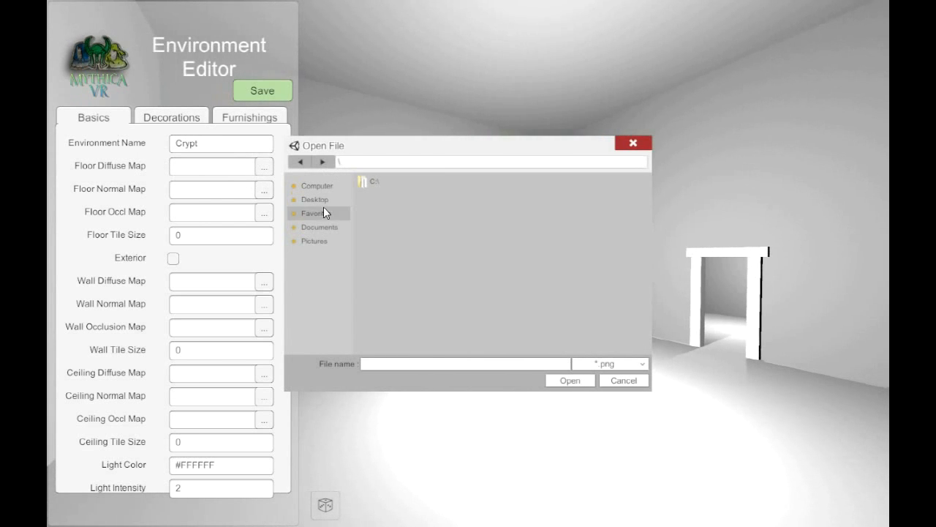
pyautogui.click(322, 227)
pyautogui.doubleClick(387, 181)
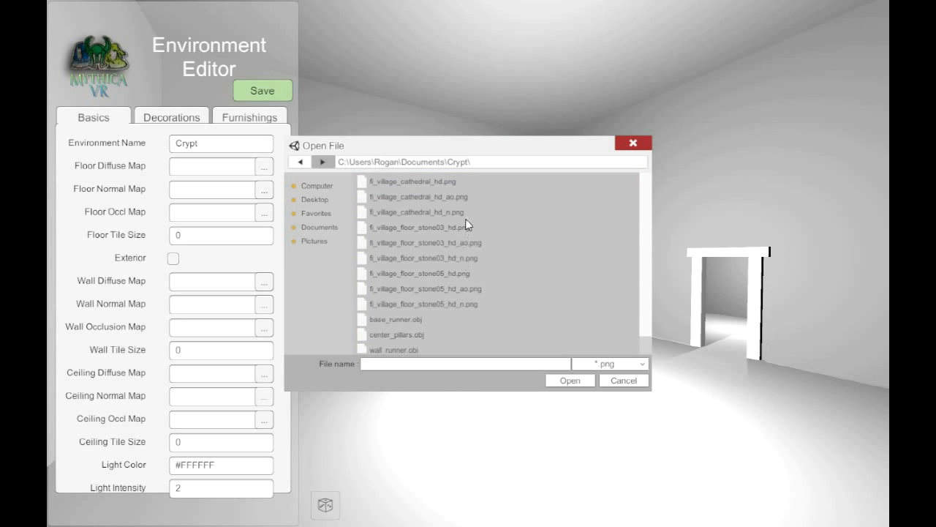
pyautogui.click(476, 272)
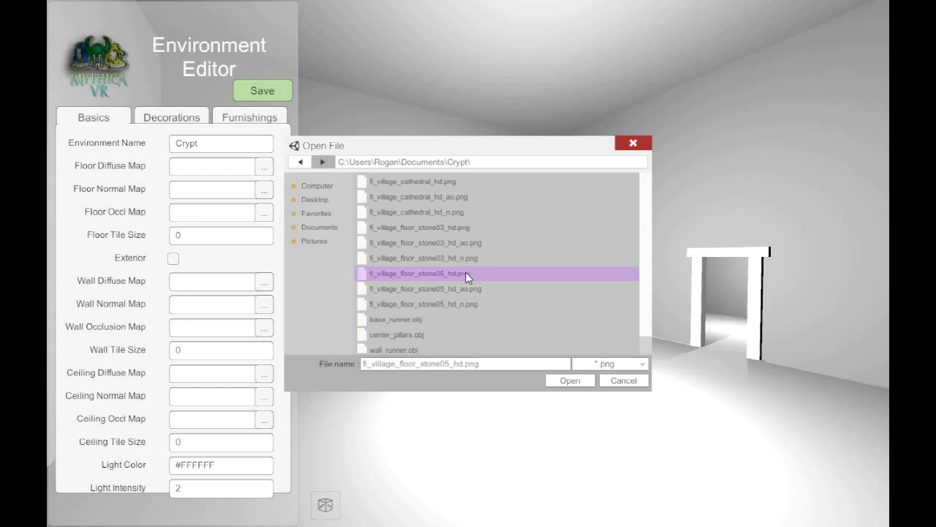
pyautogui.click(570, 379)
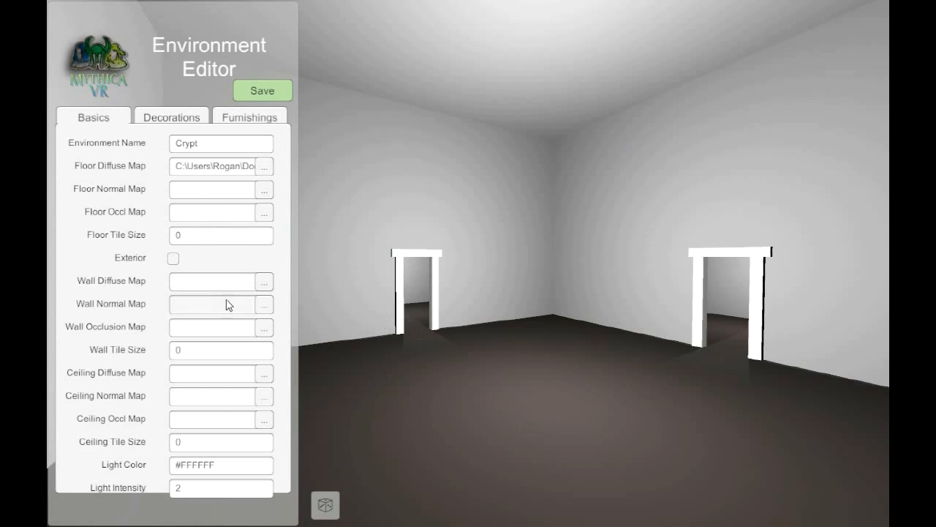
# Set the floor tile size to 4 after trying a size of 2.
pyautogui.click(214, 235)
pyautogui.write('2')
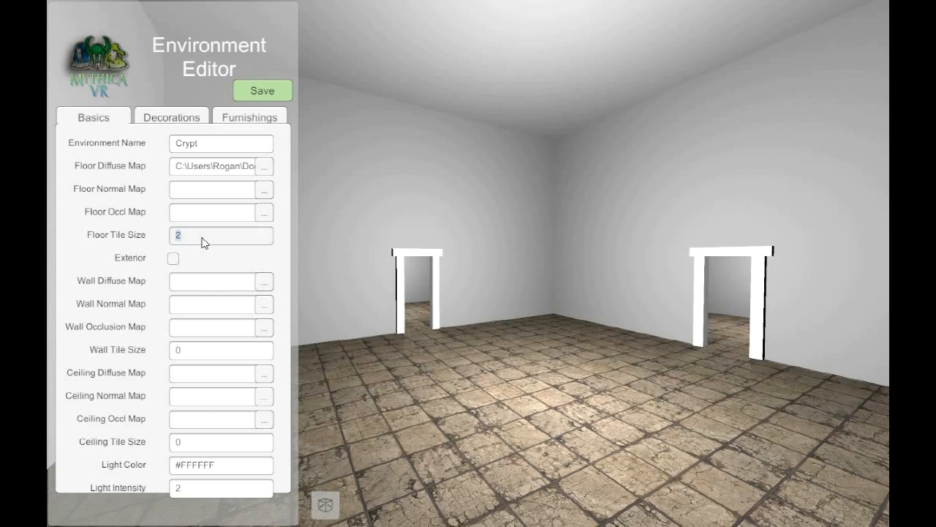
pyautogui.press('BackSpace')
pyautogui.write('4')
# Look around the room and move through it to examine the tiled stone floor.
pyautogui.moveTo(541, 333)
pyautogui.mouseDown(button='right')
pyautogui.moveTo(635, 366)
pyautogui.moveTo(538, 337)
pyautogui.mouseUp(button='right')
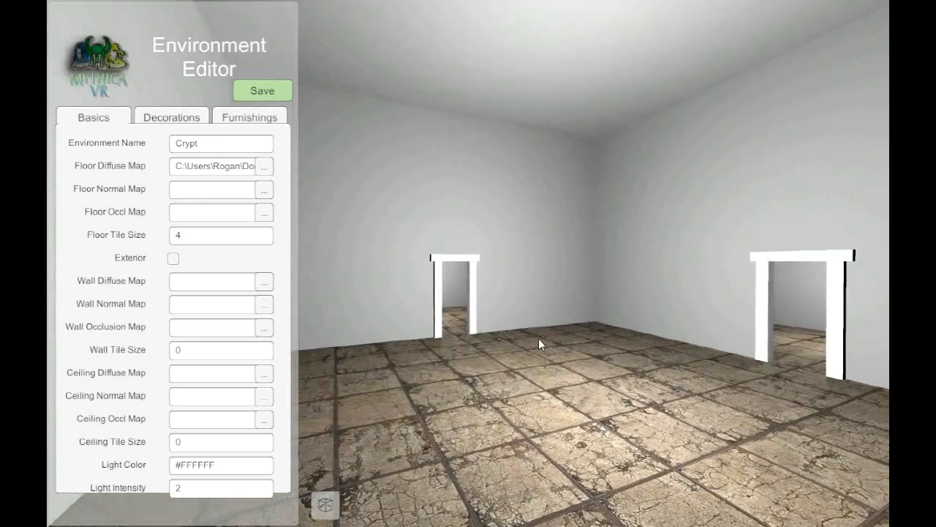
pyautogui.moveTo(516, 291); pyautogui.dragTo(501, 336, button='right')
pyautogui.moveTo(463, 306); pyautogui.dragTo(465, 328, button='right')
pyautogui.press('w')
pyautogui.press('w')
pyautogui.press('w')
pyautogui.press('w')
pyautogui.press('s')
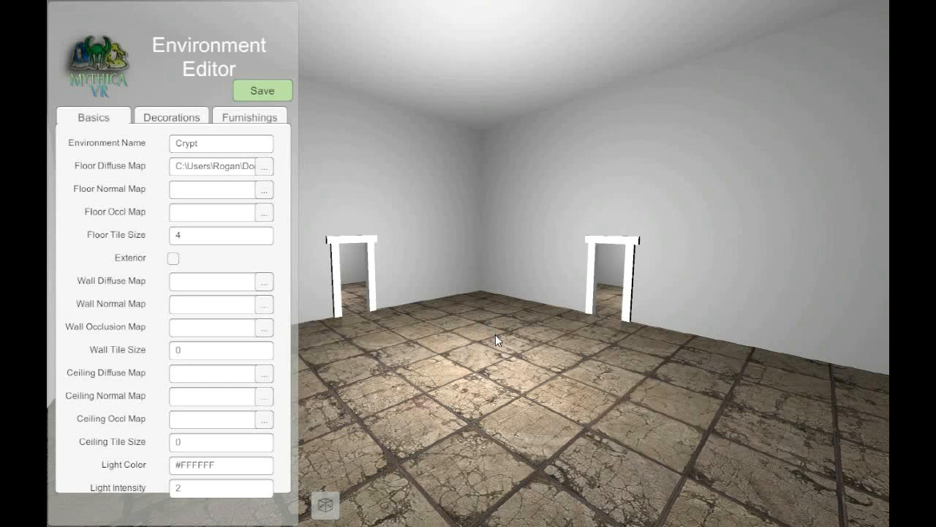
# Randomize the preview room three times and examine the floor texture in each room shape.
pyautogui.click(329, 506)
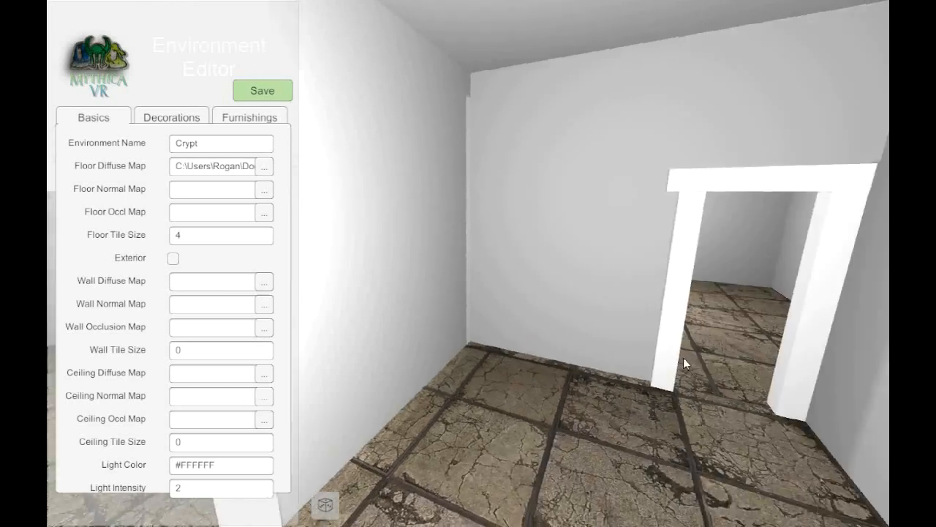
pyautogui.moveTo(683, 356); pyautogui.dragTo(576, 370, button='right')
pyautogui.click(325, 510)
pyautogui.moveTo(537, 420); pyautogui.dragTo(675, 406, button='right')
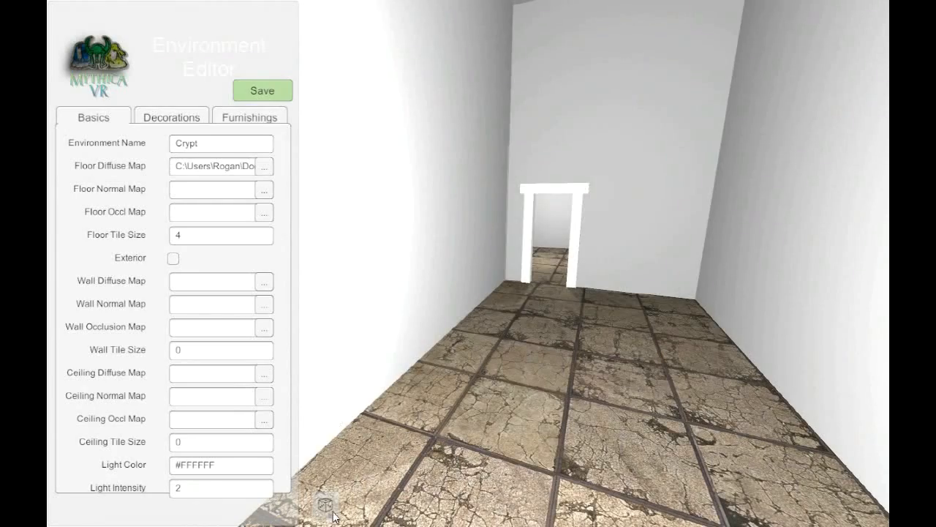
pyautogui.click(325, 507)
pyautogui.moveTo(728, 348); pyautogui.dragTo(537, 327, button='right')
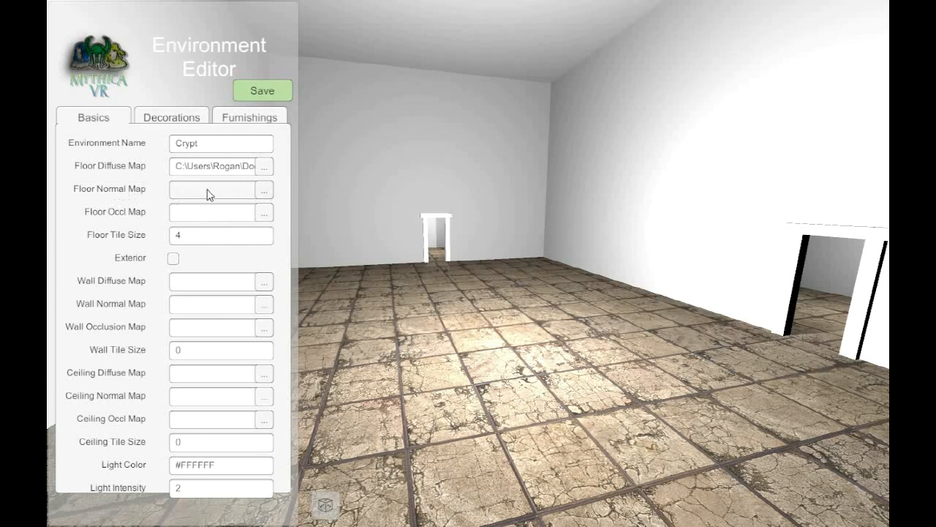
# Load fi_village_floor_stone05_hd_n.png as the floor normal map and fi_village_floor_stone05_hd_ao.png as the floor occlusion map.
pyautogui.click(264, 190)
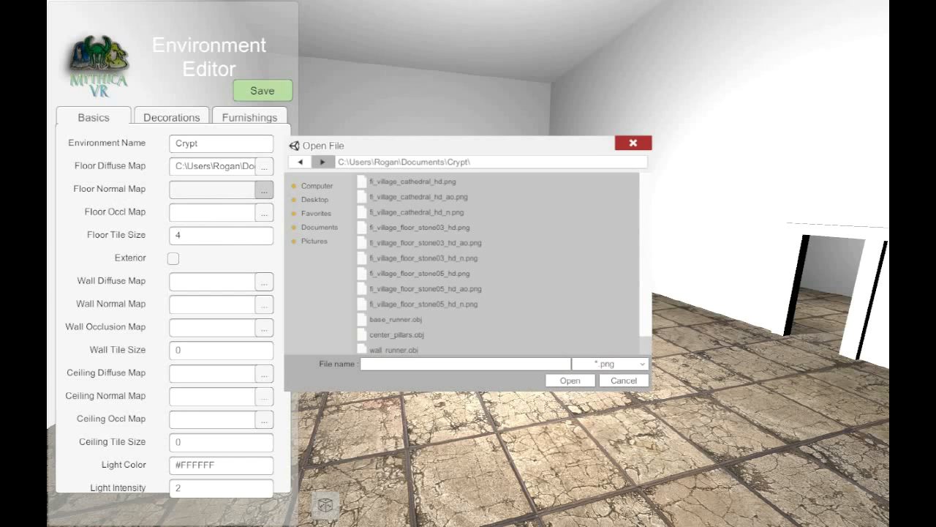
pyautogui.click(472, 302)
pyautogui.click(585, 379)
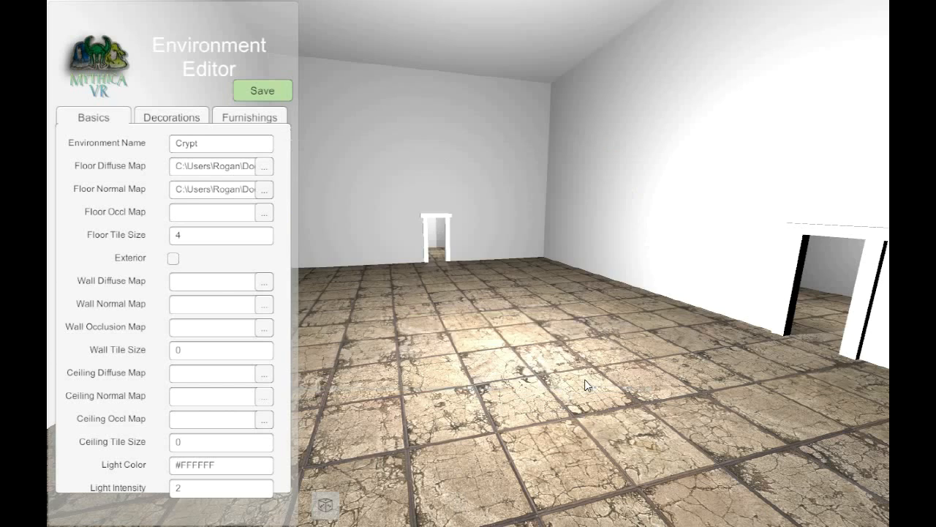
pyautogui.click(265, 211)
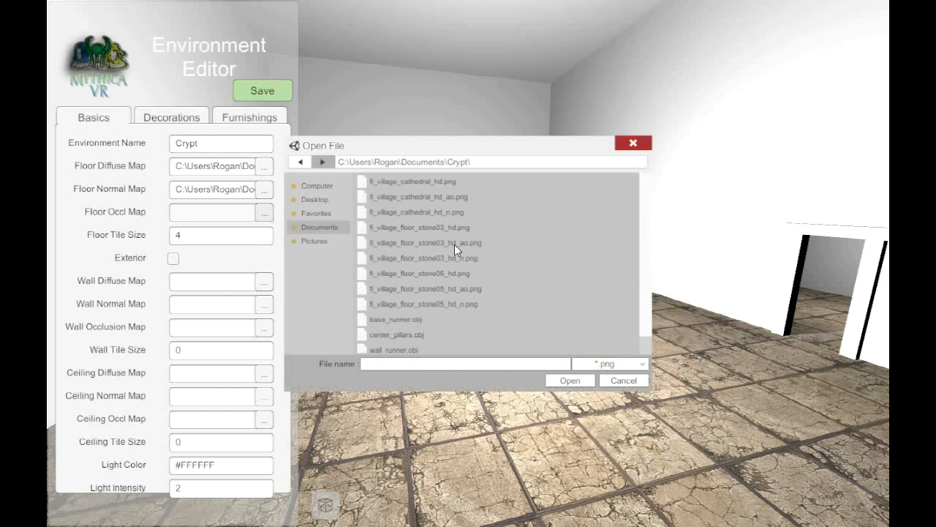
pyautogui.click(487, 289)
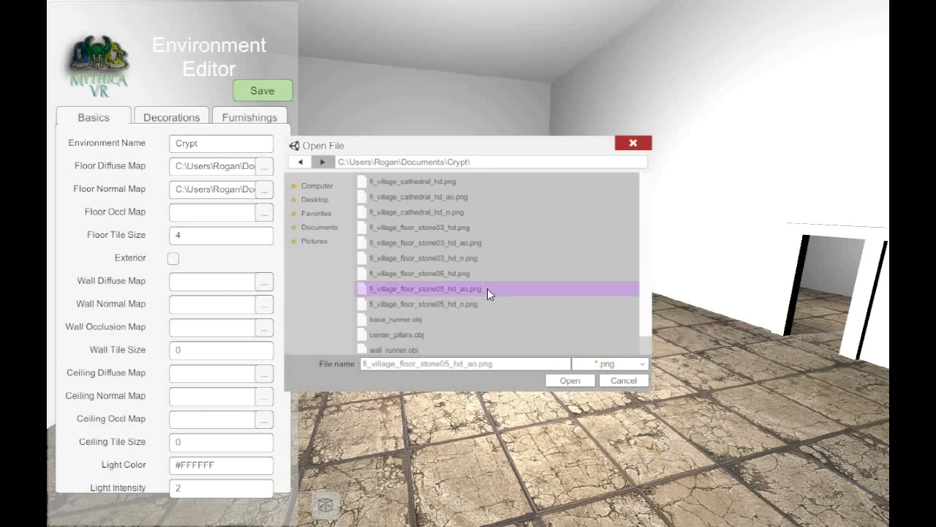
pyautogui.click(570, 381)
pyautogui.moveTo(594, 301); pyautogui.dragTo(533, 303, button='right')
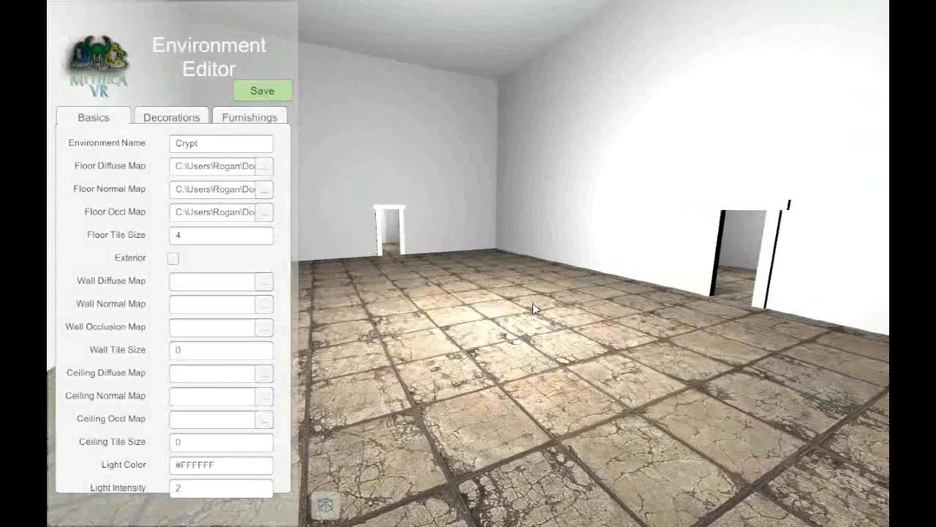
# Try the Exterior option on the Crypt environment, then restore the interior room.
pyautogui.click(174, 259)
pyautogui.click(174, 259)
pyautogui.click(172, 259)
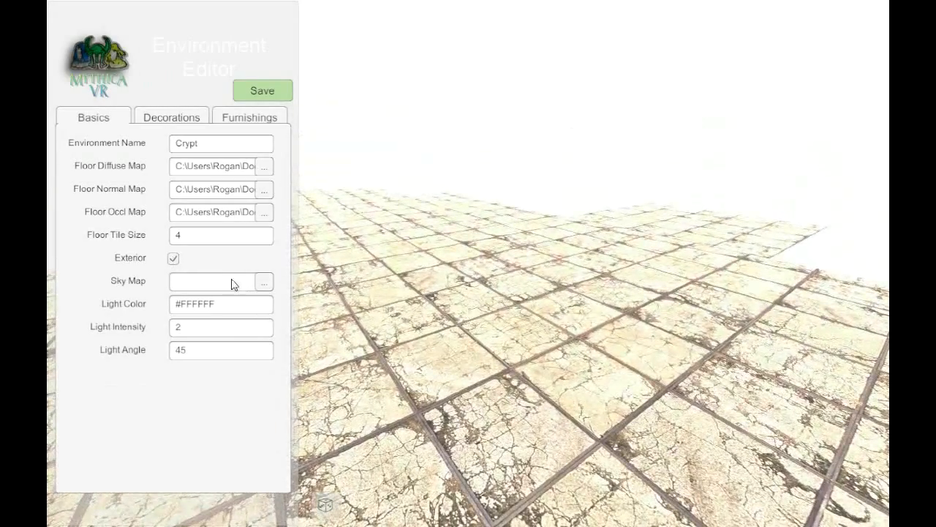
pyautogui.click(174, 259)
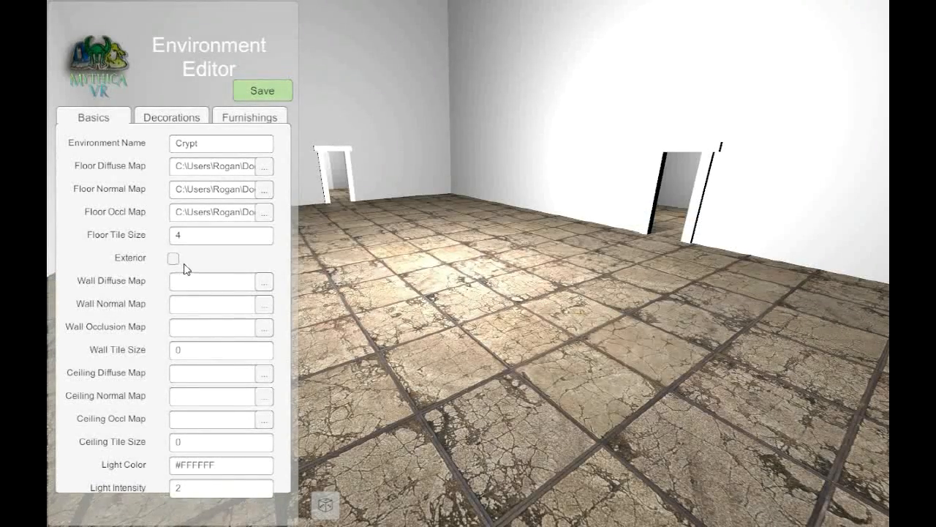
pyautogui.moveTo(463, 280); pyautogui.dragTo(454, 271, button='right')
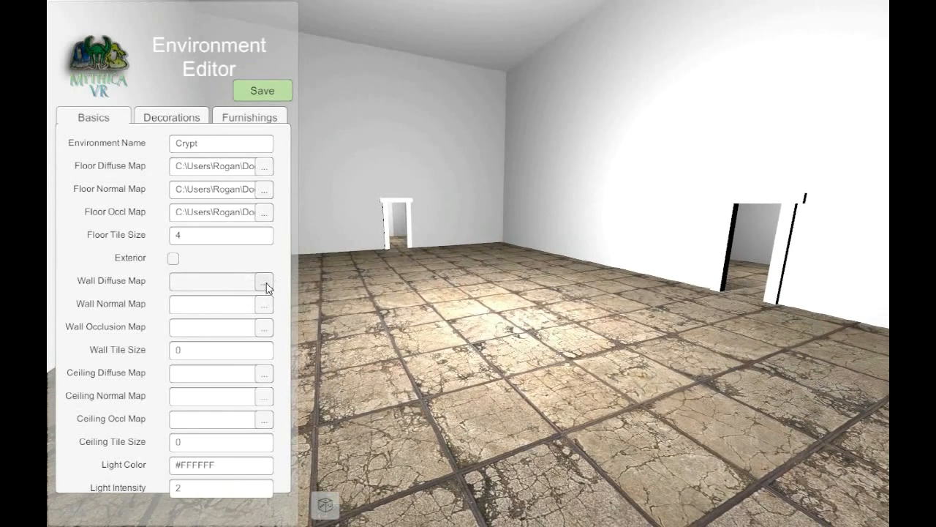
# Load fi_village_floor_stone03_hd.png as the wall diffuse map and set the wall tile size to 4.
pyautogui.click(265, 283)
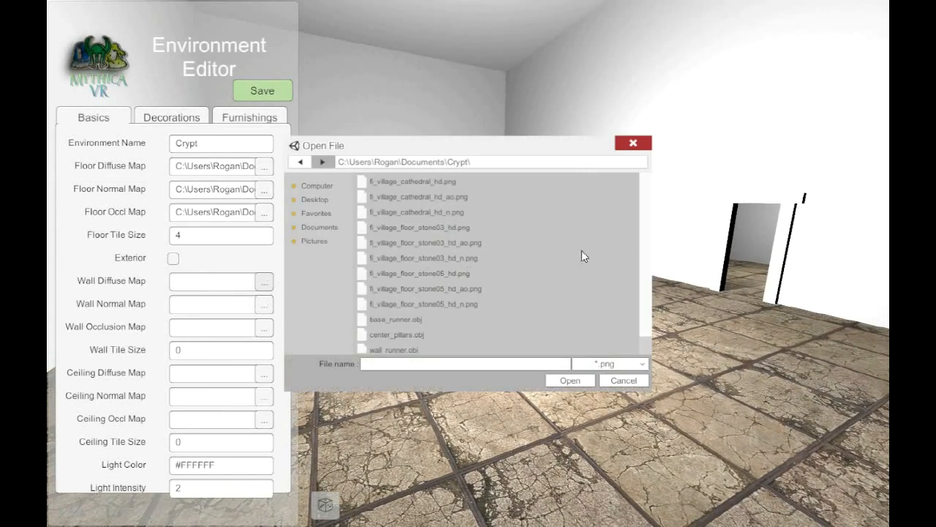
pyautogui.click(459, 229)
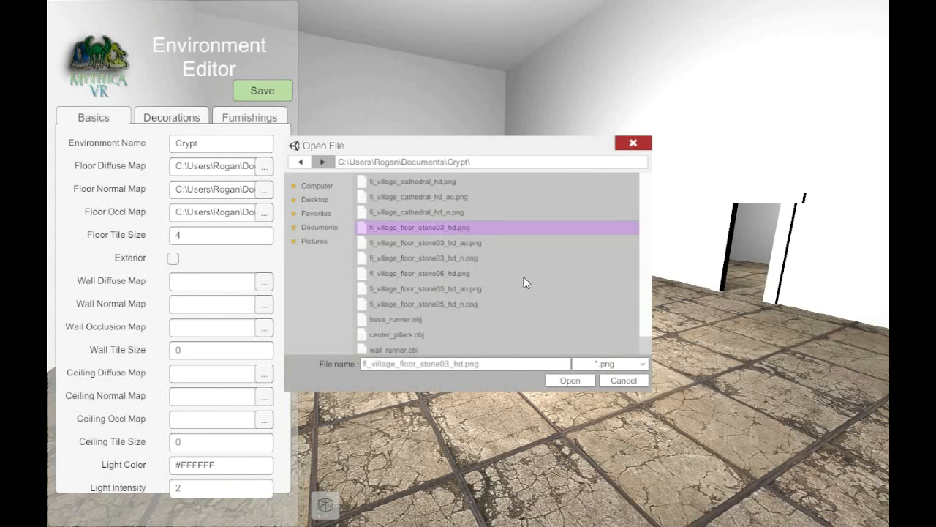
pyautogui.click(569, 380)
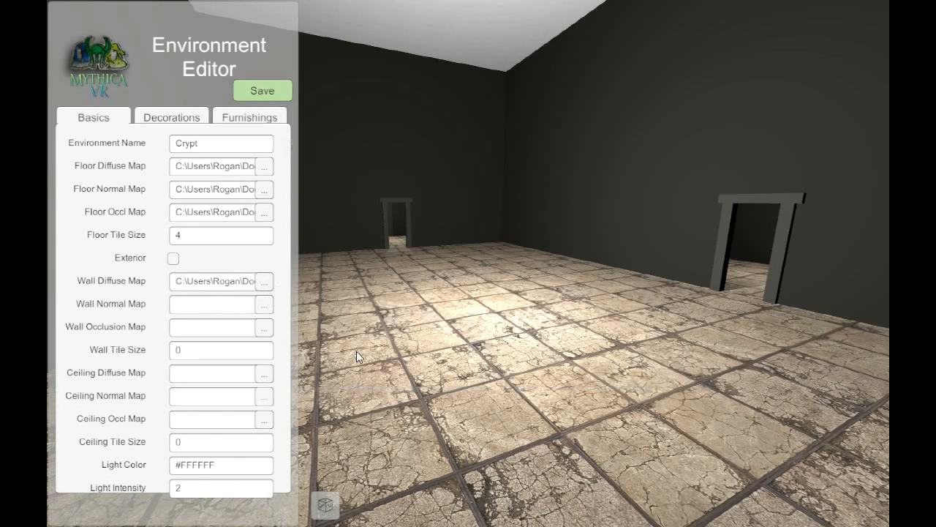
pyautogui.write('2')
pyautogui.click(203, 354)
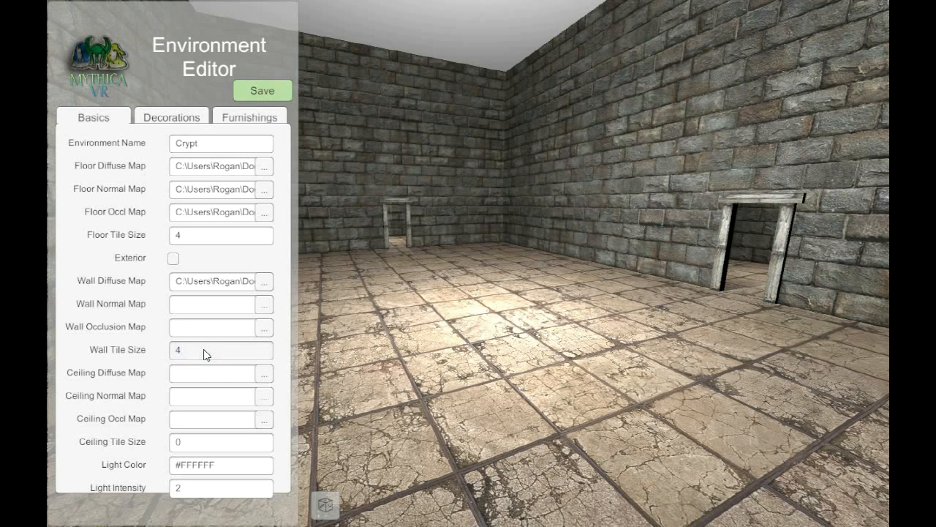
# Load fi_village_floor_stone03_hd_n.png as the wall normal map and fi_village_floor_stone03_hd_ao.png as the wall occlusion map.
pyautogui.click(264, 306)
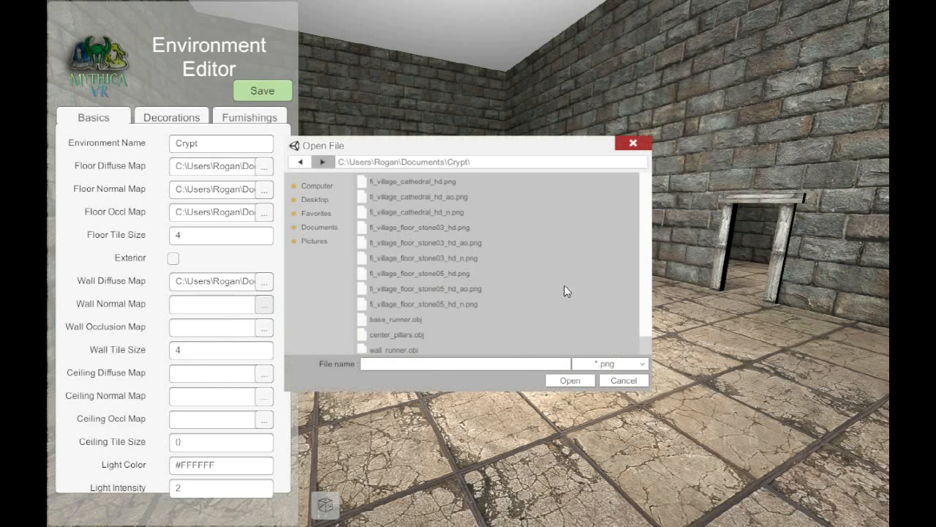
pyautogui.doubleClick(476, 256)
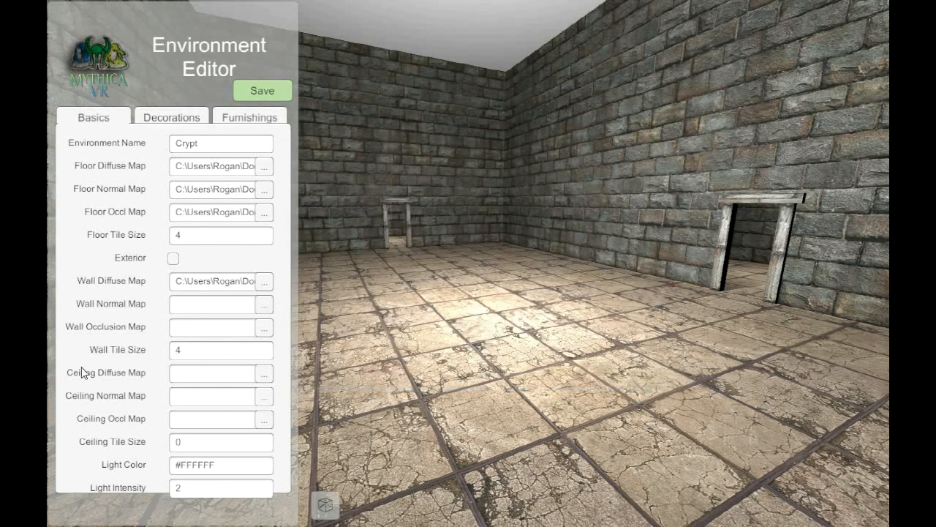
pyautogui.click(264, 305)
pyautogui.doubleClick(469, 258)
pyautogui.click(264, 304)
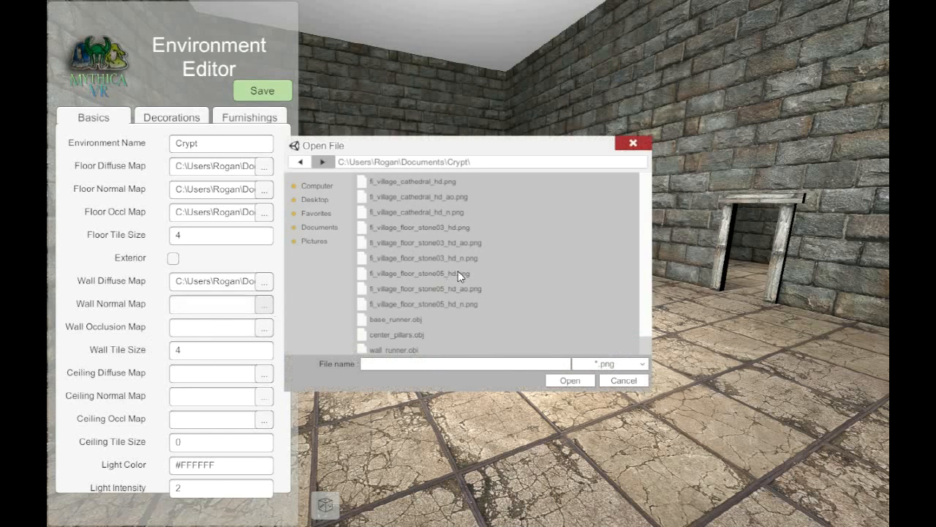
pyautogui.click(474, 258)
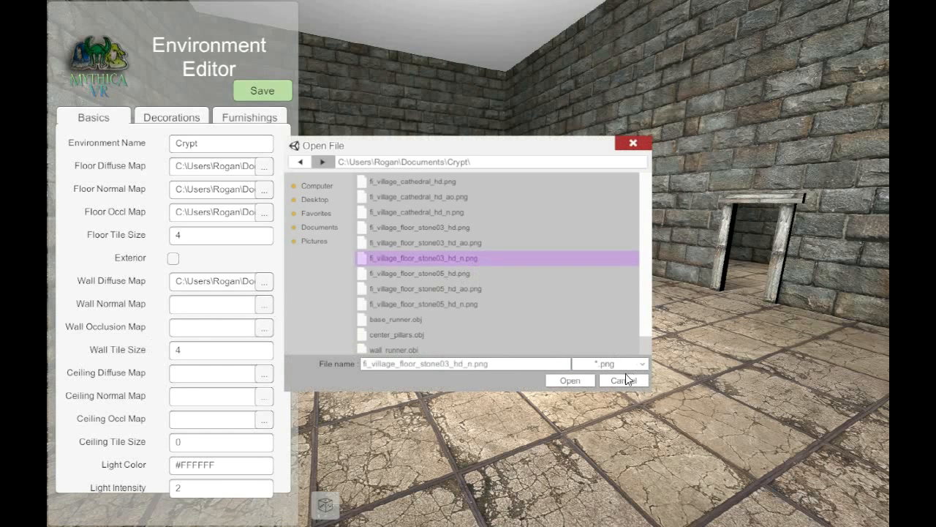
pyautogui.click(572, 379)
pyautogui.click(264, 328)
pyautogui.click(473, 242)
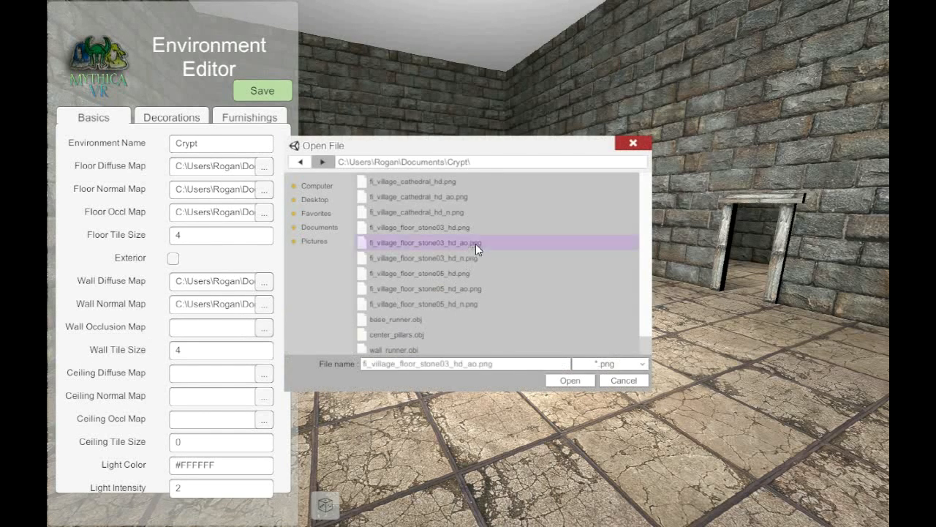
pyautogui.click(569, 380)
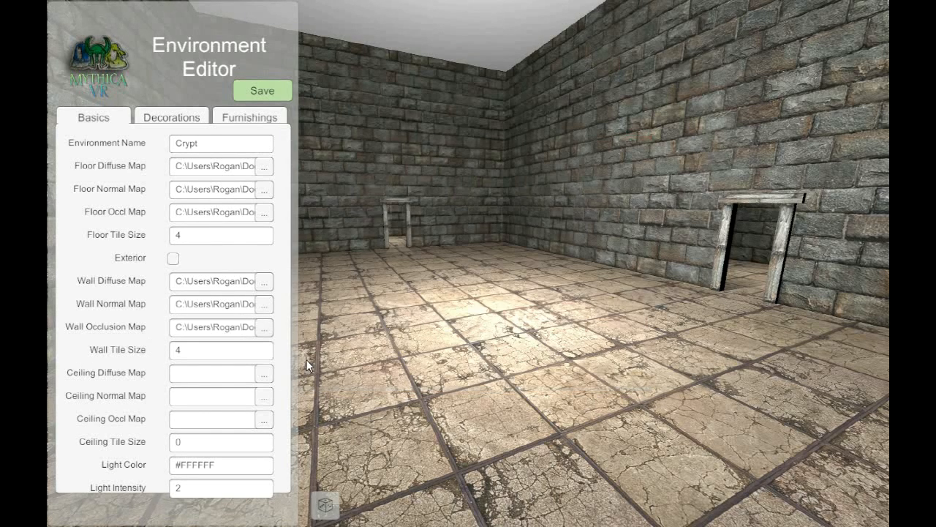
# Load fi_village_floor_stone03_hd.png as the ceiling diffuse map and set the ceiling tile size to 4.
pyautogui.click(263, 373)
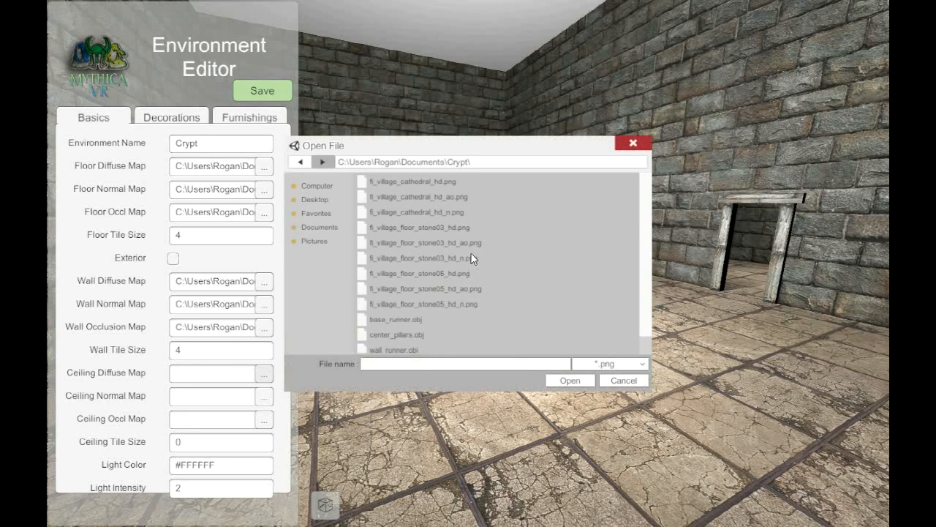
pyautogui.click(472, 229)
pyautogui.click(570, 381)
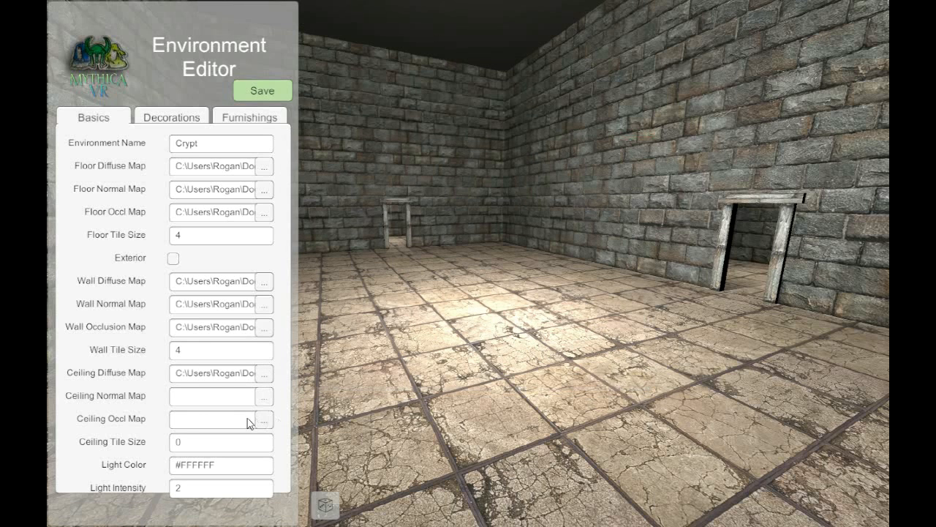
pyautogui.click(196, 448)
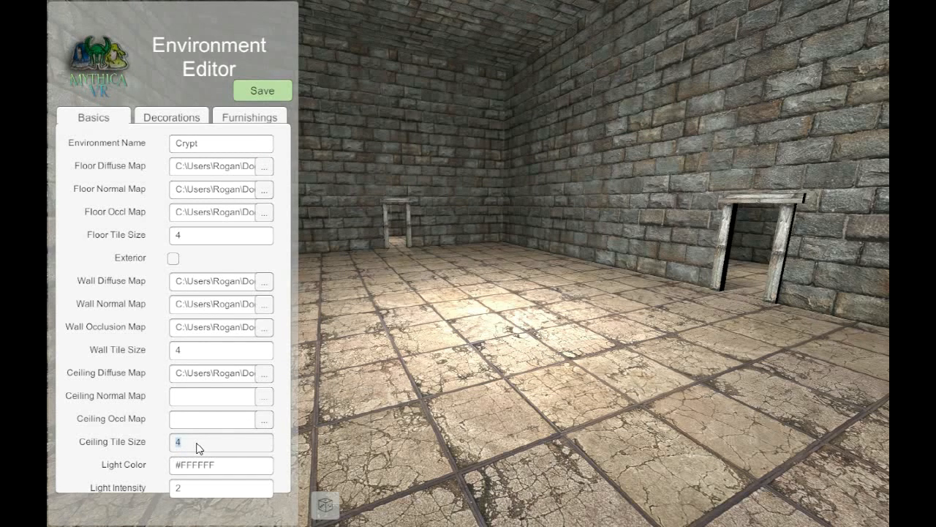
pyautogui.click(544, 244)
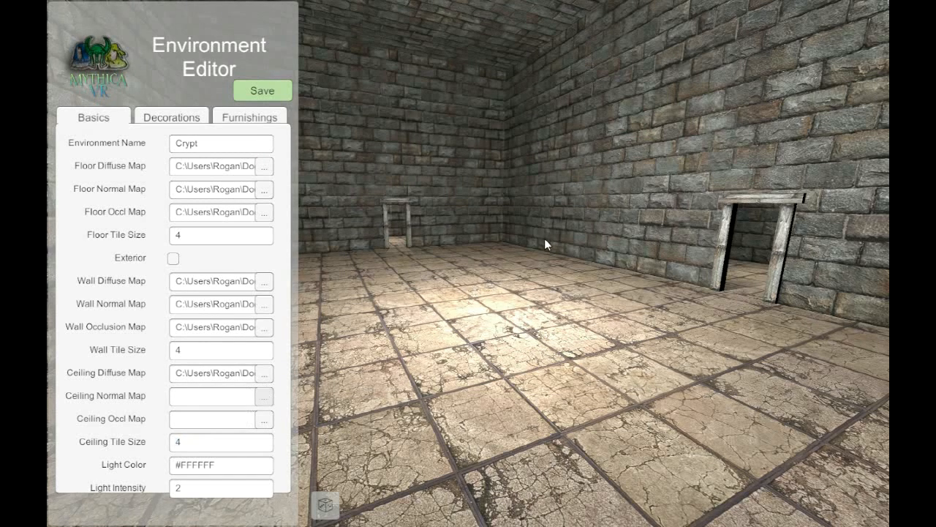
# Load fi_village_floor_stone03_hd_n.png as the ceiling normal map and fi_village_floor_stone03_hd_ao.png as the ceiling occlusion map.
pyautogui.click(266, 398)
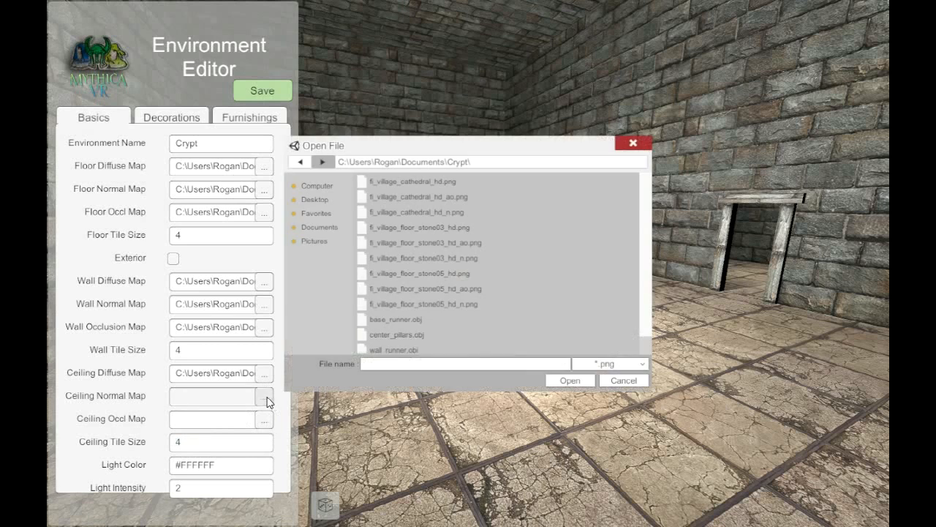
pyautogui.click(471, 304)
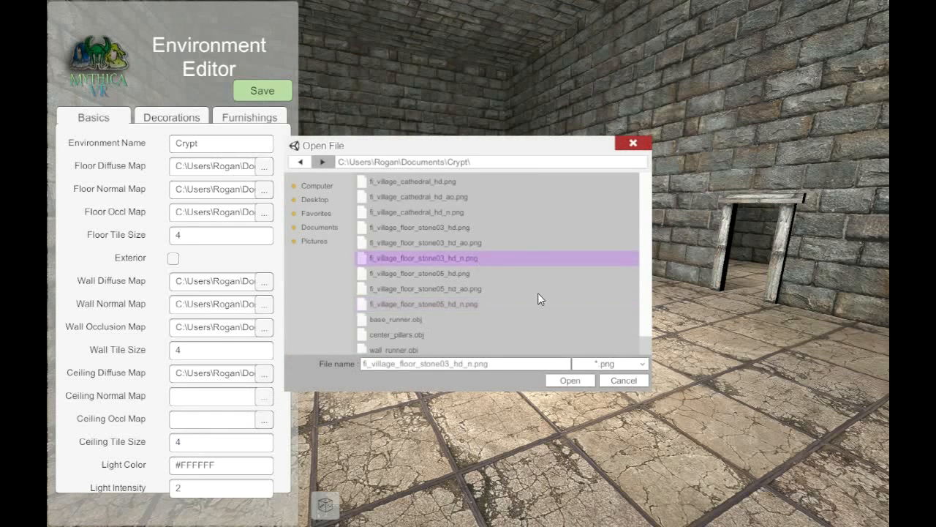
pyautogui.click(564, 380)
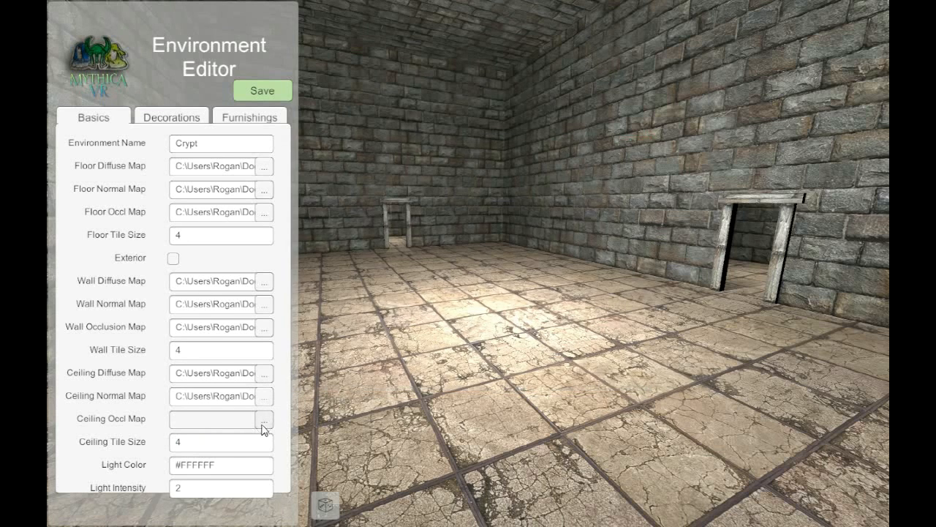
pyautogui.click(264, 420)
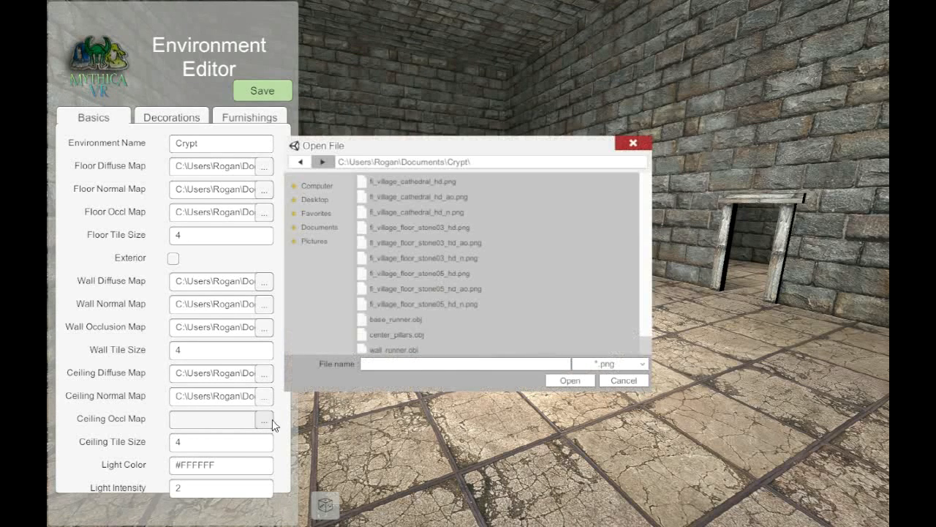
pyautogui.click(470, 242)
pyautogui.click(564, 380)
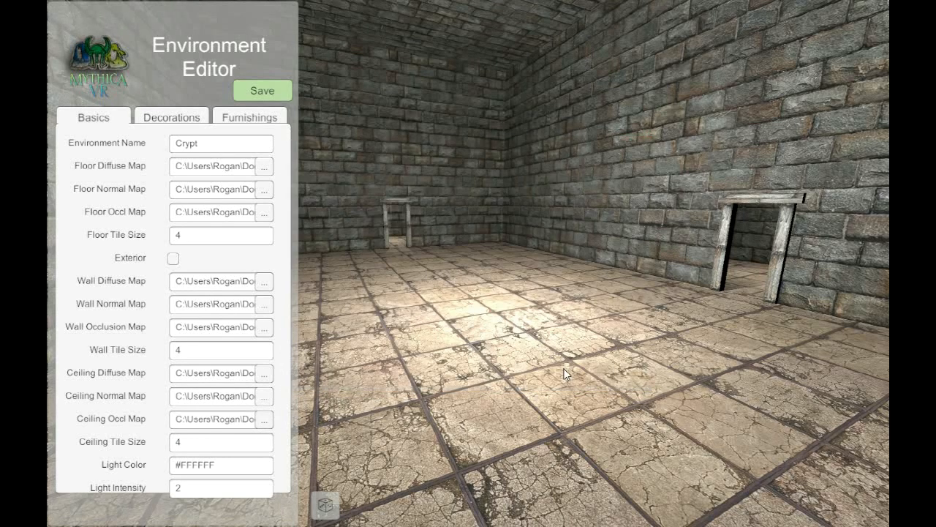
# Try #FFFFAA as the light color of the Crypt room.
pyautogui.moveTo(552, 325); pyautogui.dragTo(508, 299, button='right')
pyautogui.press('s')
pyautogui.press('w')
pyautogui.press('s')
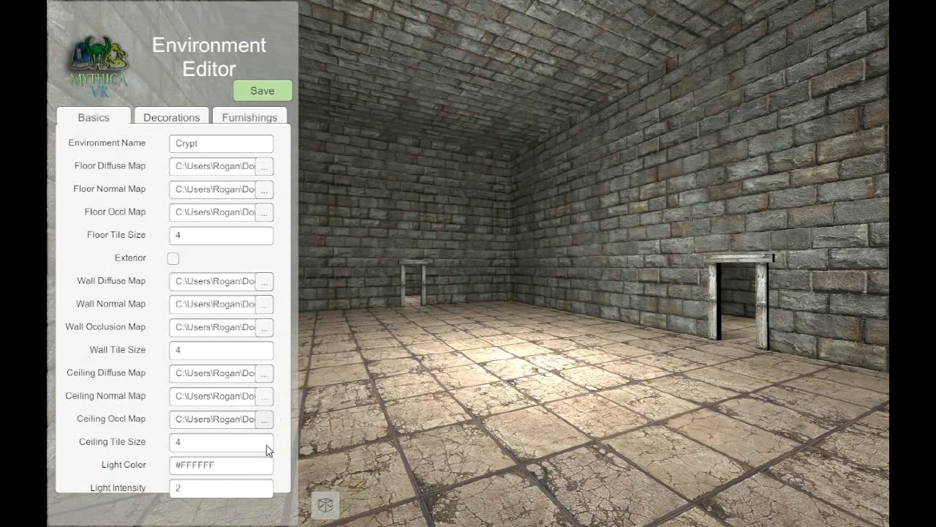
pyautogui.click(246, 466)
pyautogui.click(247, 468)
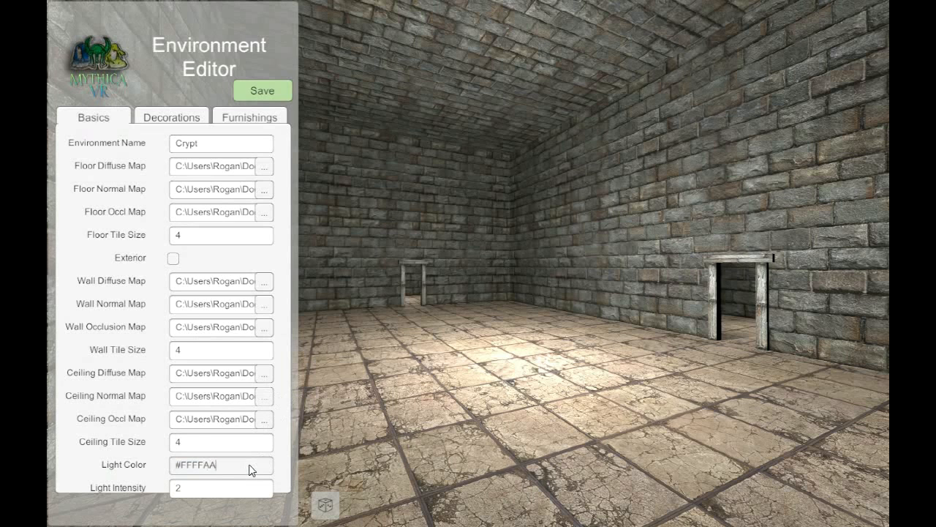
# Set the light color of the Crypt room to #FFFFCC.
pyautogui.click(231, 469)
pyautogui.click(226, 474)
pyautogui.click(234, 474)
pyautogui.click(244, 473)
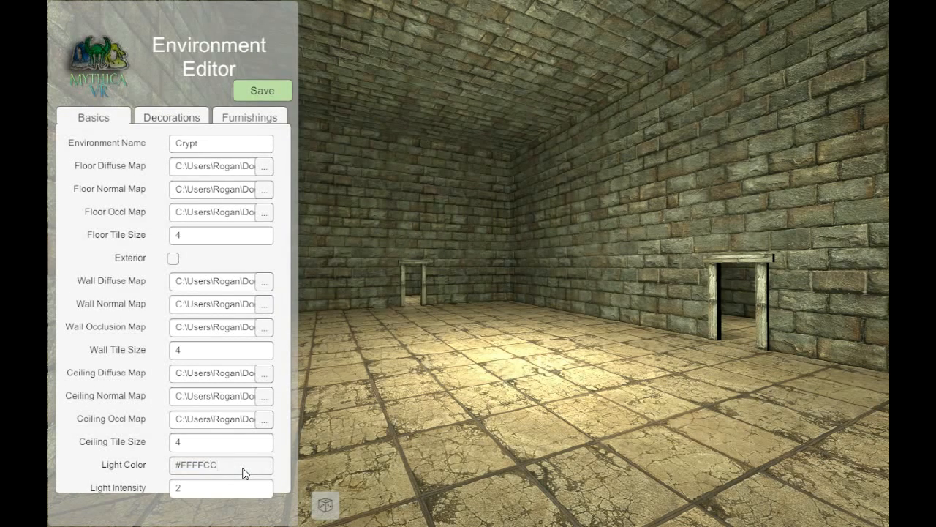
# Try a light intensity of 1 and check the room's brightness.
pyautogui.moveTo(556, 298); pyautogui.dragTo(582, 329, button='right')
pyautogui.click(205, 489)
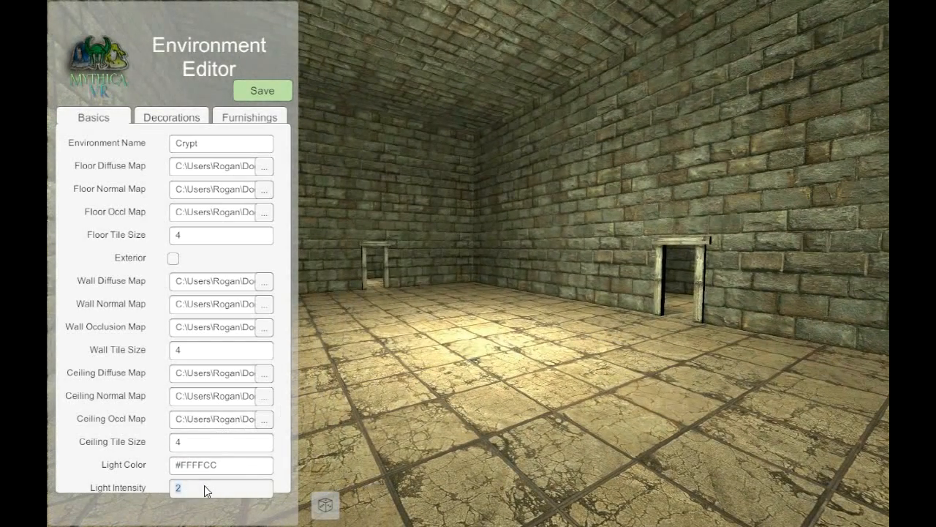
pyautogui.write('1')
pyautogui.moveTo(412, 362); pyautogui.dragTo(429, 341, button='right')
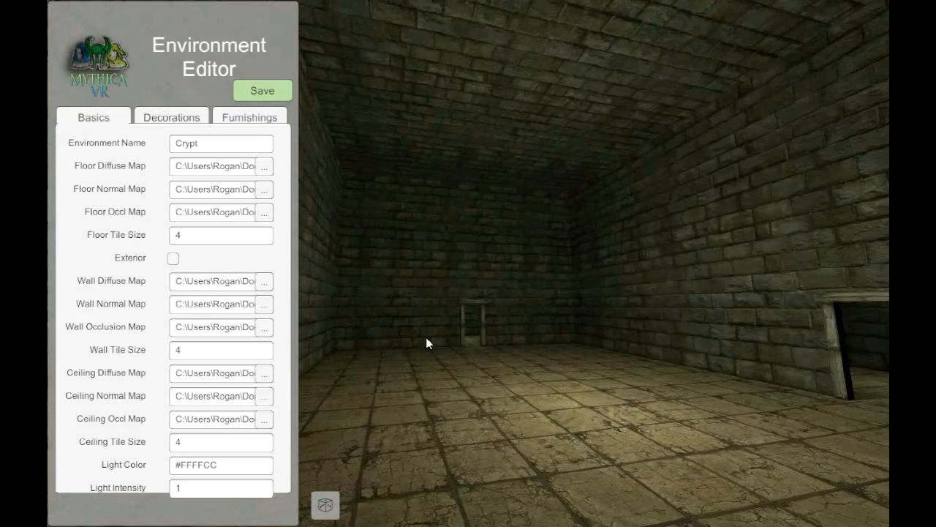
# Set the light intensity to 1.5 and look around the relit room.
pyautogui.click(205, 489)
pyautogui.write('1.5')
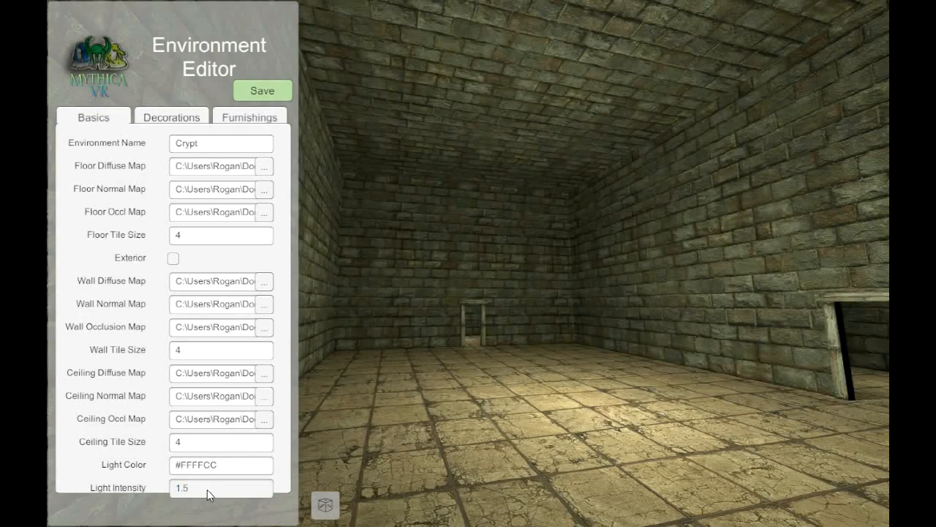
pyautogui.moveTo(484, 363); pyautogui.dragTo(511, 384, button='right')
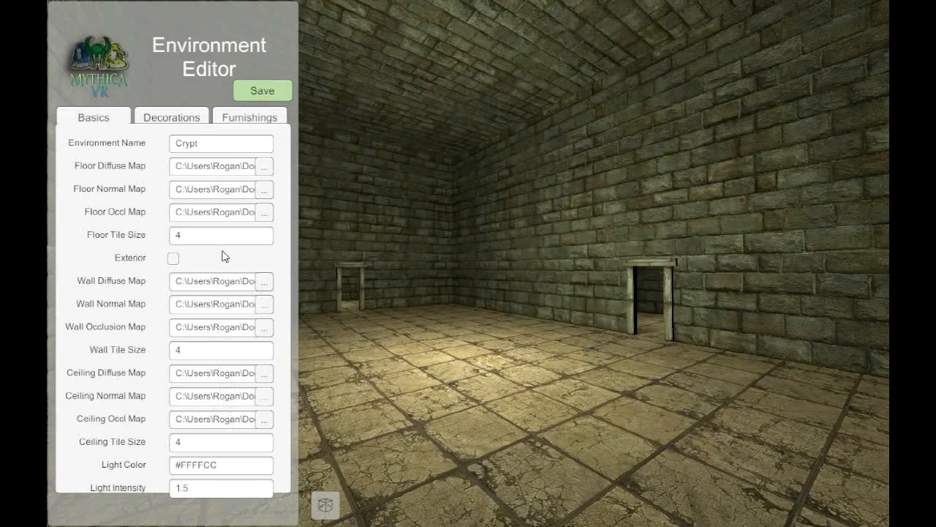
pyautogui.moveTo(468, 296); pyautogui.dragTo(449, 295, button='right')
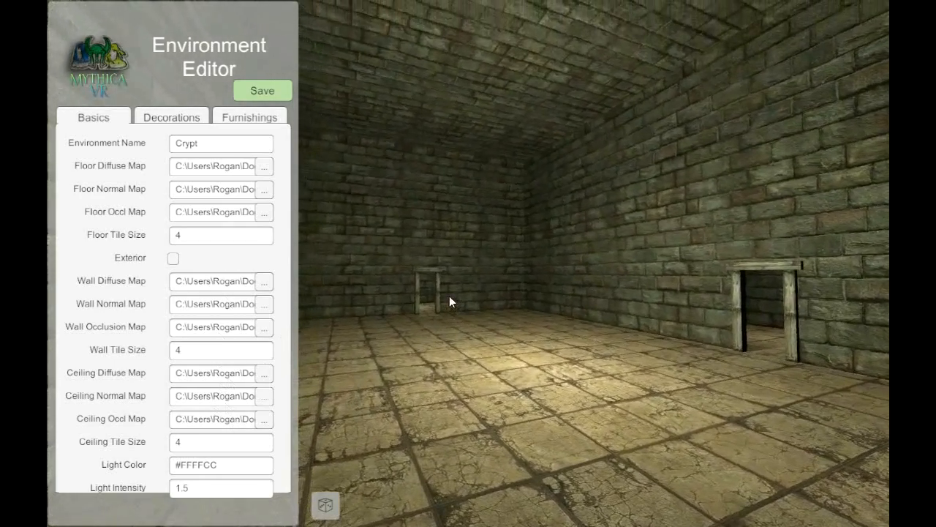
# Add a new decoration on the east wall and load ceiling_vault.obj as its mesh file.
pyautogui.click(185, 118)
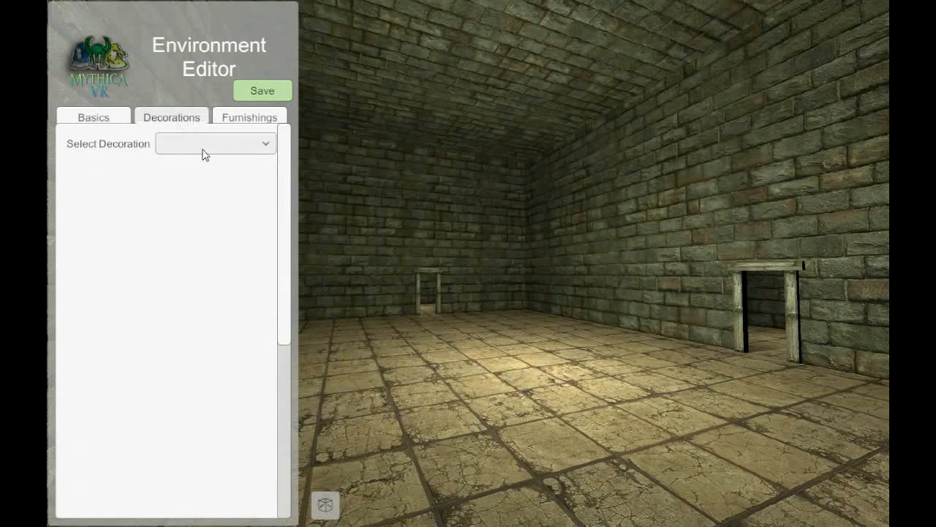
pyautogui.moveTo(497, 239)
pyautogui.mouseDown(button='right')
pyautogui.moveTo(483, 250)
pyautogui.moveTo(498, 253)
pyautogui.mouseUp(button='right')
pyautogui.click(247, 143)
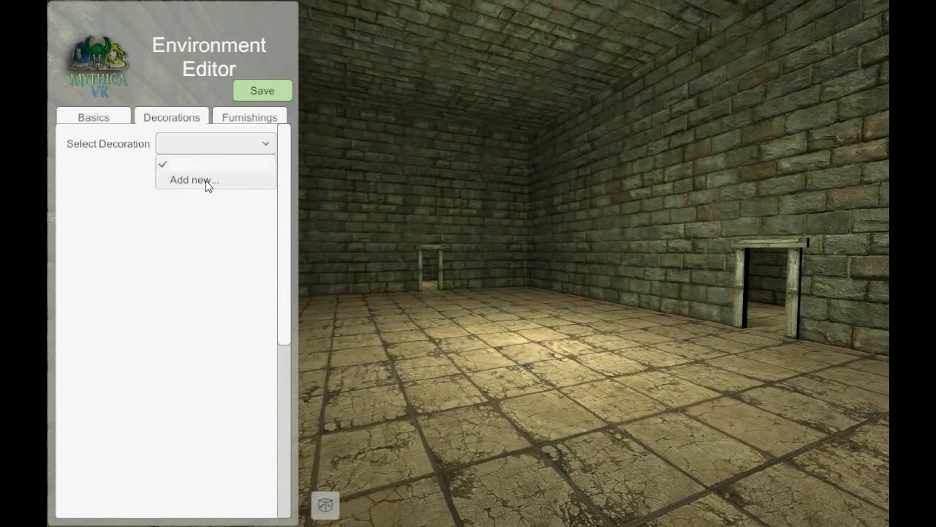
pyautogui.click(204, 181)
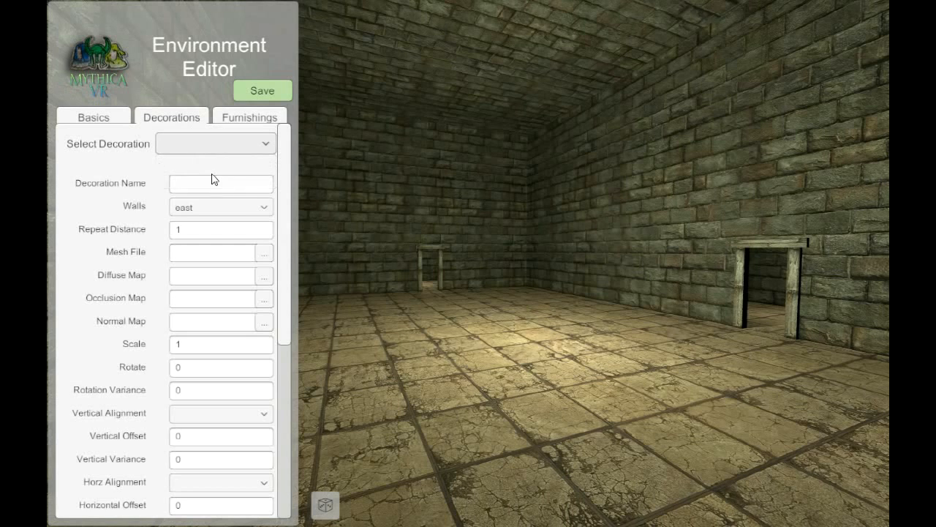
pyautogui.click(265, 253)
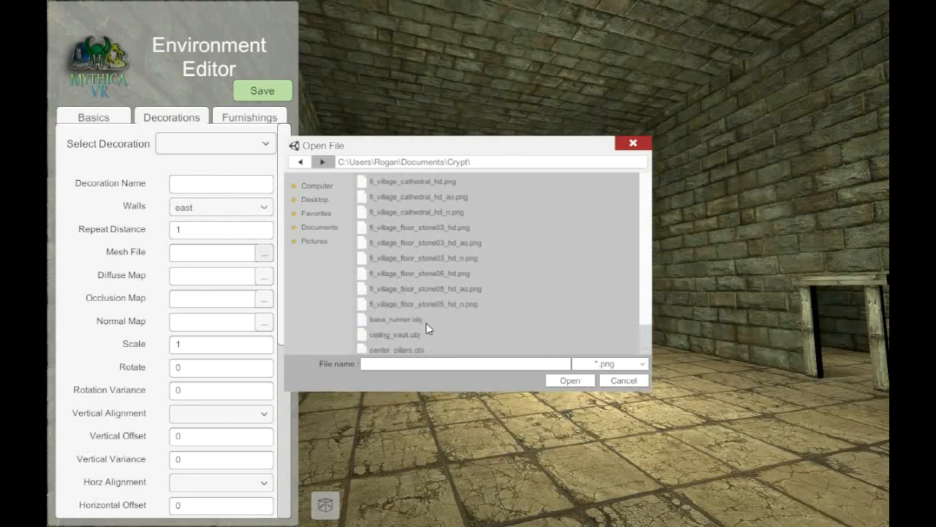
pyautogui.click(406, 335)
pyautogui.click(578, 381)
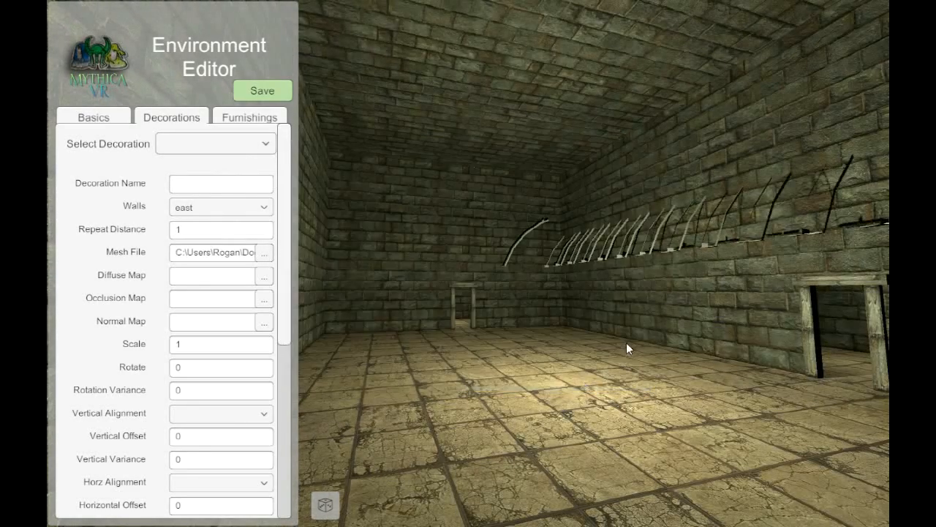
# Examine the placement of the repeated ceiling vault meshes from inside and outside the room.
pyautogui.moveTo(635, 302); pyautogui.dragTo(548, 334, button='right')
pyautogui.press('w')
pyautogui.press('s')
pyautogui.press('w')
pyautogui.press('s')
pyautogui.moveTo(398, 304); pyautogui.dragTo(375, 299, button='right')
pyautogui.moveTo(348, 358); pyautogui.dragTo(408, 336, button='right')
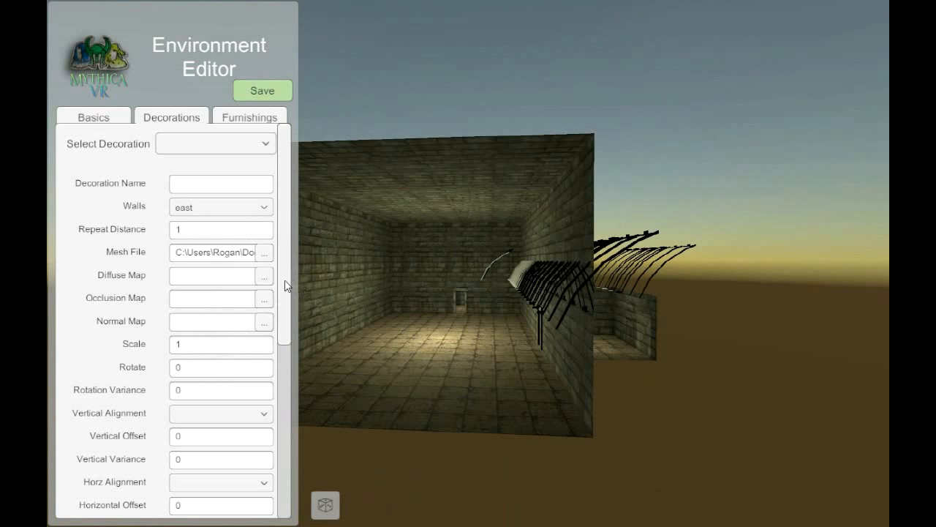
# Try a horizontal offset of -10 on the ceiling vault decoration.
pyautogui.scroll(-2, 285, 296)
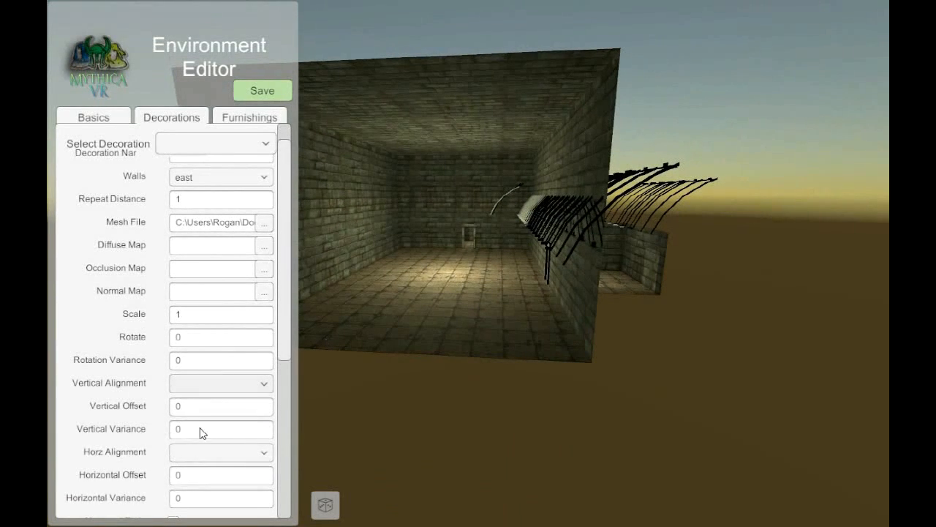
pyautogui.click(204, 480)
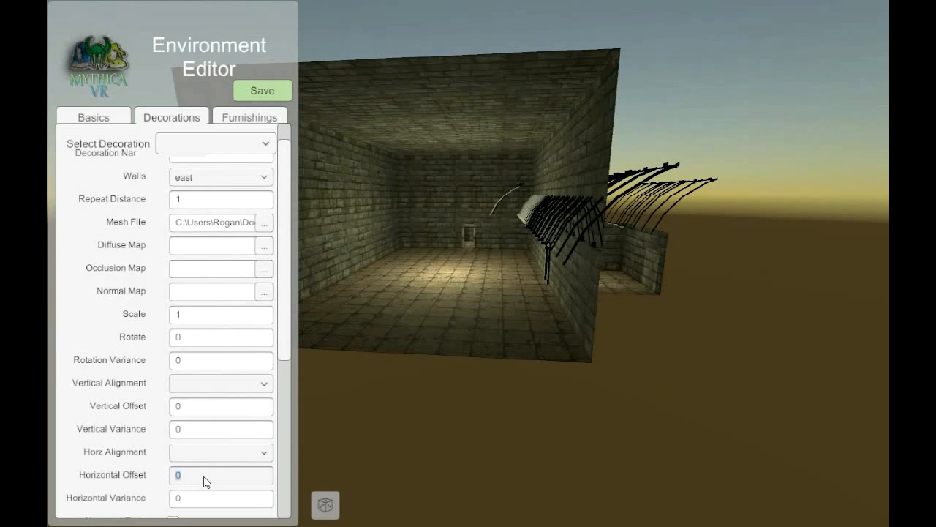
pyautogui.press('Return')
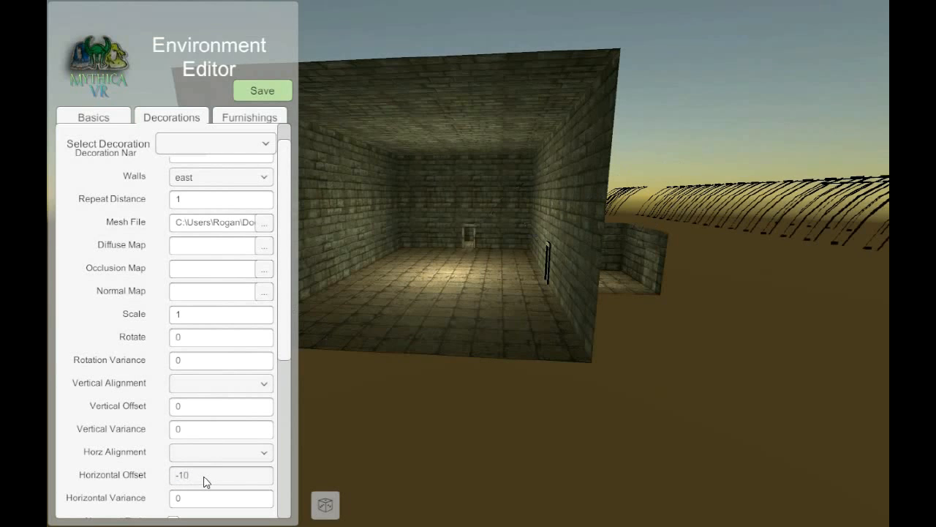
# Set the ceiling vault decoration's horizontal offset to 10.
pyautogui.click(204, 481)
pyautogui.write('10')
pyautogui.press('Return')
# Inspect the shifted ceiling vaults up close and set their horizontal alignment to wall.
pyautogui.moveTo(432, 272); pyautogui.dragTo(614, 330, button='right')
pyautogui.press('w')
pyautogui.press('s')
pyautogui.press('w')
pyautogui.press('s')
pyautogui.press('w')
pyautogui.press('d')
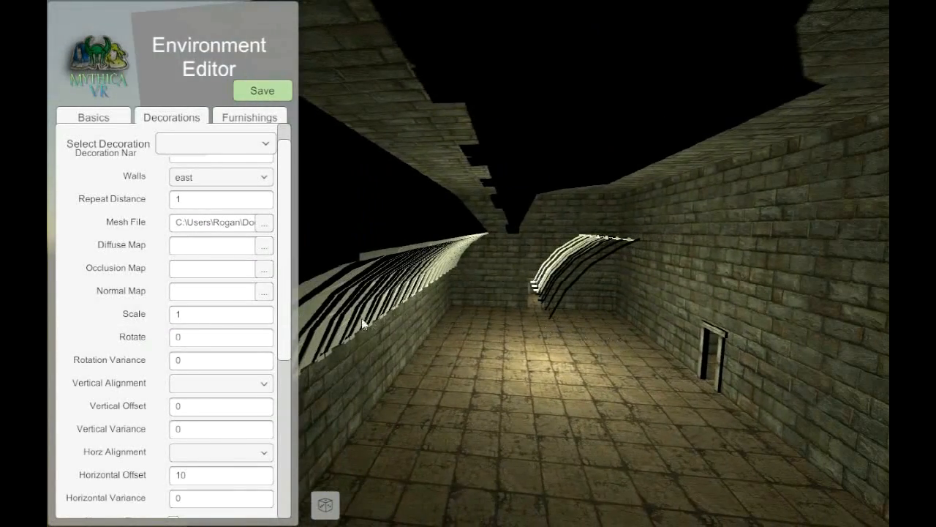
pyautogui.click(247, 455)
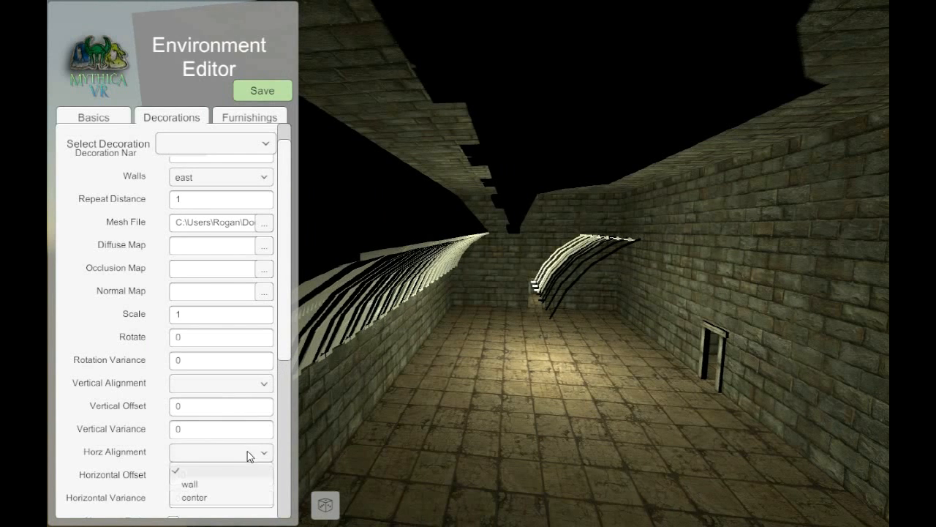
pyautogui.click(213, 488)
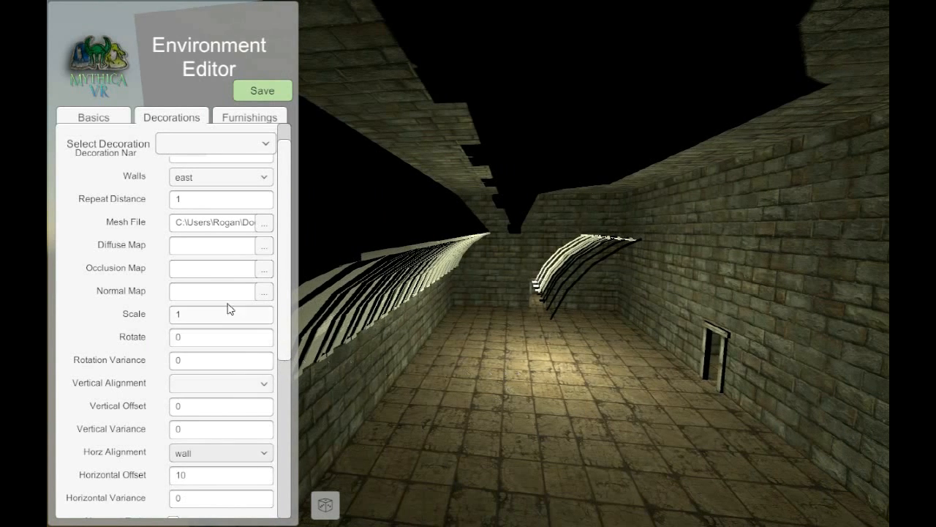
# Set the ceiling vault decoration's vertical alignment to ceiling and check the raised vaults against the room.
pyautogui.click(209, 384)
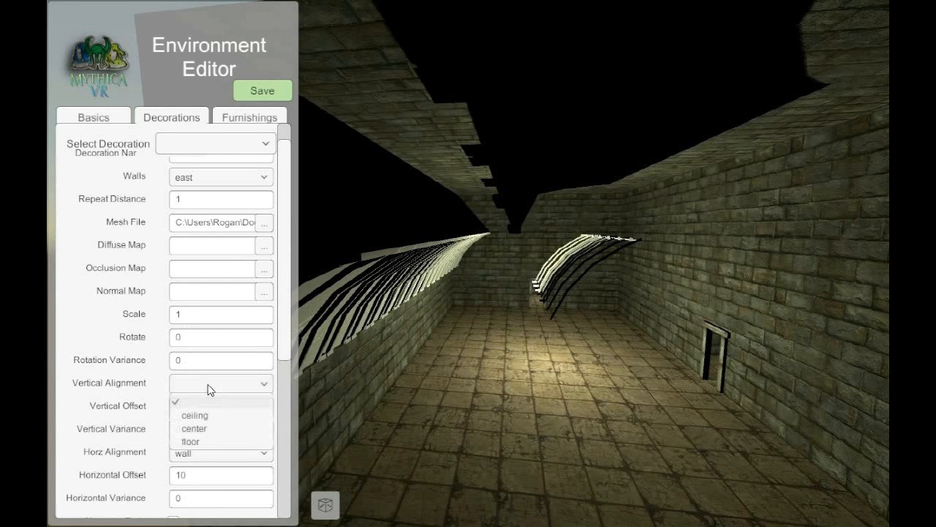
pyautogui.click(194, 415)
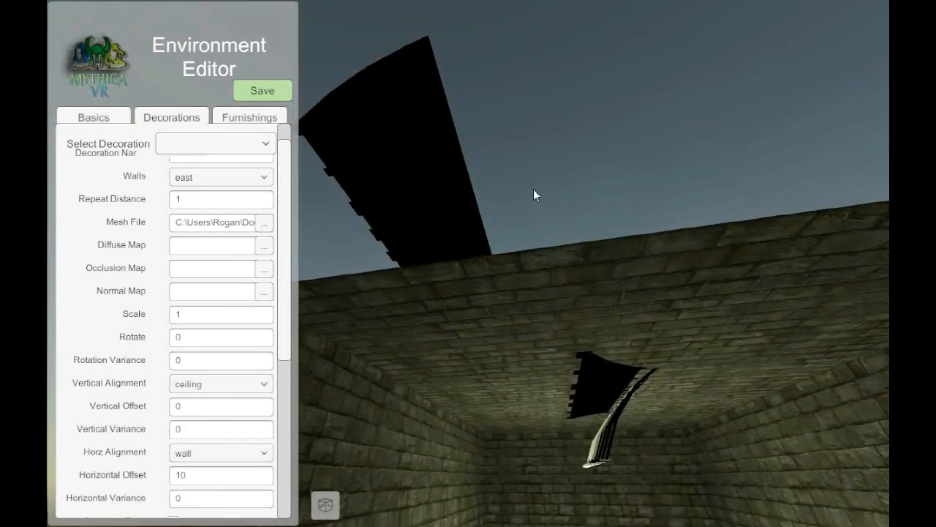
pyautogui.moveTo(534, 191); pyautogui.dragTo(556, 241, button='right')
pyautogui.scroll(-3, 535, 317)
pyautogui.moveTo(536, 307); pyautogui.dragTo(536, 329, button='right')
# Raise the vault decoration to meet the ceiling with a vertical offset of 5, refined to 5.5.
pyautogui.click(224, 407)
pyautogui.write('5')
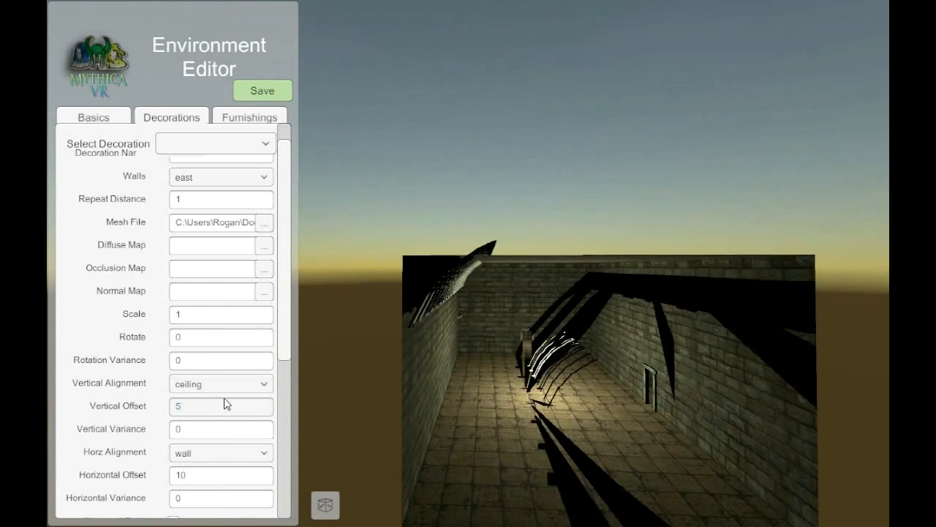
pyautogui.click(225, 408)
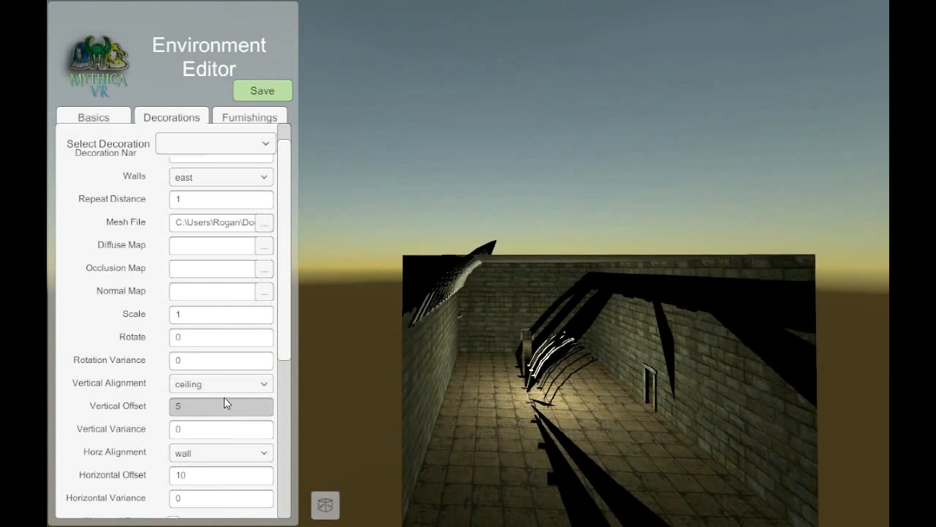
pyautogui.write('.5')
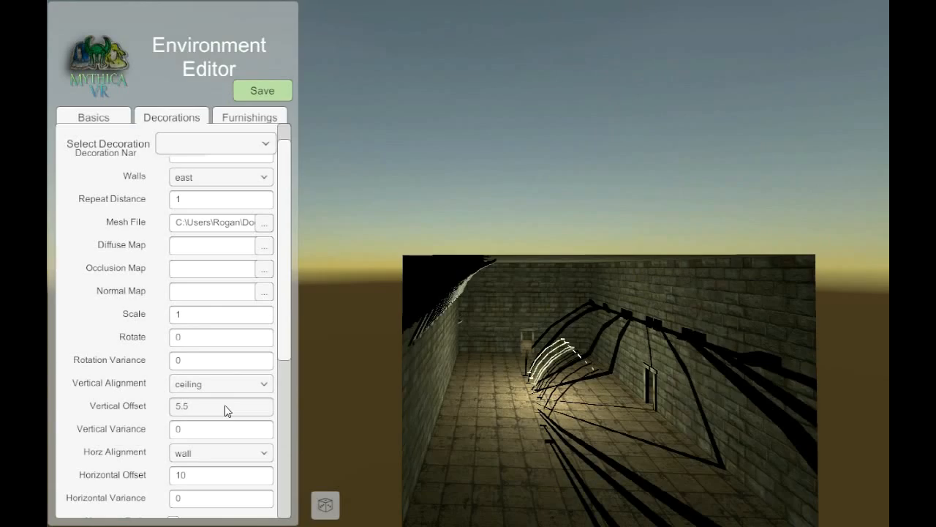
pyautogui.press('w')
pyautogui.moveTo(486, 373); pyautogui.dragTo(394, 315, button='right')
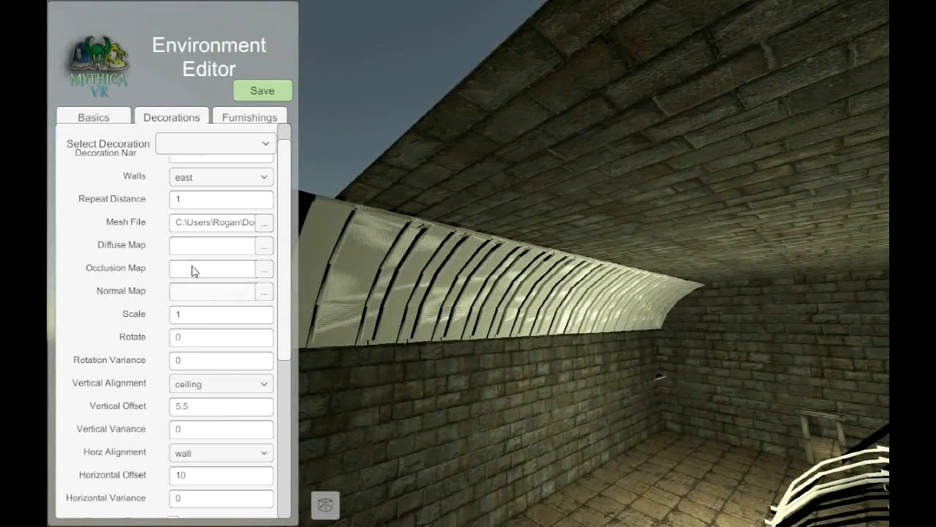
# Try a repeat distance of 2 for the vaults along the east wall, and settle on 3.
pyautogui.moveTo(284, 224); pyautogui.dragTo(284, 205)
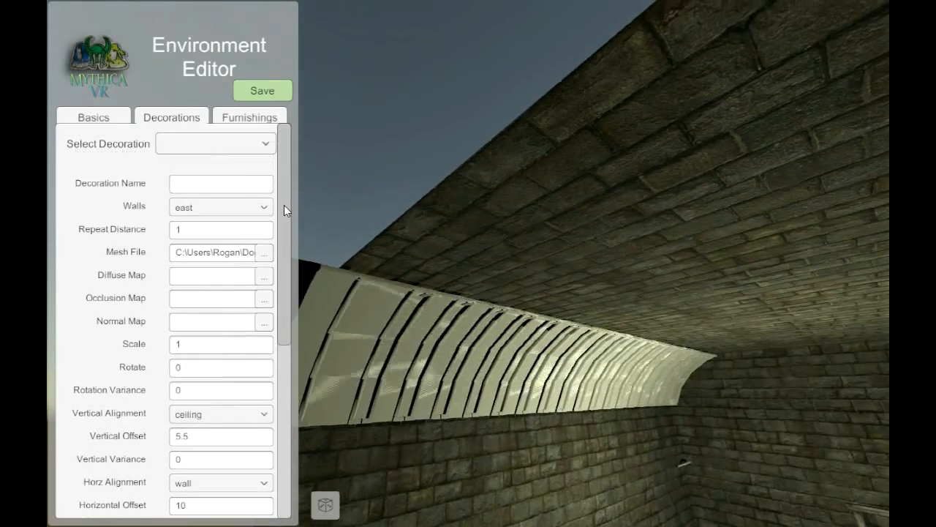
pyautogui.click(205, 227)
pyautogui.write('2')
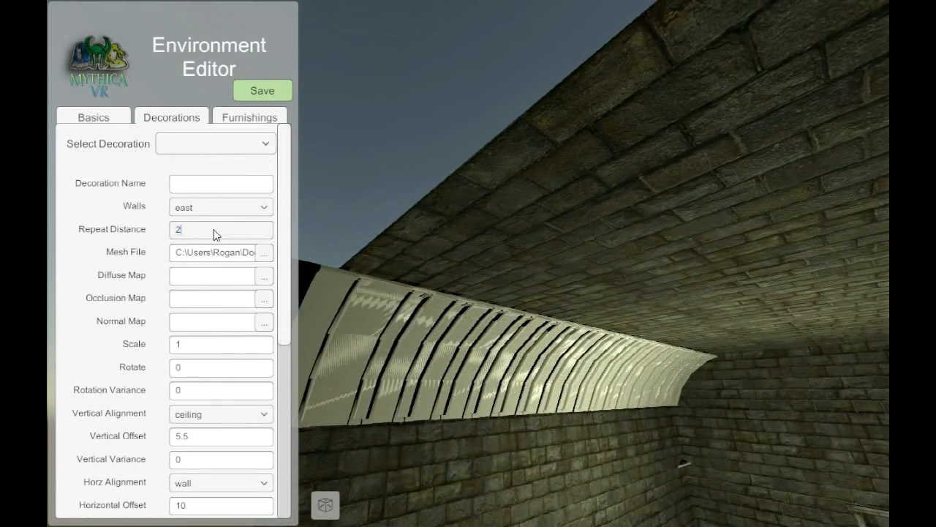
pyautogui.press('Return')
pyautogui.moveTo(477, 360); pyautogui.dragTo(408, 363, button='right')
pyautogui.click(196, 231)
pyautogui.write('3')
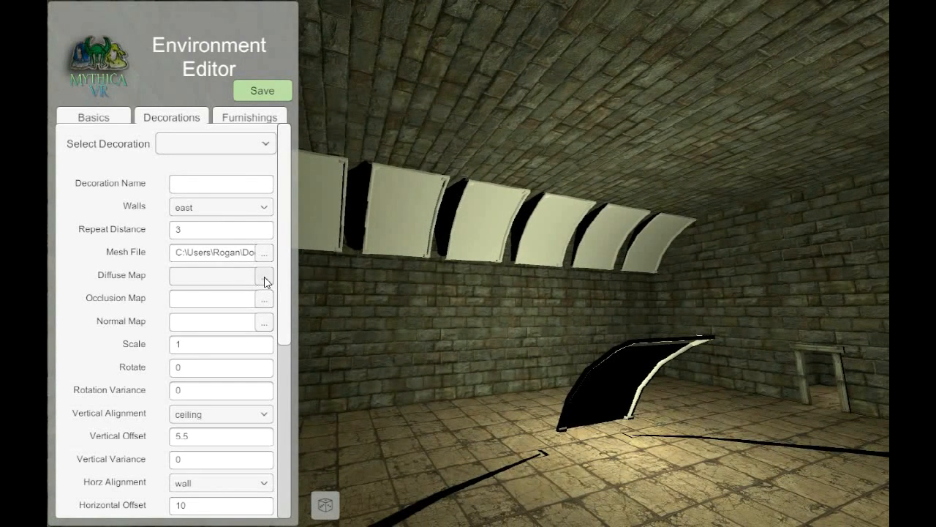
# Texture the vaults with fi_village_cathedral_hd.png as diffuse map, fi_village_cathedral_hd_ao.png as occlusion map and fi_village_cathedral_hd_n.png as normal map.
pyautogui.click(265, 277)
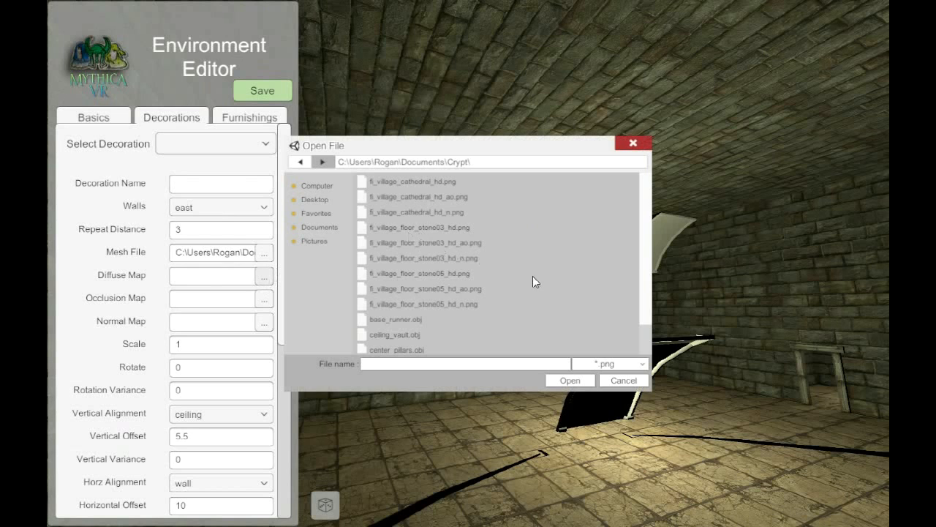
pyautogui.click(435, 182)
pyautogui.click(570, 380)
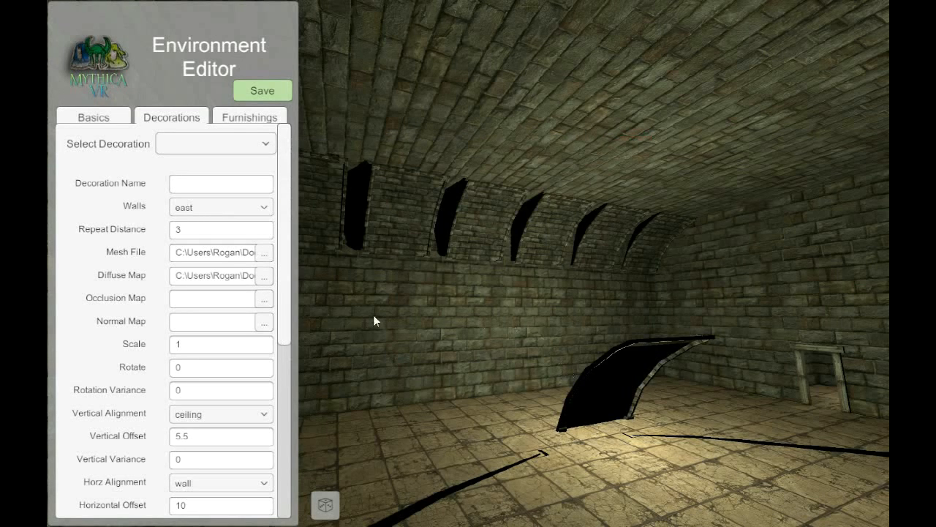
pyautogui.click(264, 301)
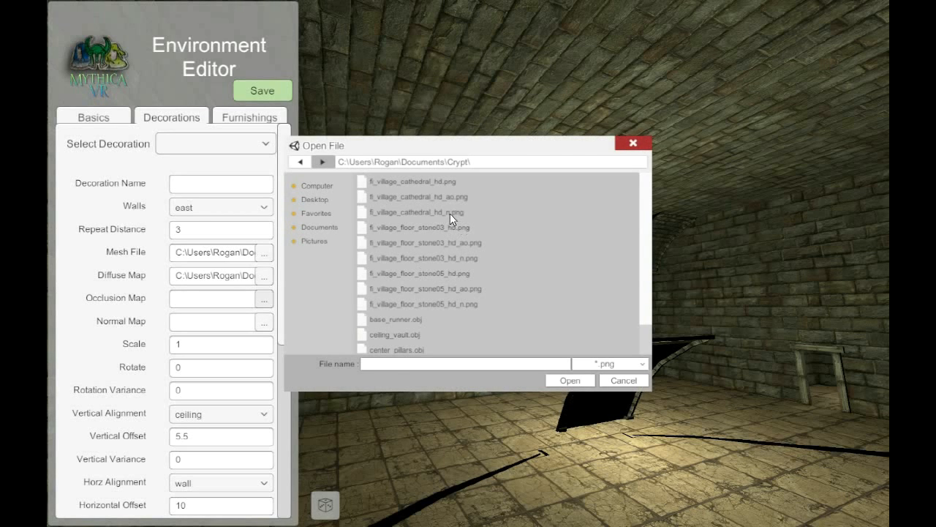
pyautogui.click(452, 198)
pyautogui.click(572, 379)
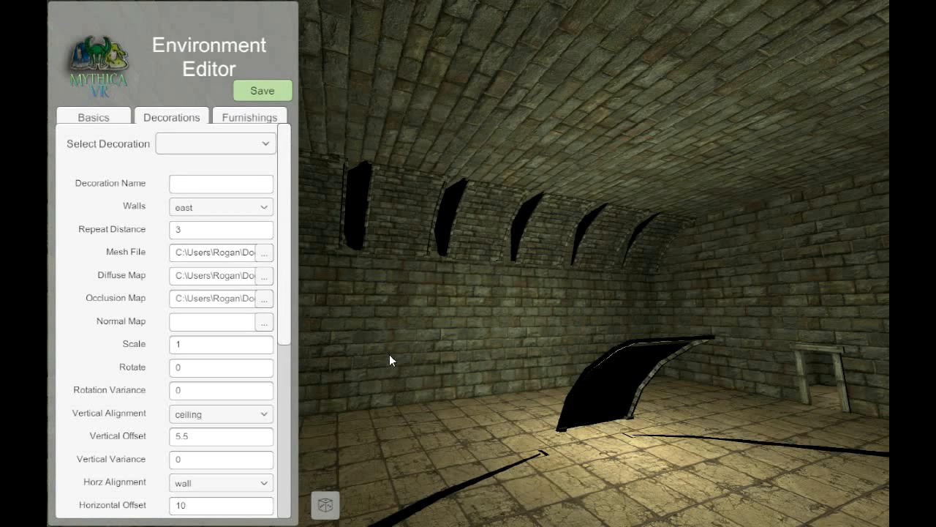
pyautogui.click(265, 324)
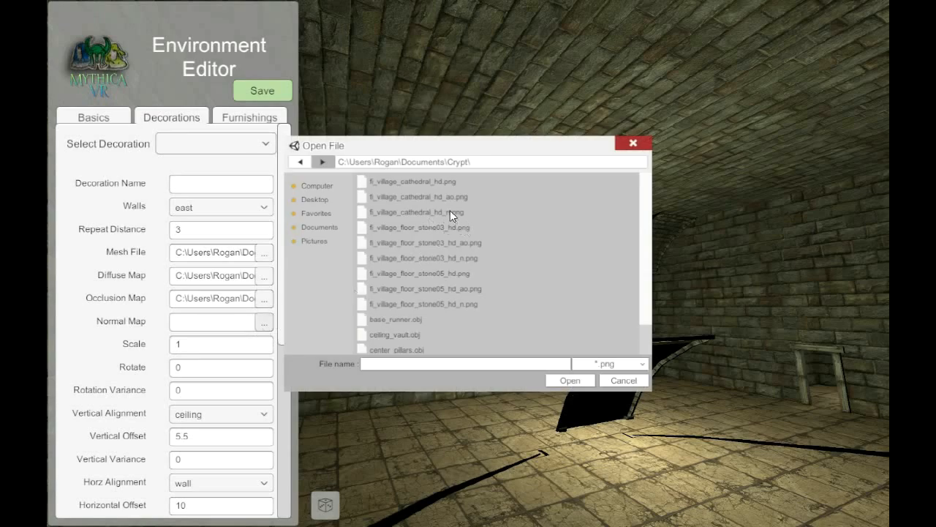
pyautogui.click(454, 214)
pyautogui.click(573, 379)
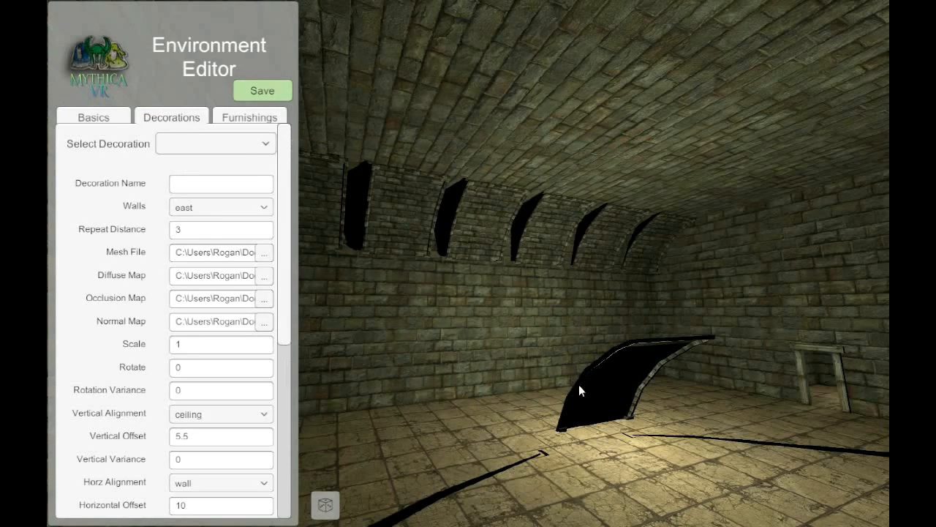
# Inspect the textured vaults and apply the decoration to the east,west walls.
pyautogui.moveTo(533, 323); pyautogui.dragTo(445, 331, button='right')
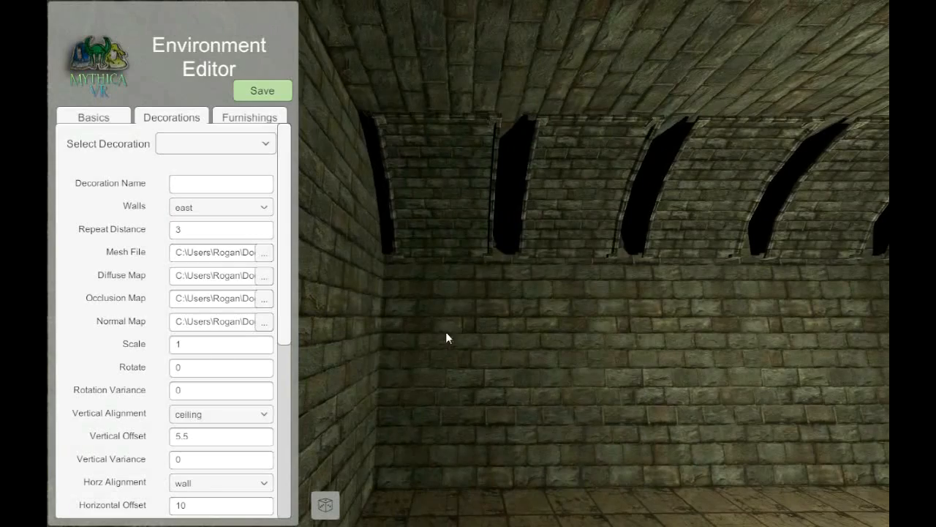
pyautogui.moveTo(353, 342); pyautogui.dragTo(290, 222, button='right')
pyautogui.click(247, 204)
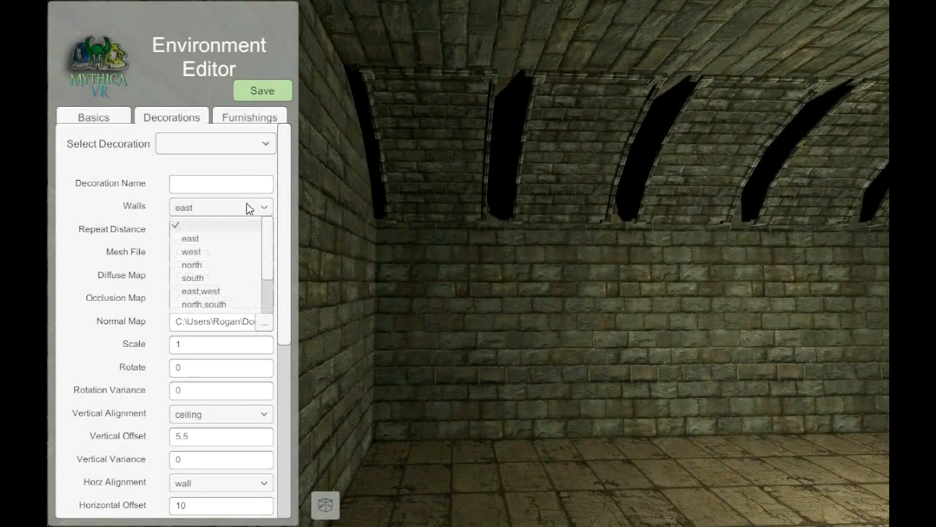
pyautogui.click(217, 295)
pyautogui.moveTo(432, 284); pyautogui.dragTo(373, 265, button='right')
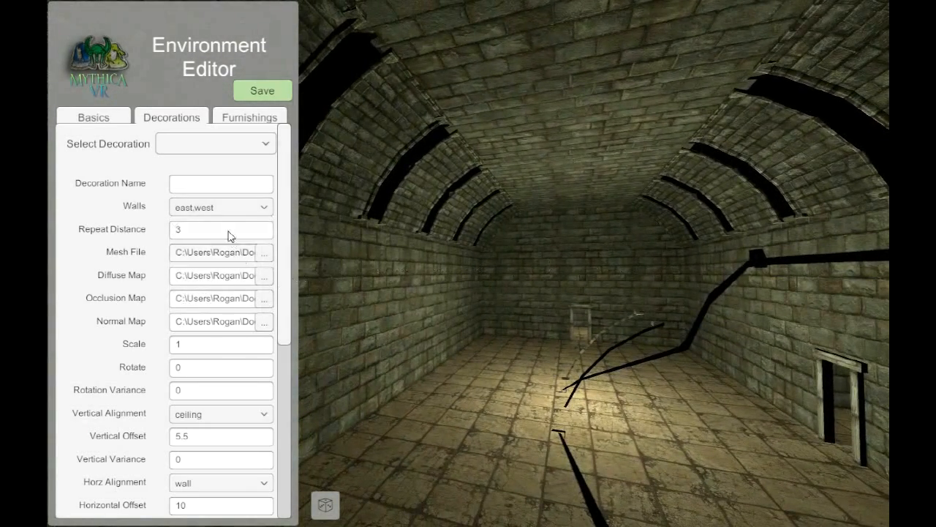
# Try the vault decoration on all four walls, and return its walls setting to east,west.
pyautogui.click(243, 207)
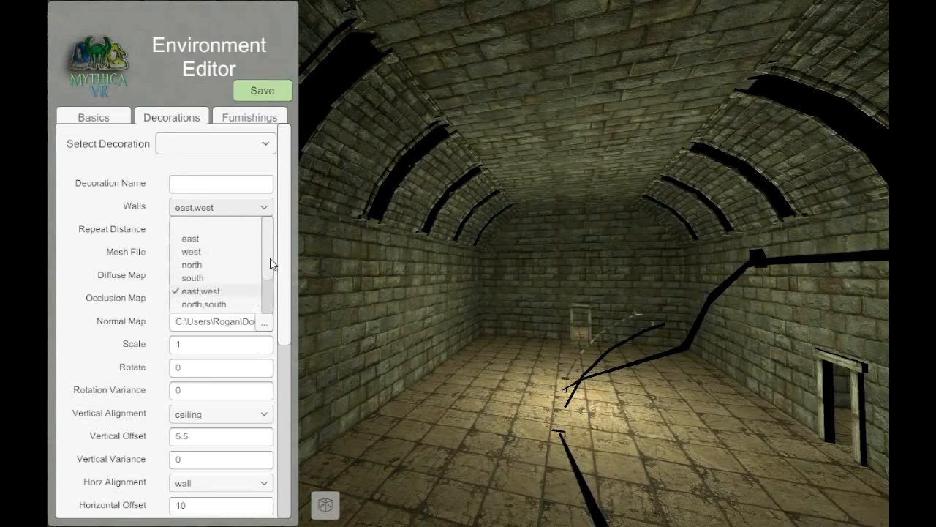
pyautogui.scroll(-2, 270, 263)
pyautogui.click(220, 278)
pyautogui.moveTo(574, 214); pyautogui.dragTo(500, 196, button='right')
pyautogui.click(249, 208)
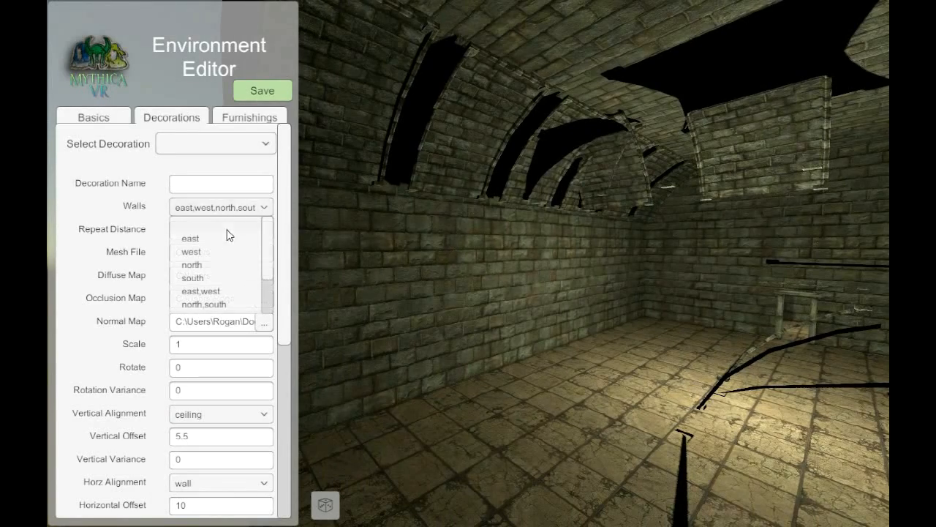
pyautogui.click(217, 296)
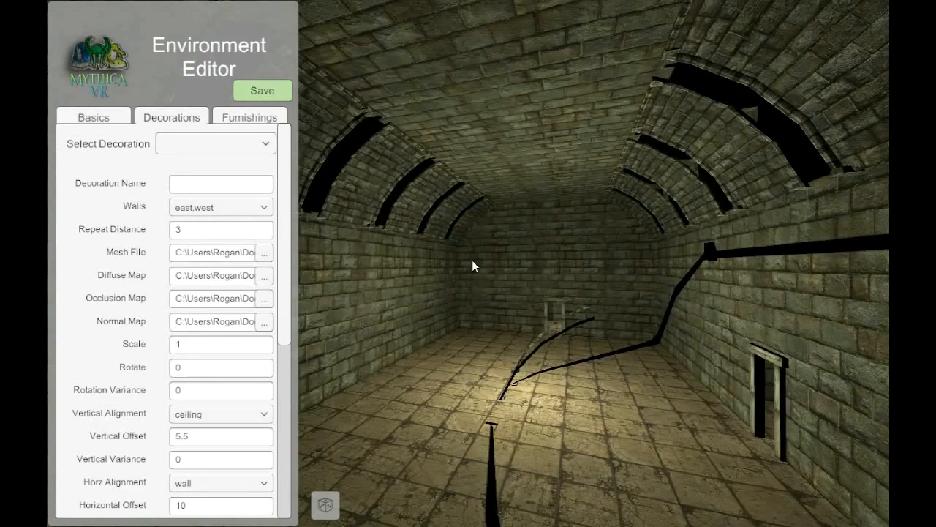
# Enable Stretch to Bounds on the vault decoration to close the gaps between the vault pieces.
pyautogui.moveTo(472, 266); pyautogui.dragTo(390, 287, button='right')
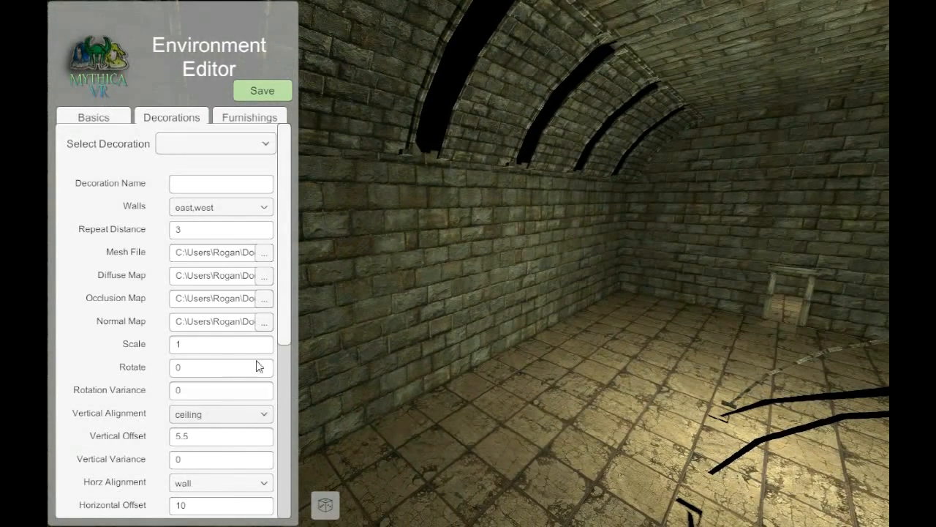
pyautogui.moveTo(284, 337); pyautogui.dragTo(278, 414)
pyautogui.moveTo(554, 329); pyautogui.dragTo(535, 219)
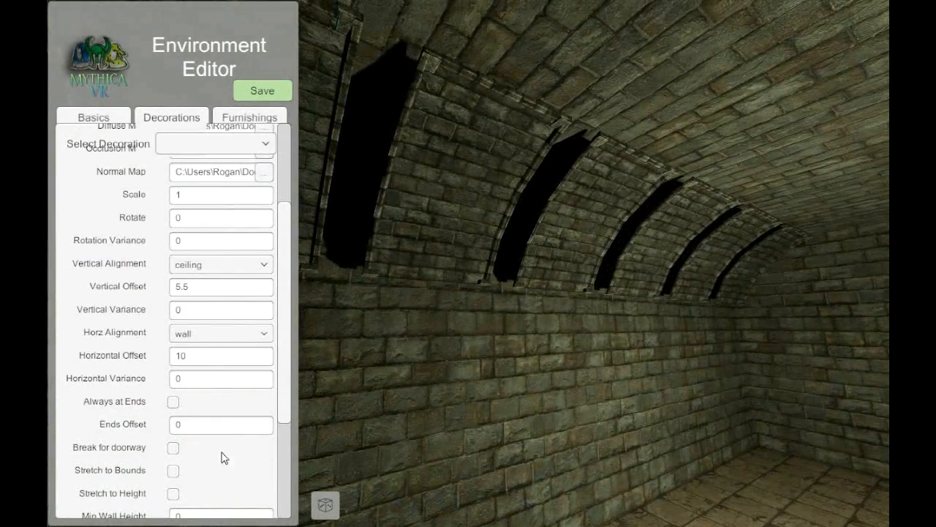
pyautogui.click(173, 471)
pyautogui.click(173, 472)
pyautogui.click(173, 473)
# Turn Stretch to Bounds off and back on to compare the vault spacing from different viewpoints.
pyautogui.moveTo(571, 350); pyautogui.dragTo(542, 304)
pyautogui.scroll(-5, 507, 309)
pyautogui.click(174, 473)
pyautogui.click(174, 473)
pyautogui.moveTo(492, 373); pyautogui.dragTo(607, 391)
pyautogui.scroll(5, 609, 391)
pyautogui.moveTo(486, 395)
pyautogui.mouseDown()
pyautogui.moveTo(541, 387)
pyautogui.moveTo(537, 376)
pyautogui.moveTo(476, 406)
pyautogui.mouseUp()
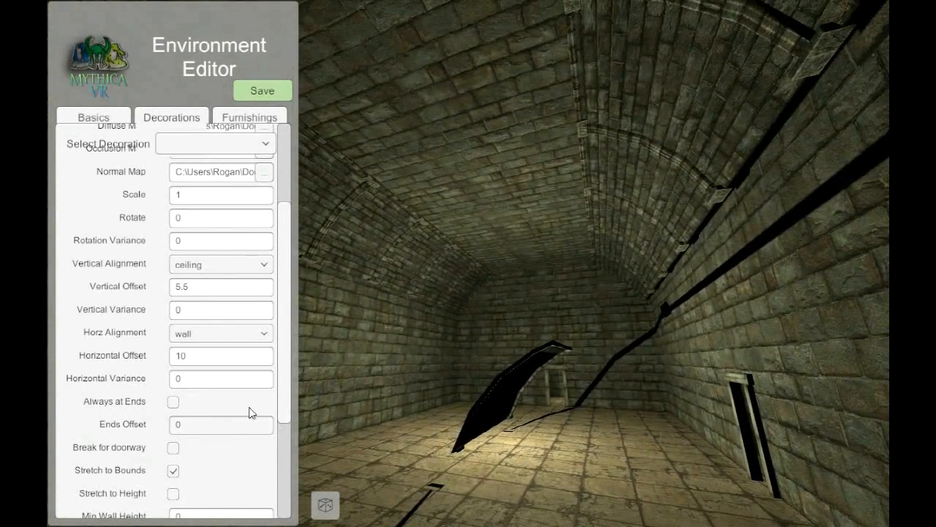
# Set the vault decoration's minimum wall height to 5 and check the vaults around the room.
pyautogui.moveTo(285, 342); pyautogui.dragTo(287, 381)
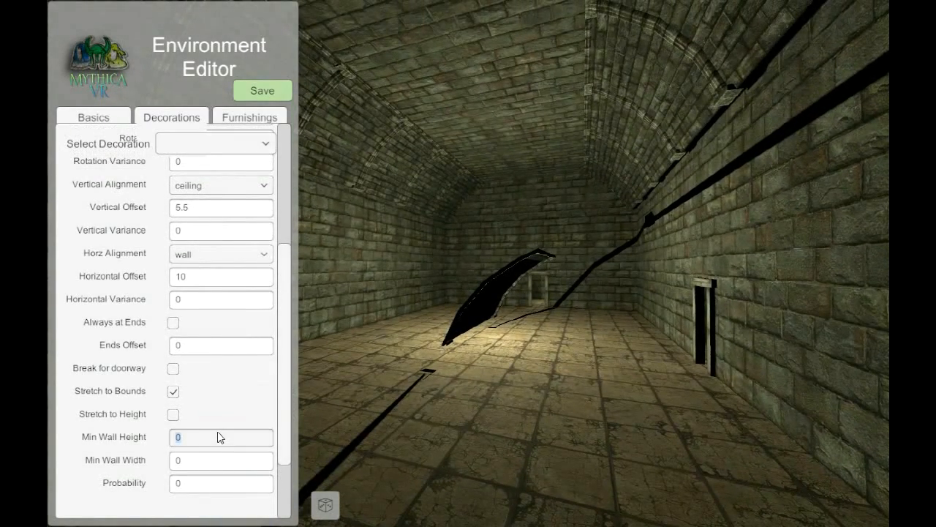
pyautogui.press('Return')
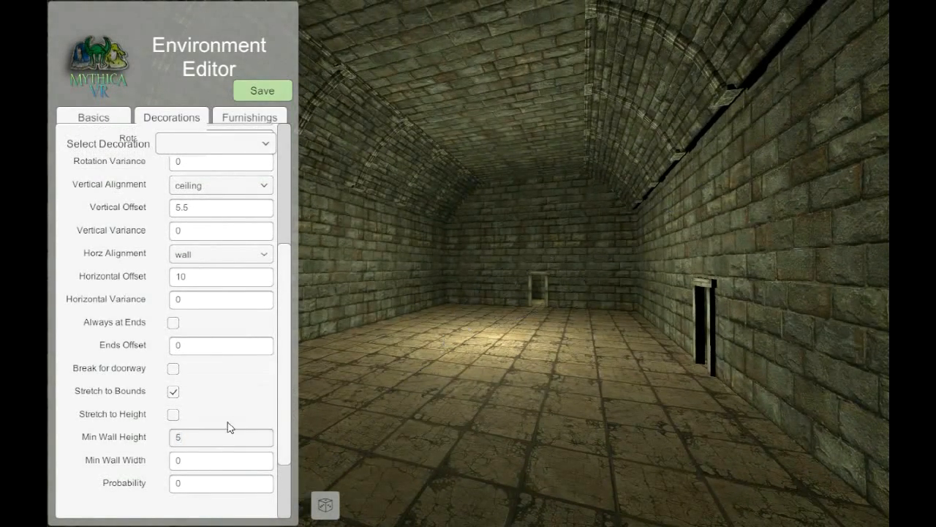
pyautogui.moveTo(498, 315); pyautogui.dragTo(606, 295)
pyautogui.moveTo(293, 237); pyautogui.dragTo(311, 269)
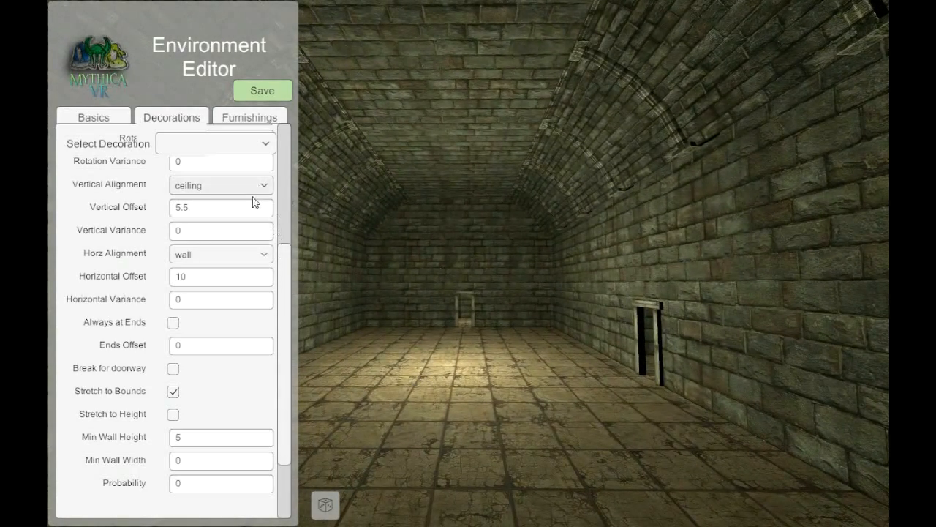
# Name the ceiling vault decoration "vaulting".
pyautogui.moveTo(284, 224); pyautogui.dragTo(283, 186)
pyautogui.click(212, 190)
pyautogui.write('vaulting')
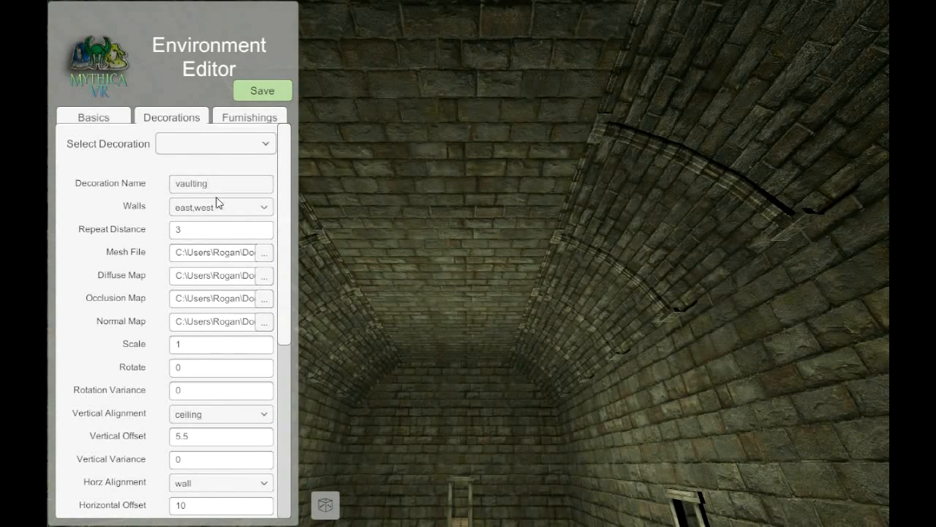
# Review the vaulting settings and add a new decoration.
pyautogui.moveTo(283, 215); pyautogui.dragTo(266, 234)
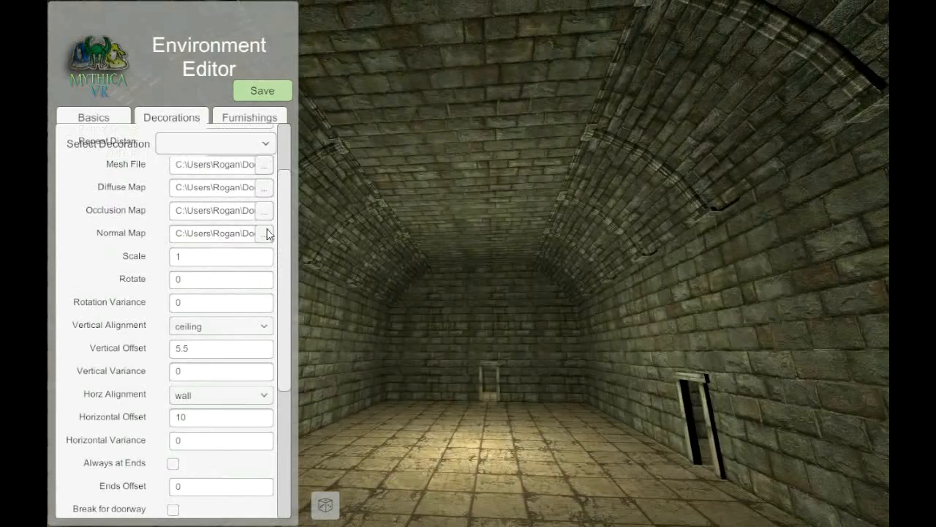
pyautogui.moveTo(287, 180); pyautogui.dragTo(283, 136)
pyautogui.click(254, 145)
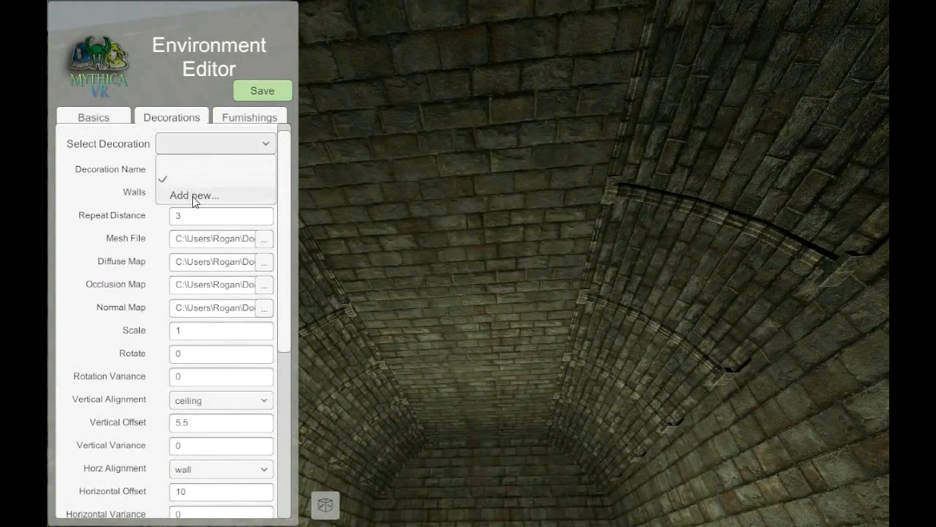
pyautogui.click(195, 197)
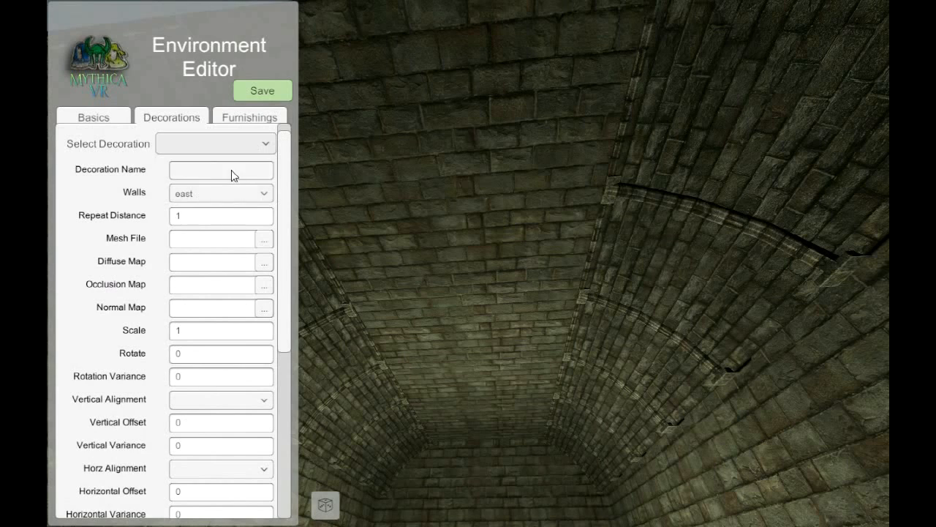
# Load wall_runner_end.obj as the new decoration's mesh and view the repeated pieces along the east wall.
pyautogui.click(264, 240)
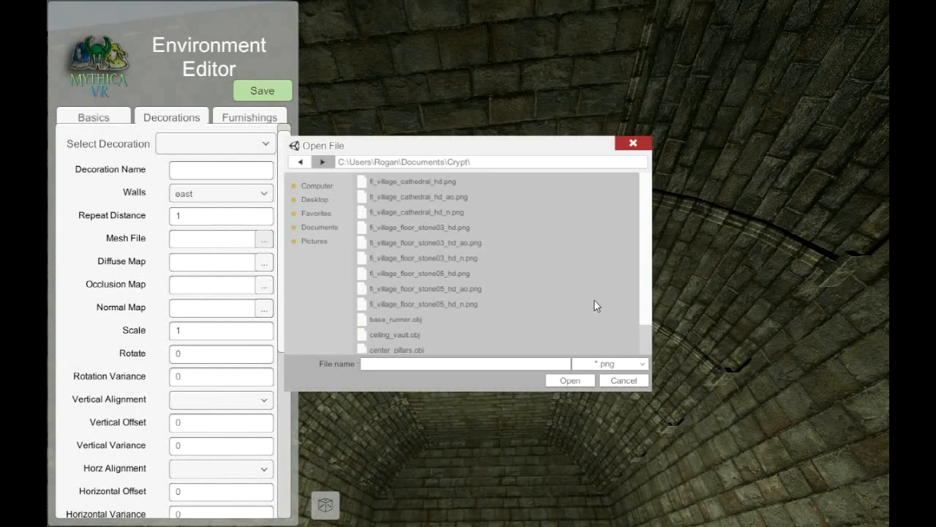
pyautogui.moveTo(644, 316); pyautogui.dragTo(642, 354)
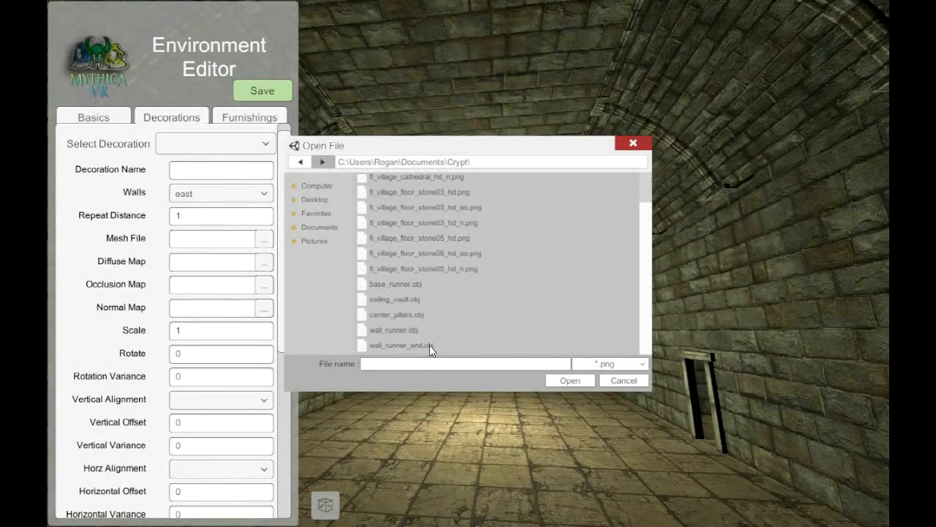
pyautogui.click(430, 345)
pyautogui.click(574, 380)
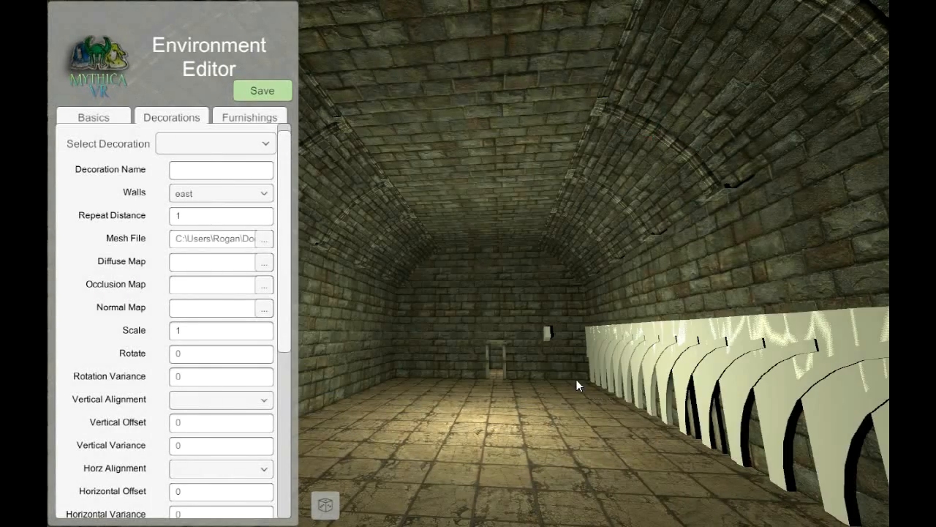
pyautogui.moveTo(528, 395); pyautogui.dragTo(385, 368)
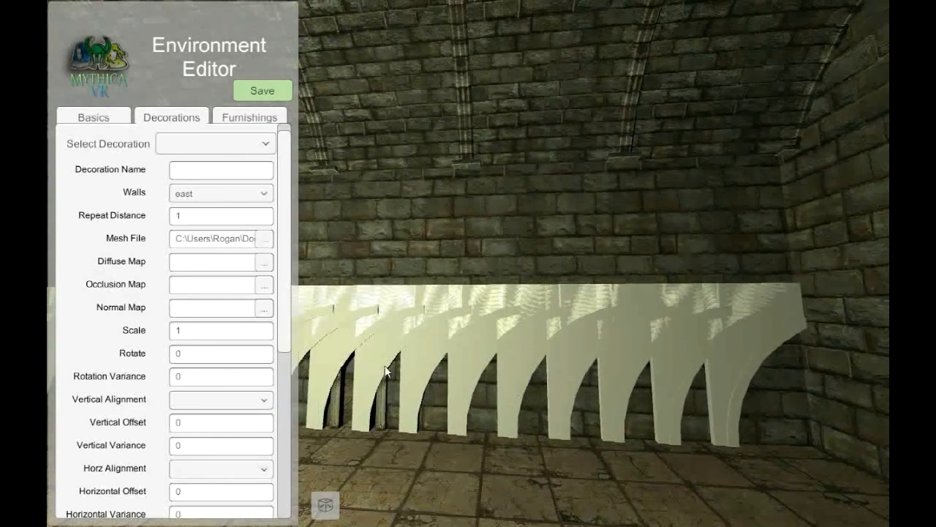
# Inspect the ceiling vaults and the east wall's arch pieces, generating another room to compare how they fit.
pyautogui.moveTo(366, 330); pyautogui.dragTo(390, 342)
pyautogui.moveTo(483, 172)
pyautogui.mouseDown()
pyautogui.moveTo(461, 179)
pyautogui.moveTo(476, 136)
pyautogui.moveTo(485, 190)
pyautogui.moveTo(479, 165)
pyautogui.mouseUp()
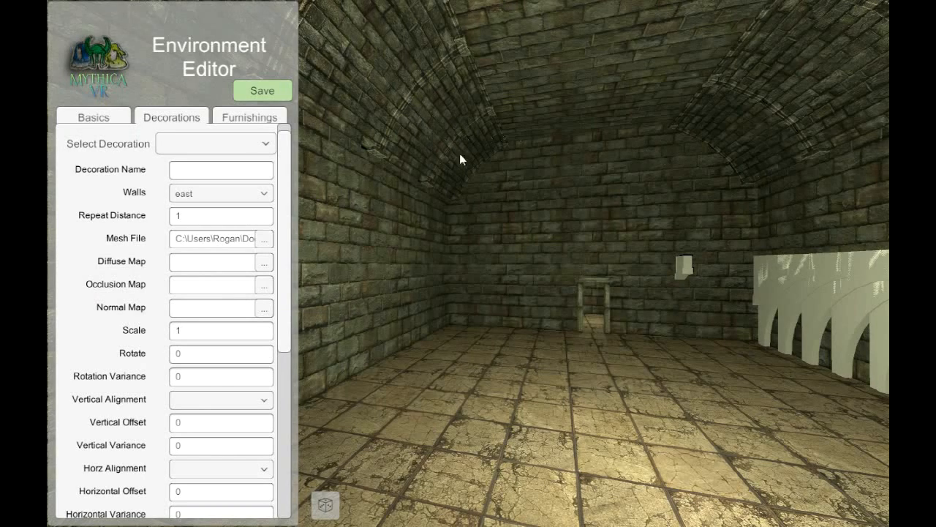
pyautogui.moveTo(537, 261); pyautogui.dragTo(552, 262)
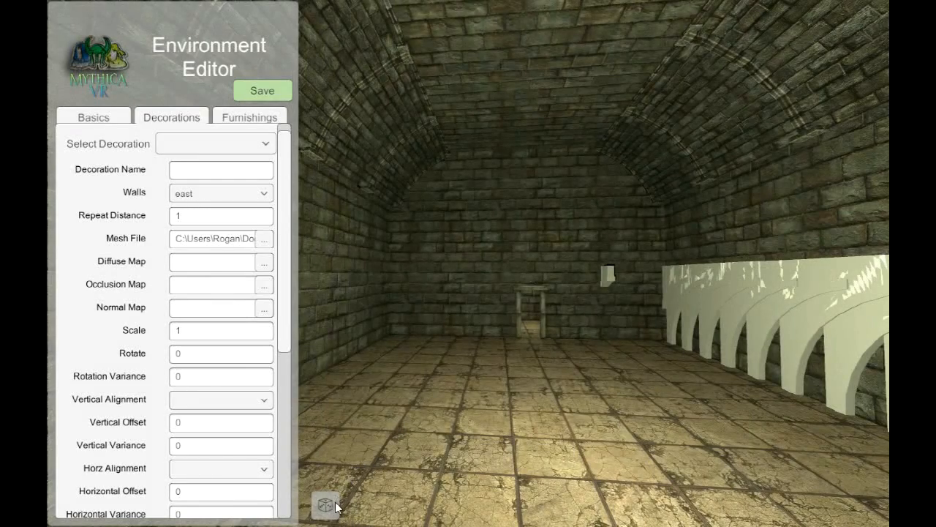
pyautogui.press('s')
pyautogui.moveTo(462, 340); pyautogui.dragTo(398, 381, button='right')
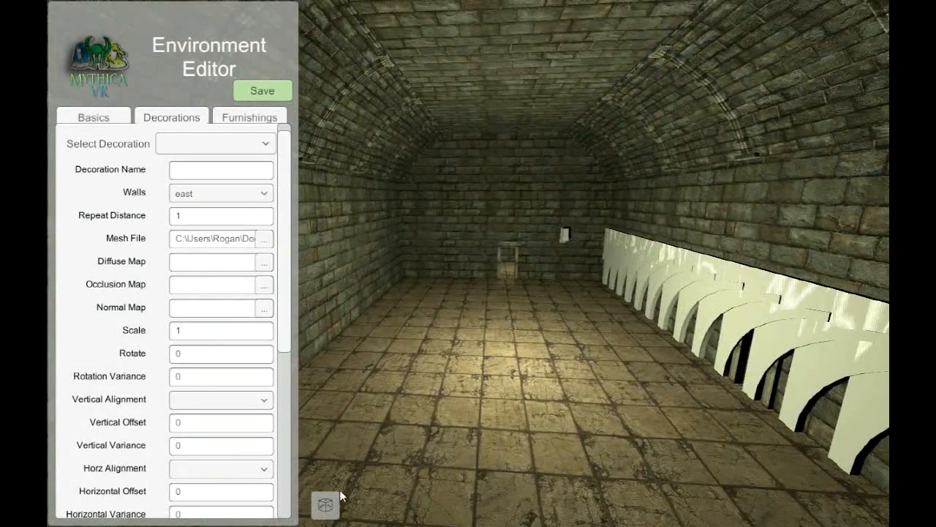
pyautogui.click(329, 507)
pyautogui.moveTo(572, 212); pyautogui.dragTo(305, 197, button='right')
pyautogui.press('s')
pyautogui.press('s')
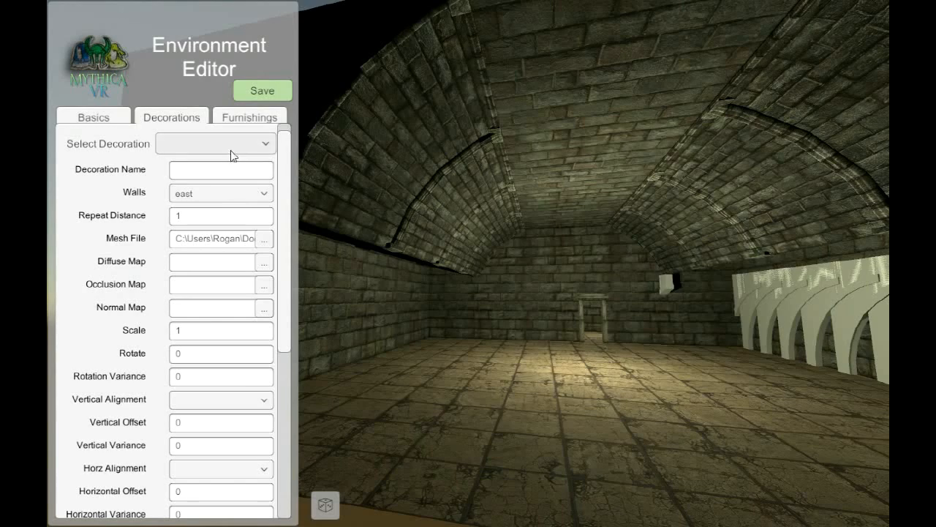
# Name the new, still unnamed east wall decoration "arch".
pyautogui.click(248, 143)
pyautogui.click(188, 180)
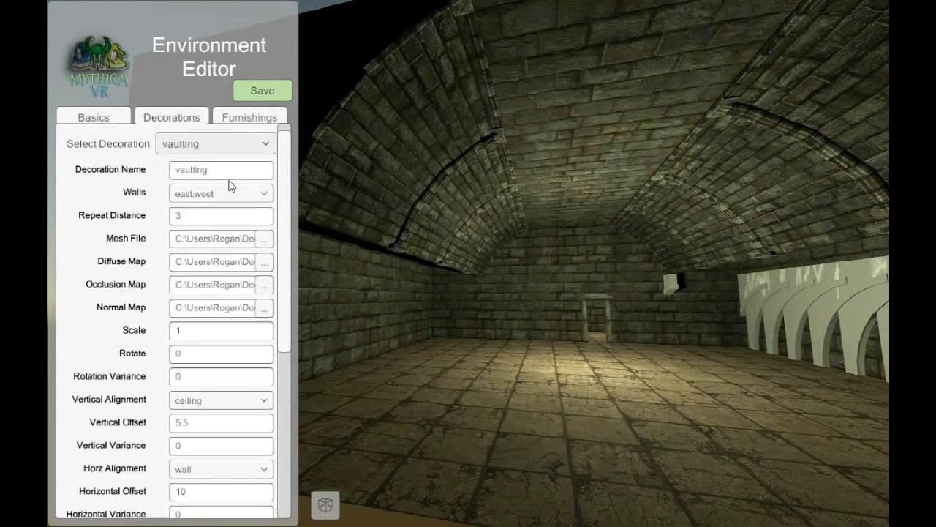
pyautogui.click(236, 145)
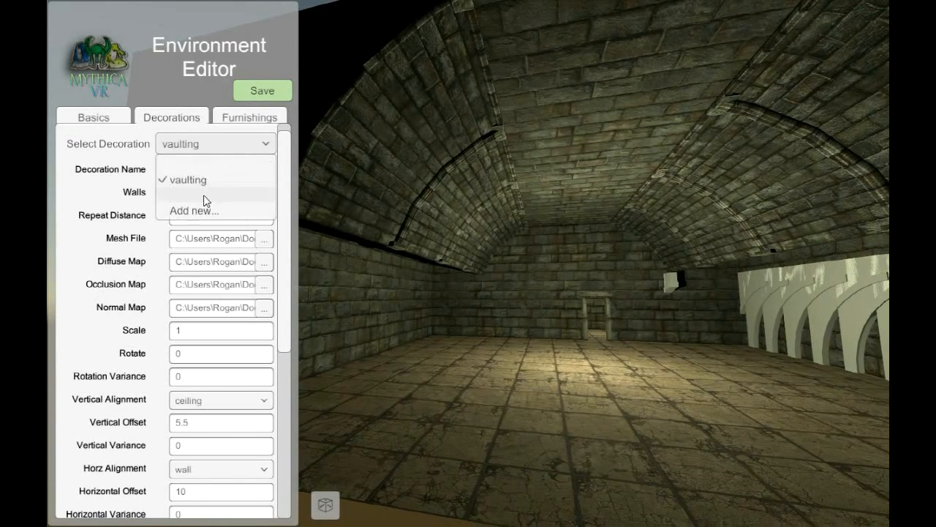
pyautogui.click(205, 196)
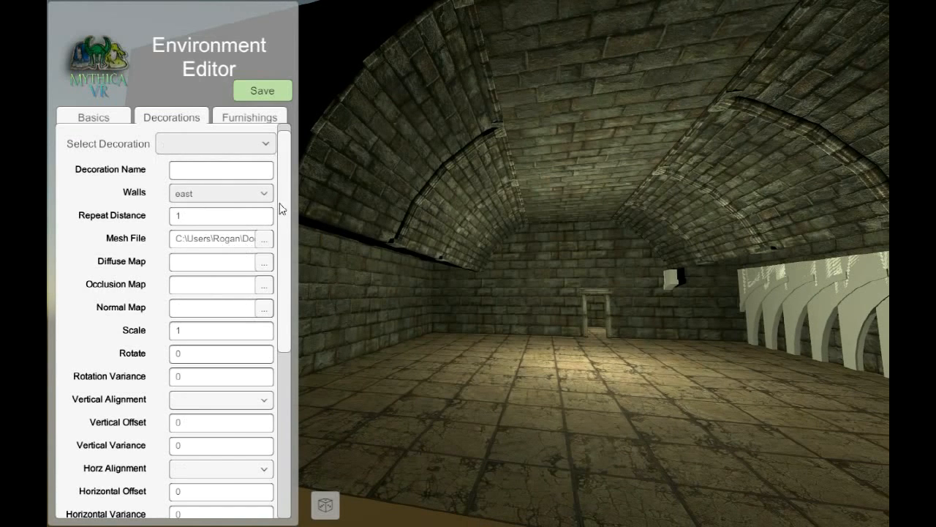
pyautogui.click(223, 170)
pyautogui.write('arch')
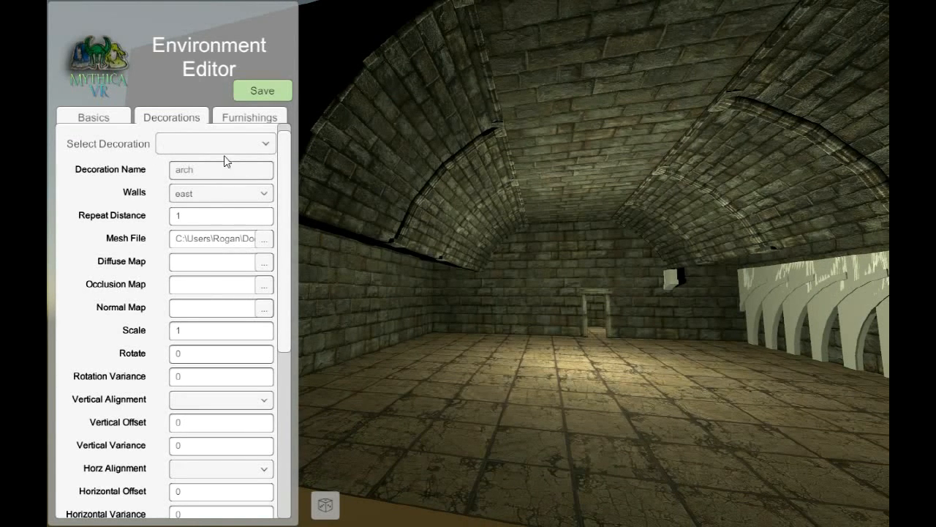
# Set the vaulting decoration's rotation to 180.
pyautogui.click(243, 147)
pyautogui.click(203, 180)
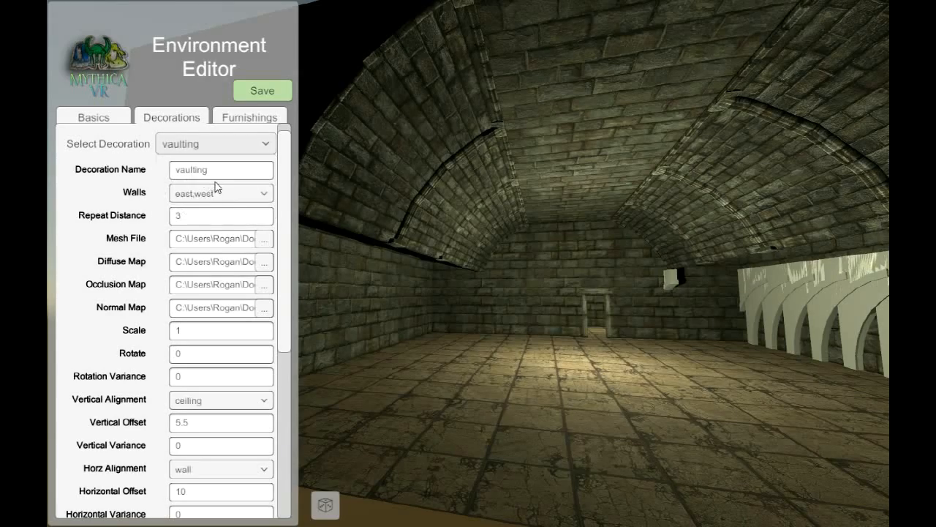
pyautogui.scroll(-1, 290, 265)
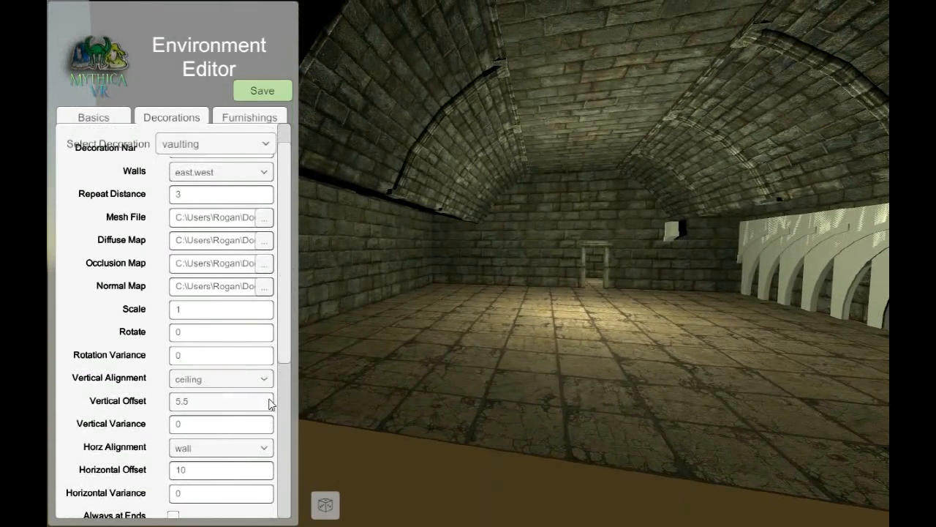
pyautogui.click(215, 334)
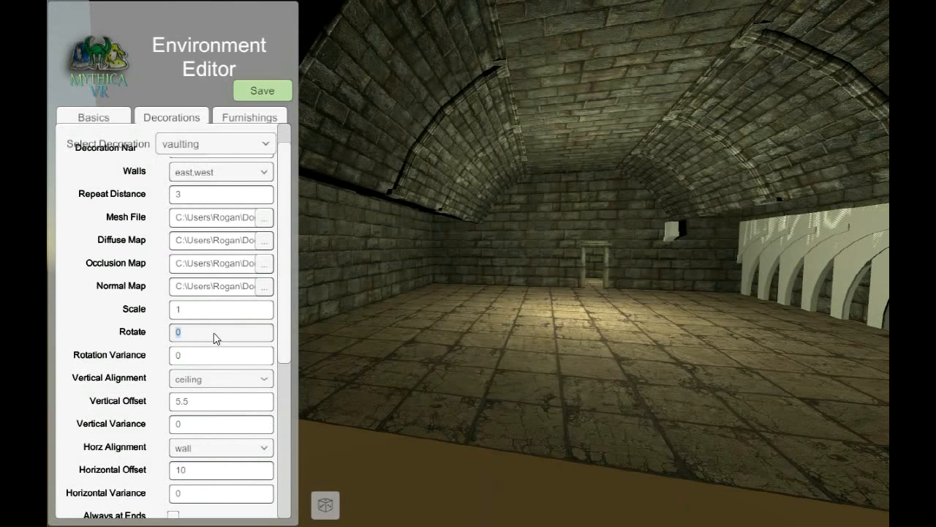
pyautogui.write('180')
pyautogui.press('Return')
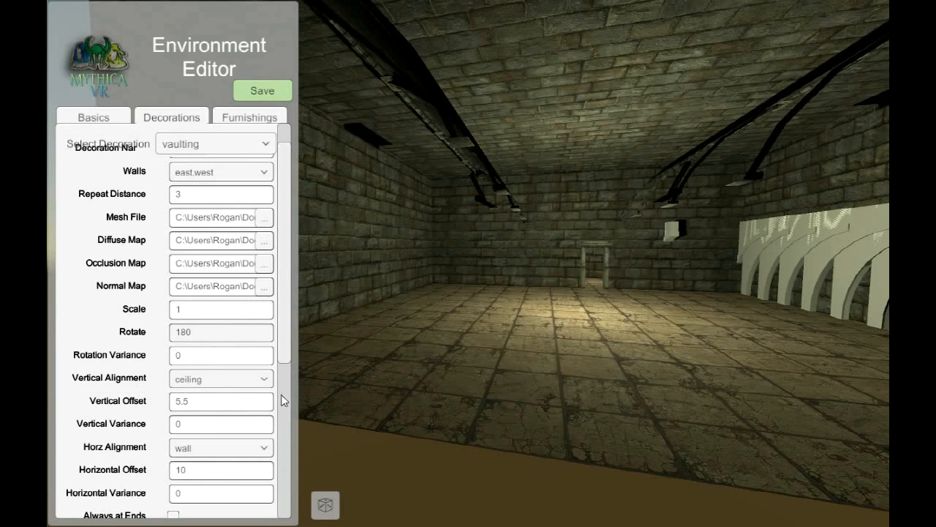
# Try a horizontal offset of 2 for the vaulting and check its position against the side wall.
pyautogui.click(210, 475)
pyautogui.press('BackSpace')
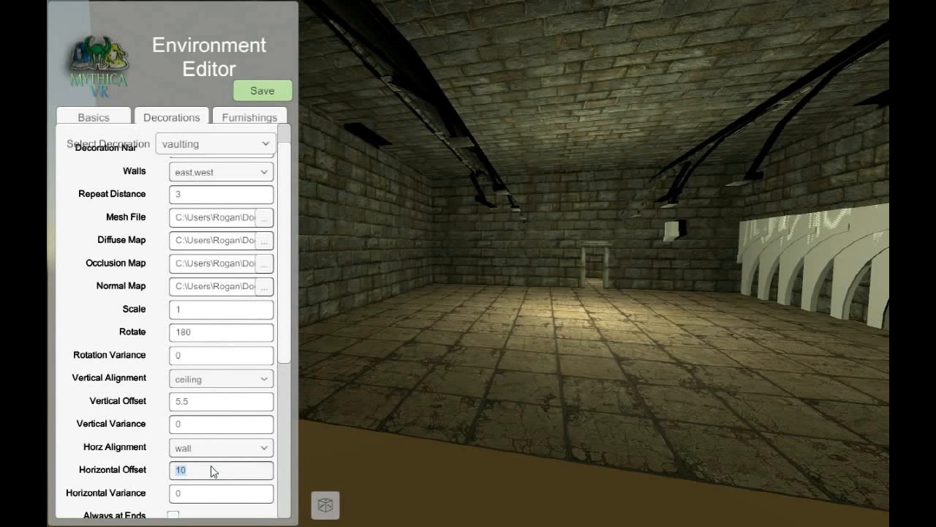
pyautogui.write('0')
pyautogui.click(205, 473)
pyautogui.write('2')
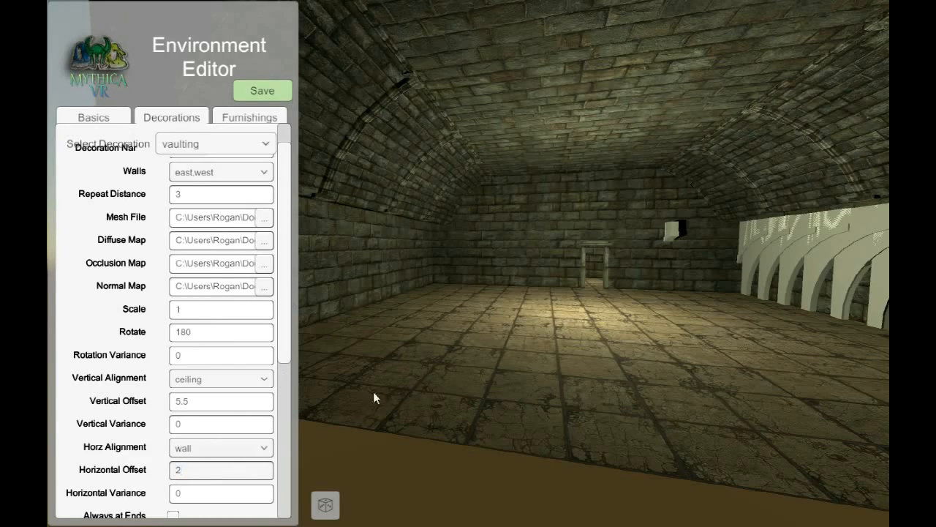
pyautogui.moveTo(406, 360); pyautogui.dragTo(414, 333, button='right')
pyautogui.press('a')
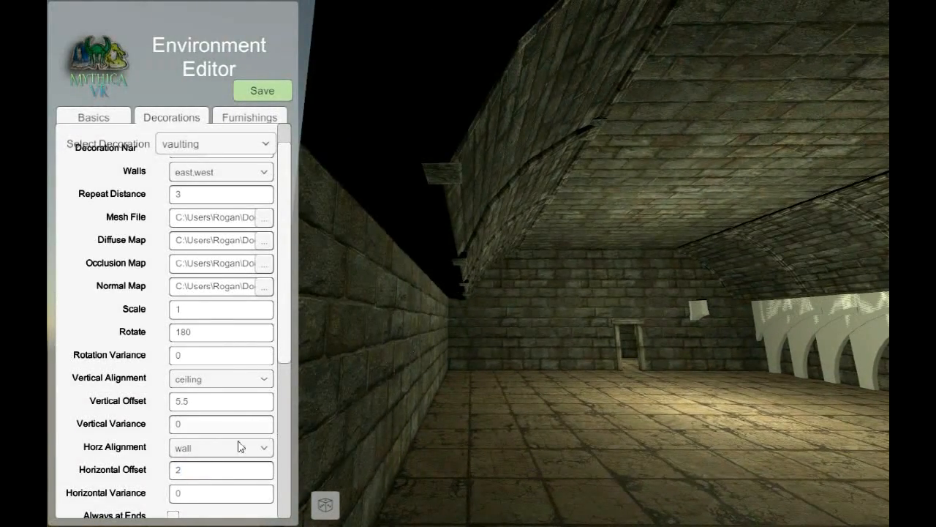
# Set the vaulting's horizontal offset to 1.3 and check its fit along the side walls.
pyautogui.click(212, 473)
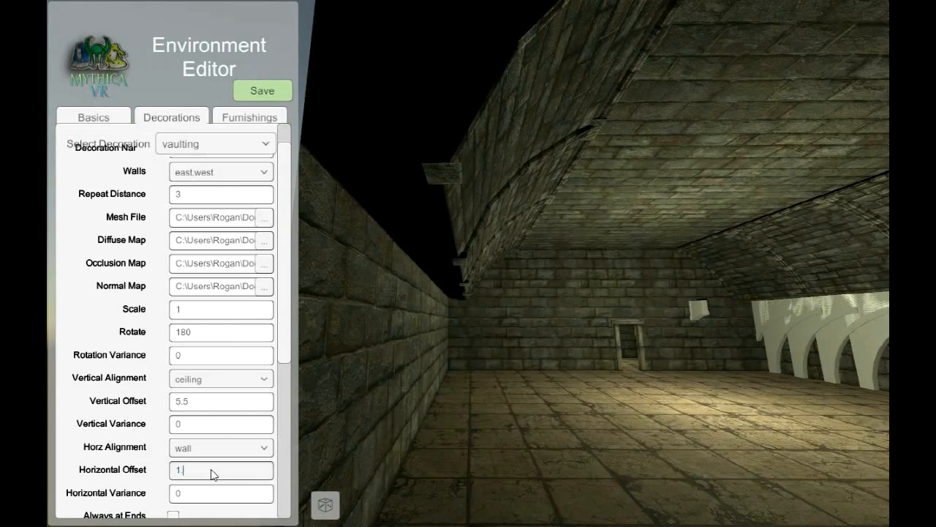
pyautogui.press('Return')
pyautogui.moveTo(580, 278); pyautogui.dragTo(556, 305, button='right')
pyautogui.press('d')
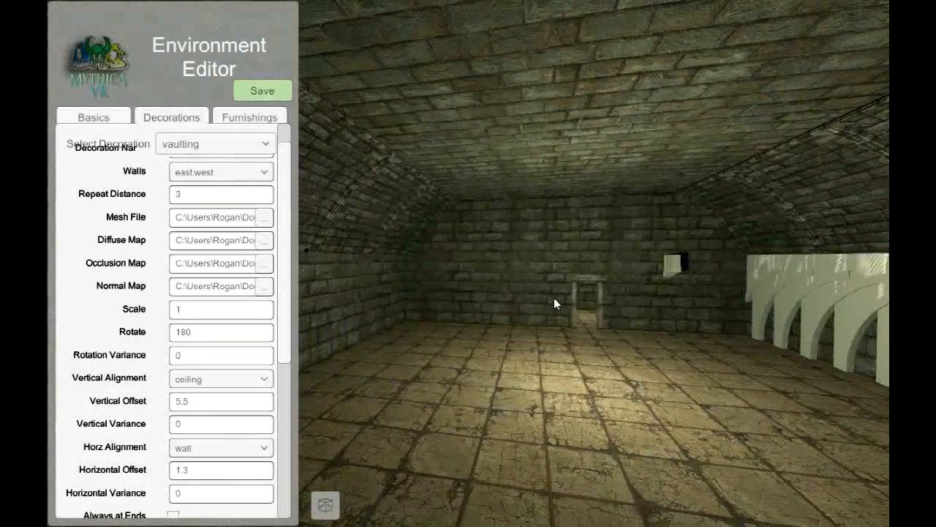
# Generate several new rooms and examine how the vaulting and arch pieces fit in each.
pyautogui.click(326, 502)
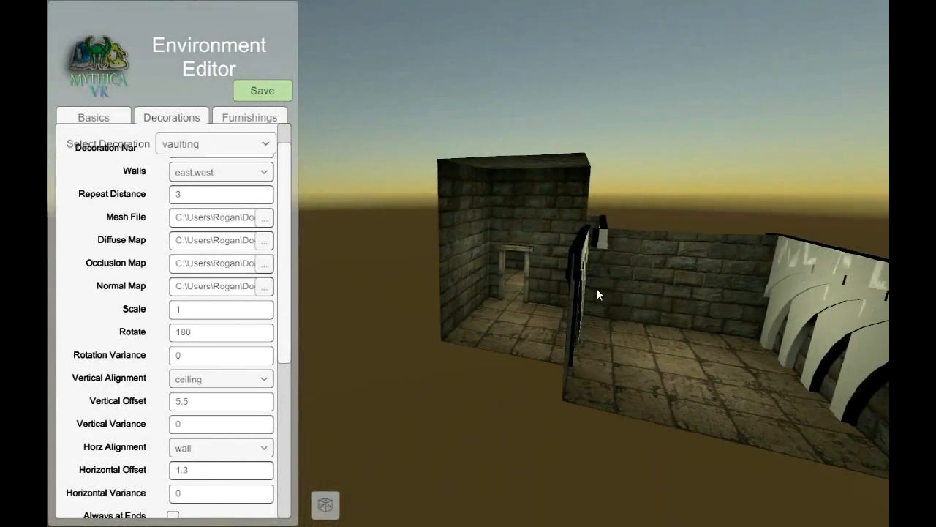
pyautogui.click(325, 503)
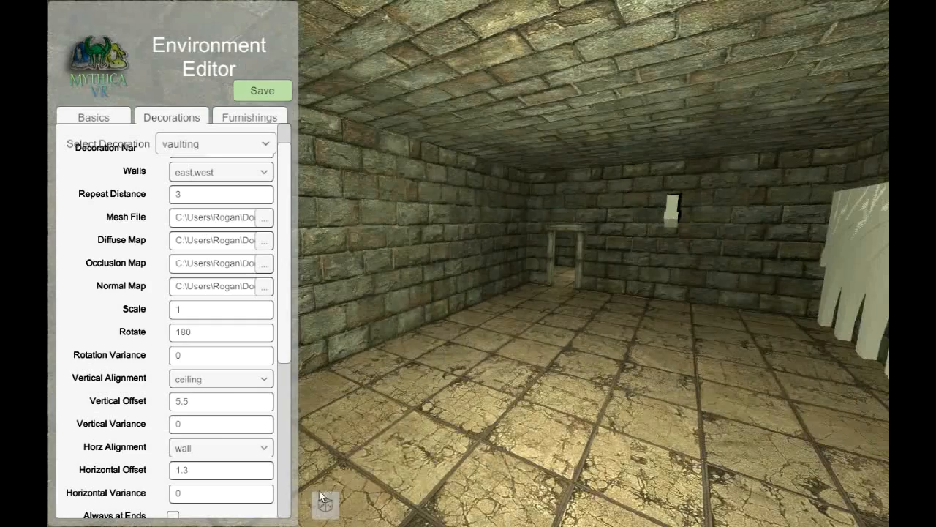
pyautogui.click(324, 505)
pyautogui.click(325, 504)
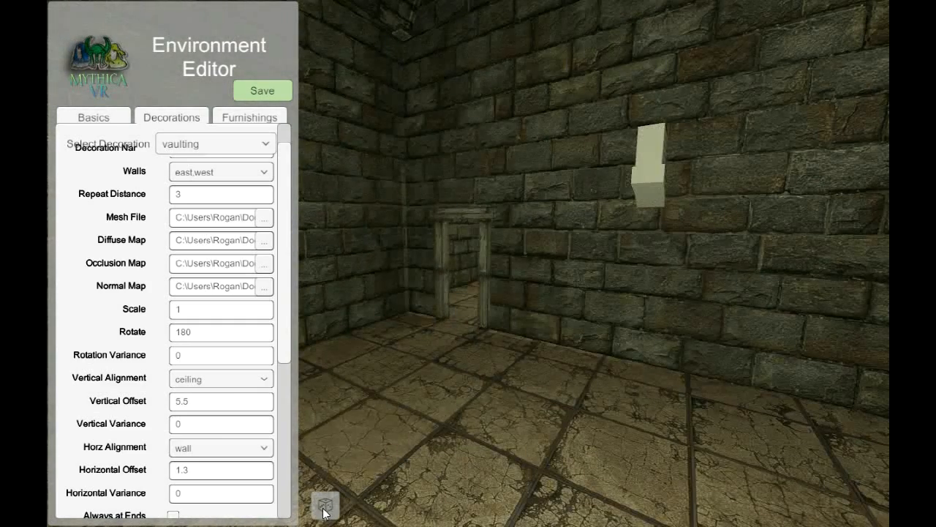
pyautogui.press('s')
pyautogui.moveTo(600, 171); pyautogui.dragTo(322, 262, button='right')
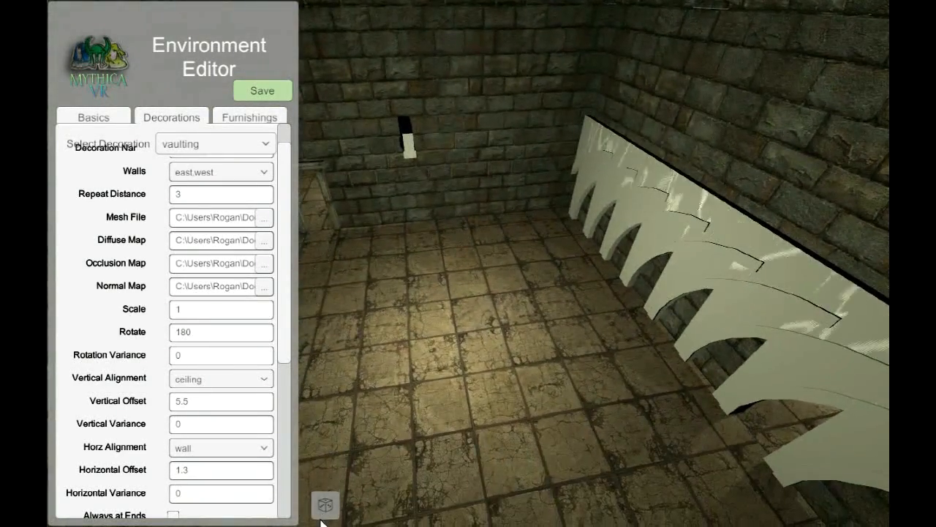
pyautogui.click(320, 516)
pyautogui.moveTo(321, 518); pyautogui.dragTo(475, 241, button='right')
# Set the arch decoration's repeat distance to 3 after trying 2.
pyautogui.click(224, 141)
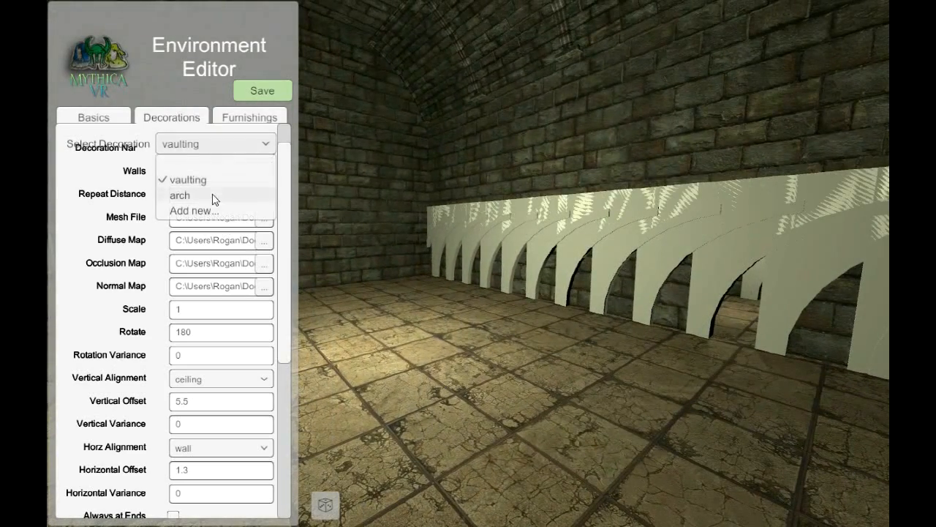
pyautogui.click(180, 196)
pyautogui.moveTo(407, 239); pyautogui.dragTo(488, 239, button='right')
pyautogui.scroll(-2, 489, 239)
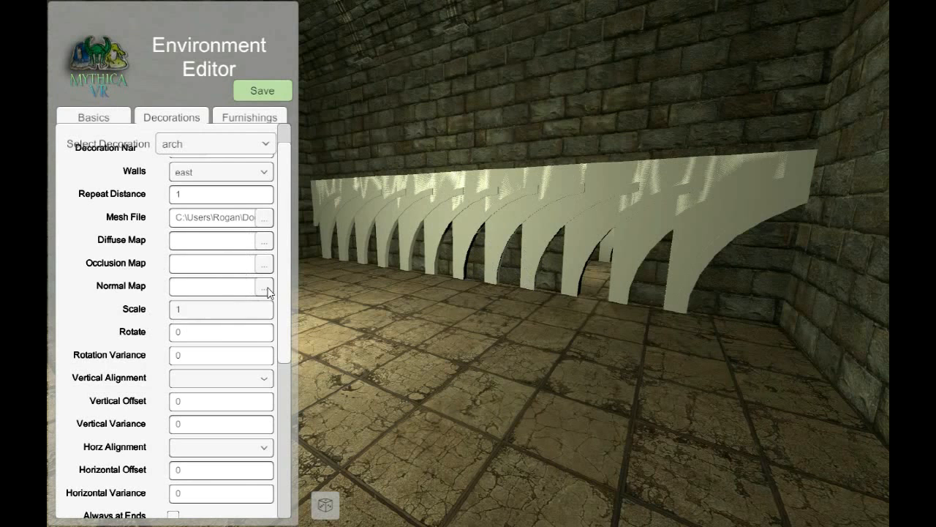
pyautogui.click(223, 193)
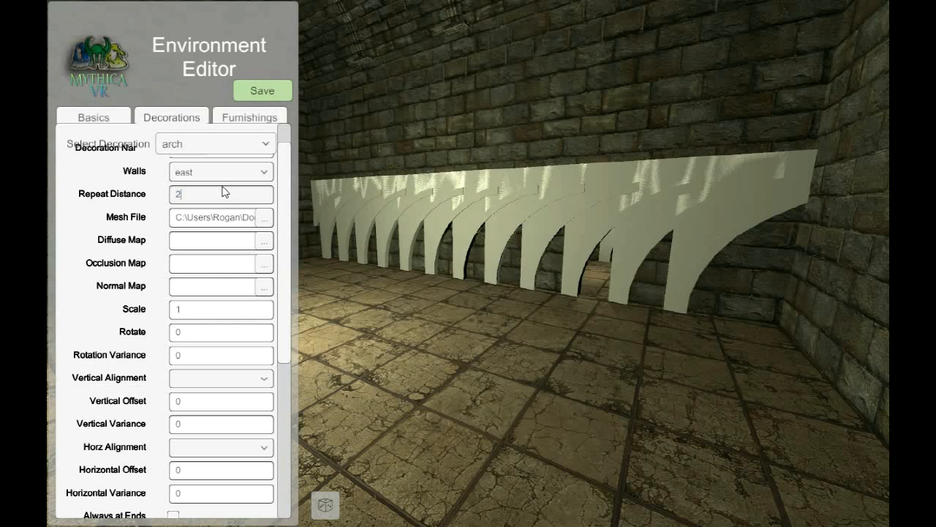
pyautogui.press('Return')
pyautogui.click(212, 193)
pyautogui.write('3')
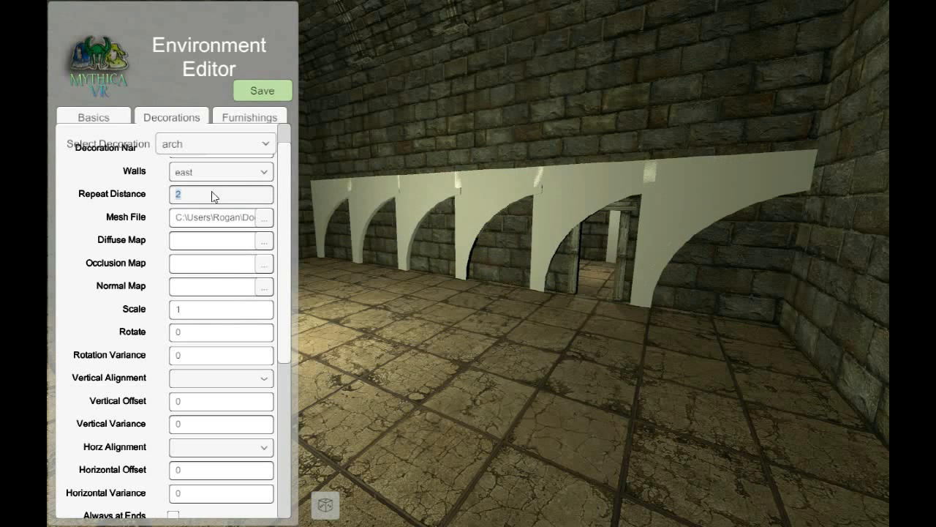
pyautogui.press('Return')
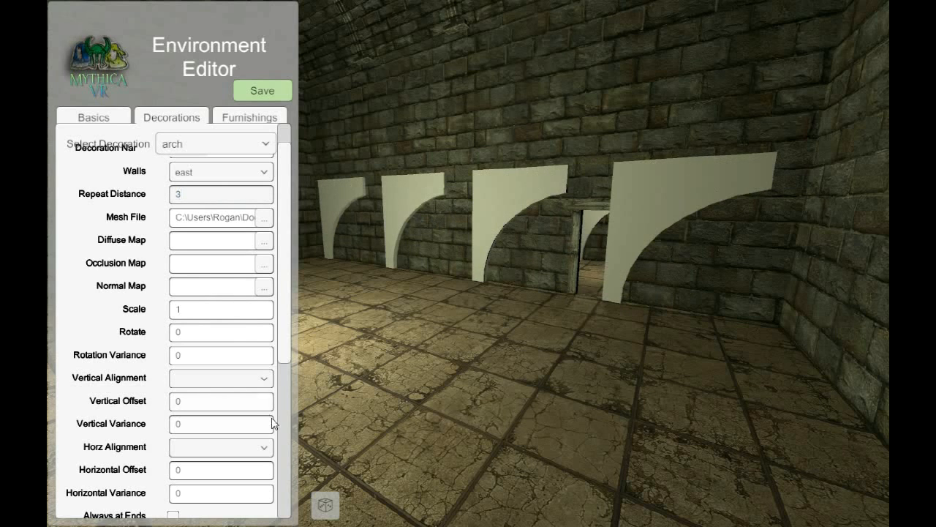
# Make the arch decoration always appear at the wall ends and inspect the end pieces up close.
pyautogui.click(174, 516)
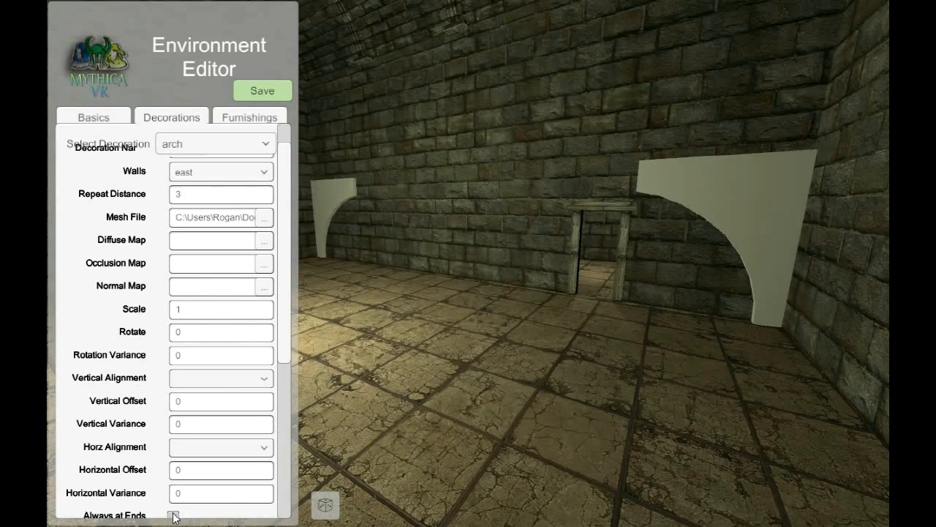
pyautogui.moveTo(594, 312); pyautogui.dragTo(473, 293, button='right')
pyautogui.press('w')
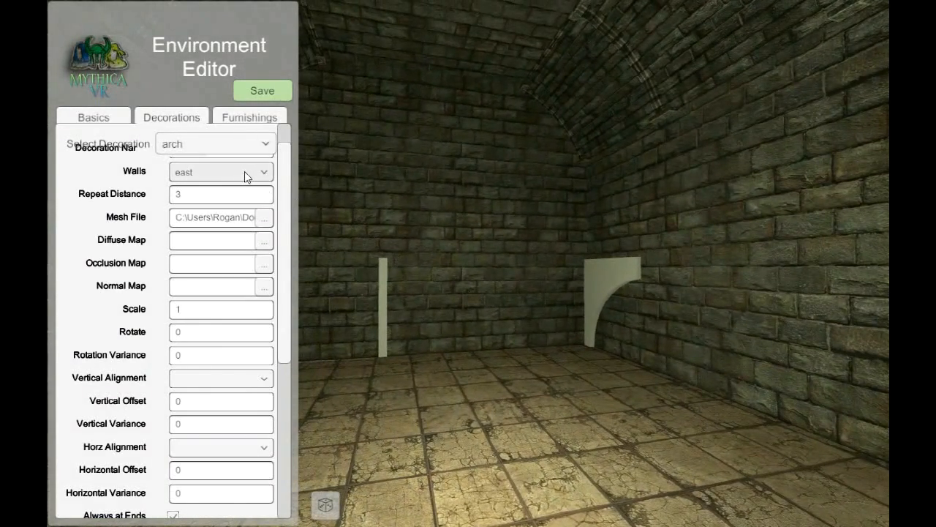
pyautogui.moveTo(417, 321); pyautogui.dragTo(489, 330, button='right')
pyautogui.press('w')
pyautogui.press('s')
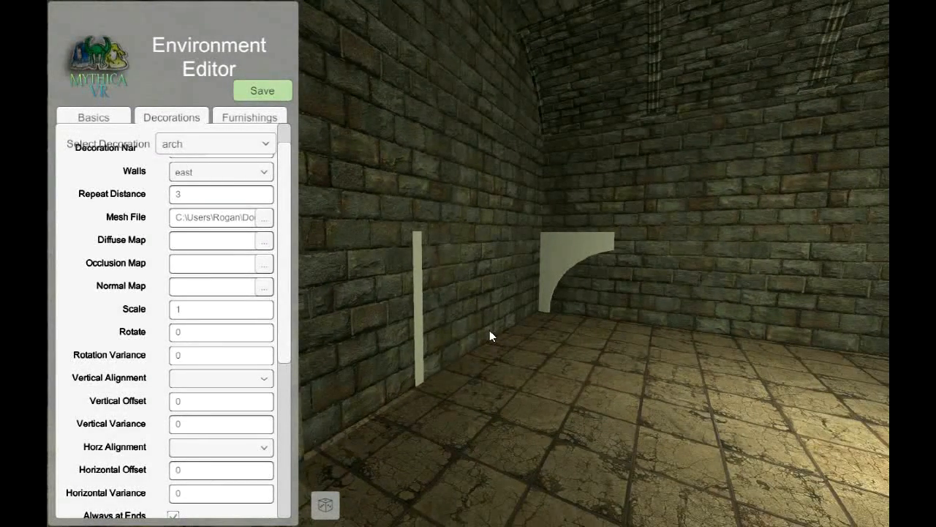
pyautogui.press('w')
pyautogui.moveTo(489, 330); pyautogui.dragTo(431, 347, button='right')
pyautogui.press('w')
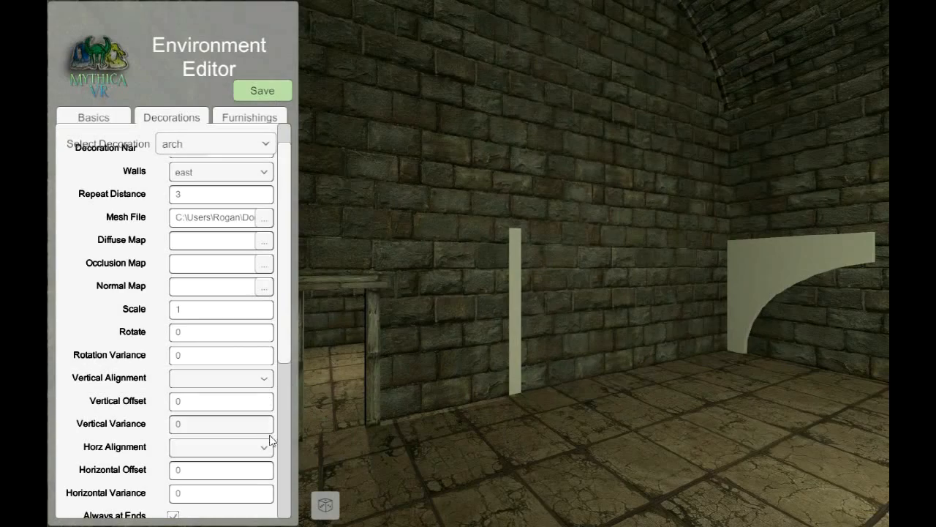
# Set the arch decoration's ends offset to 0.1 and check the piece in the room's corner.
pyautogui.scroll(-3, 282, 380)
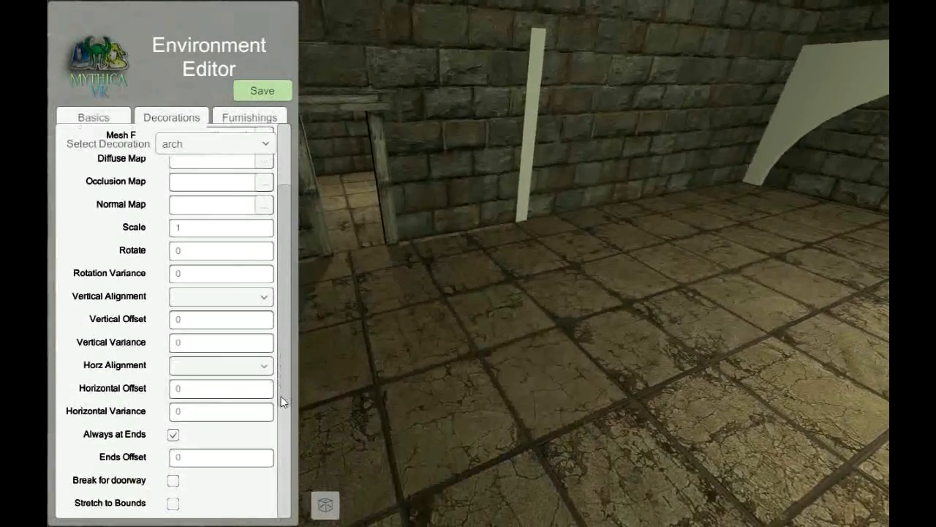
pyautogui.scroll(1, 282, 395)
pyautogui.click(216, 496)
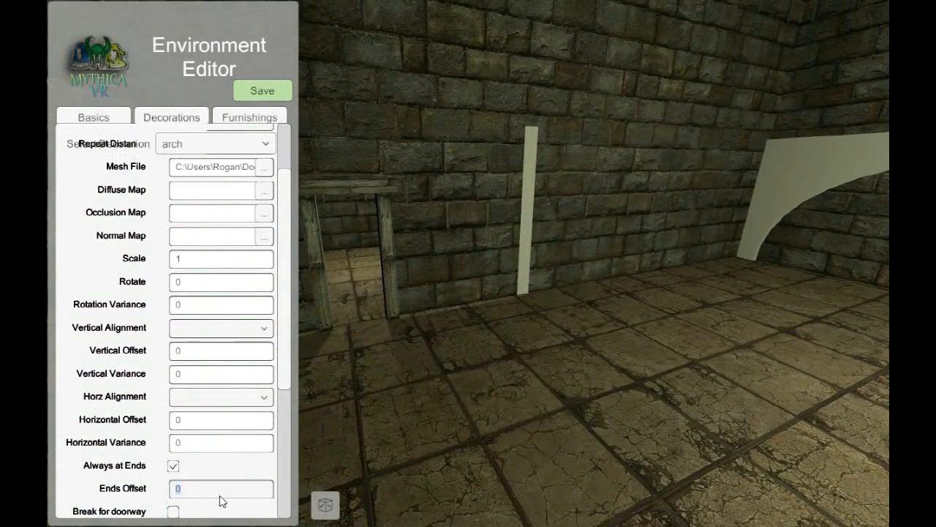
pyautogui.press('Return')
pyautogui.moveTo(535, 345); pyautogui.dragTo(599, 253, button='right')
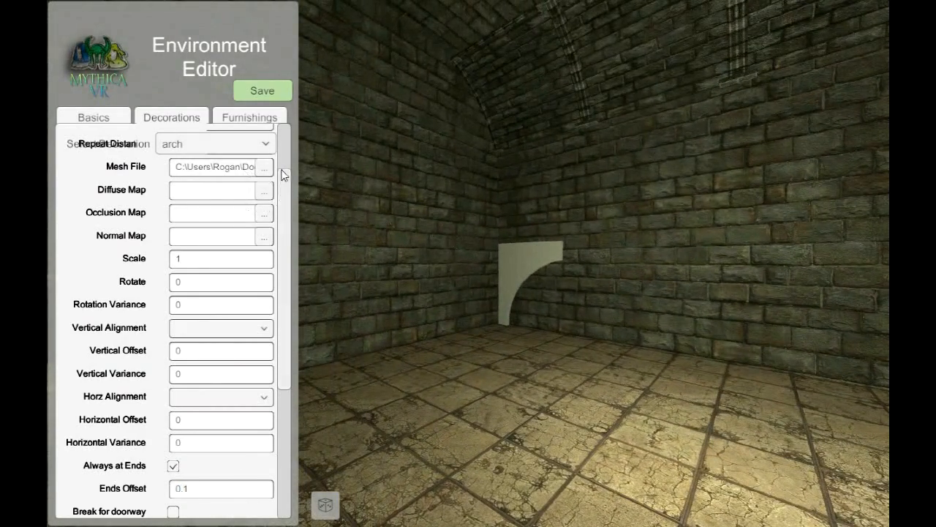
# Apply the arch decoration to the east, west, north and south walls.
pyautogui.scroll(3, 285, 156)
pyautogui.click(230, 208)
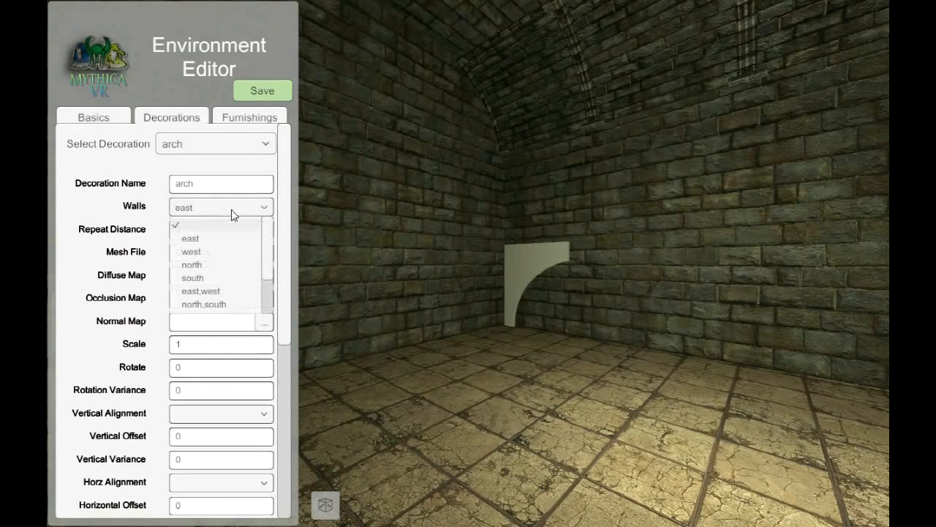
pyautogui.scroll(-2, 257, 283)
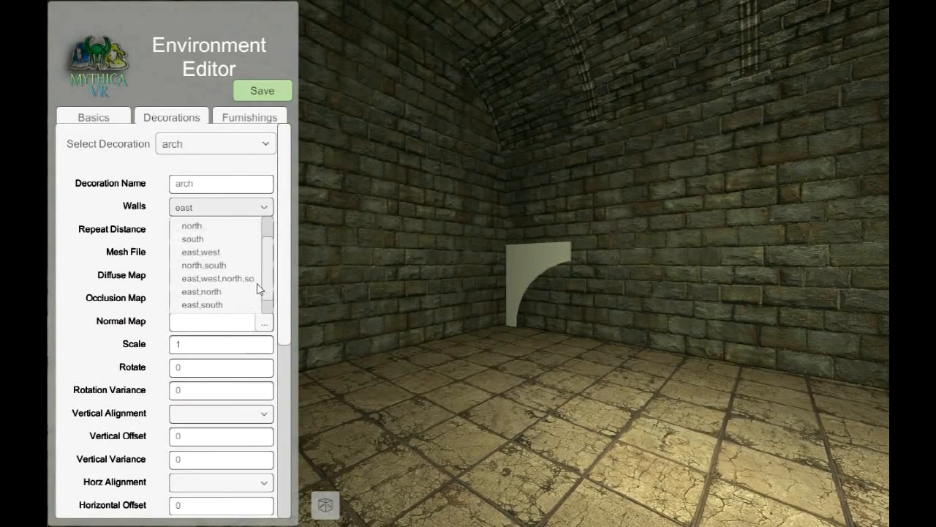
pyautogui.click(234, 278)
# Examine how the arches sit along the walls, around the doorway and in the room's corner.
pyautogui.moveTo(525, 324); pyautogui.dragTo(611, 324, button='right')
pyautogui.press('w')
pyautogui.press('s')
pyautogui.press('s')
pyautogui.press('w')
pyautogui.press('s')
pyautogui.moveTo(544, 330); pyautogui.dragTo(594, 329, button='right')
pyautogui.press('w')
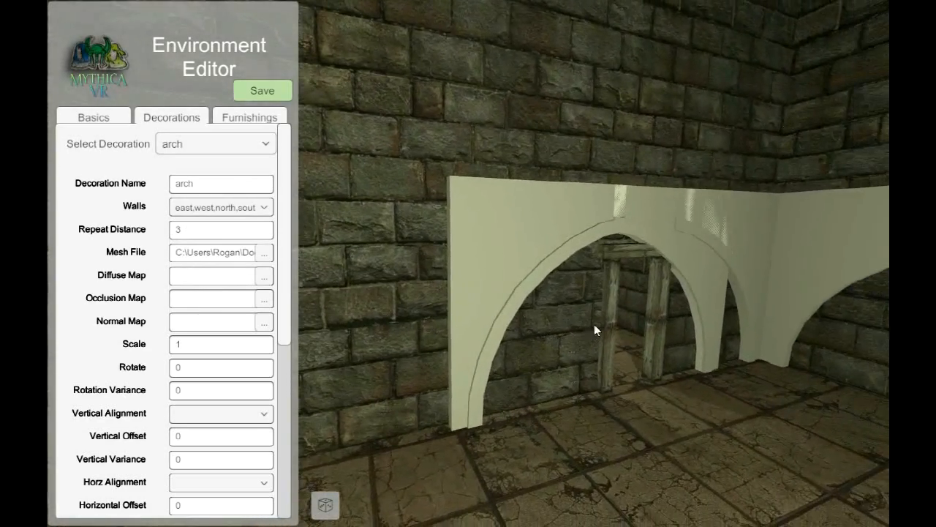
pyautogui.press('s')
pyautogui.moveTo(584, 368); pyautogui.dragTo(553, 359, button='right')
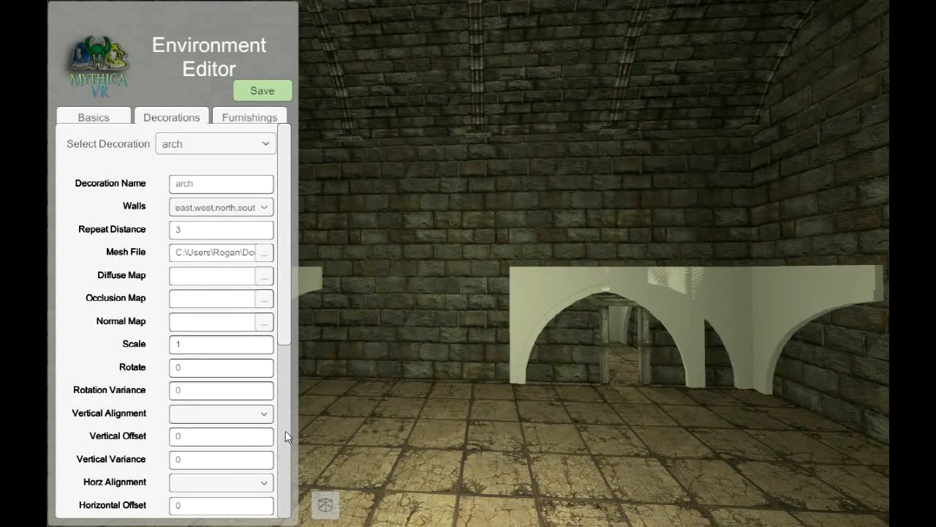
# Set the arch decoration's horizontal offset to 0.2 after trying 0.1, and inspect the arch over the doorway up close.
pyautogui.click(202, 503)
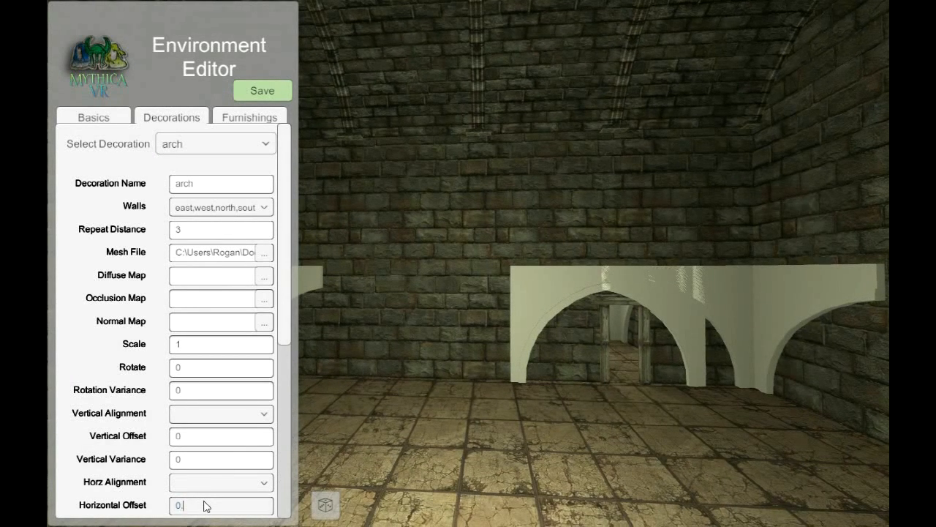
pyautogui.write('.1')
pyautogui.click(205, 506)
pyautogui.write('0')
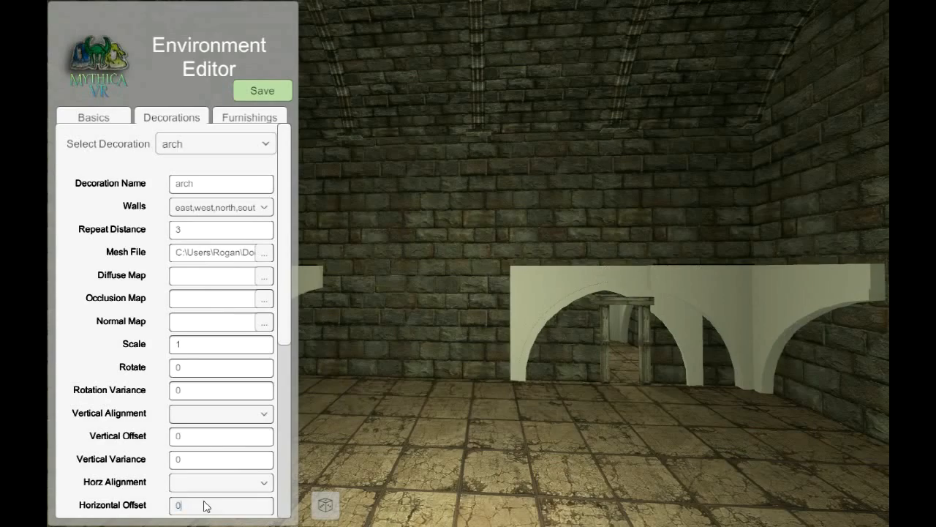
pyautogui.write('.2')
pyautogui.moveTo(428, 411); pyautogui.dragTo(313, 477, button='right')
# Generate several new rooms and examine how the arches fit near the doorways and corners.
pyautogui.click(325, 504)
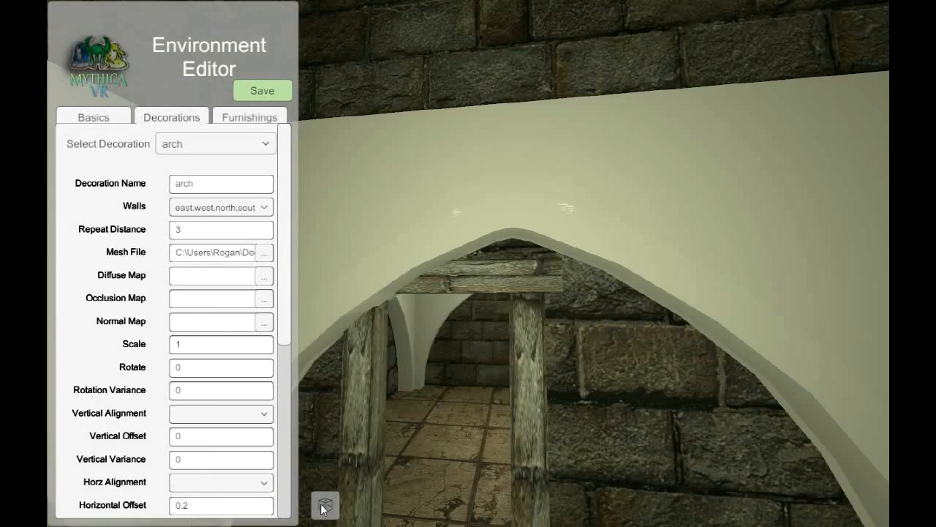
pyautogui.click(326, 504)
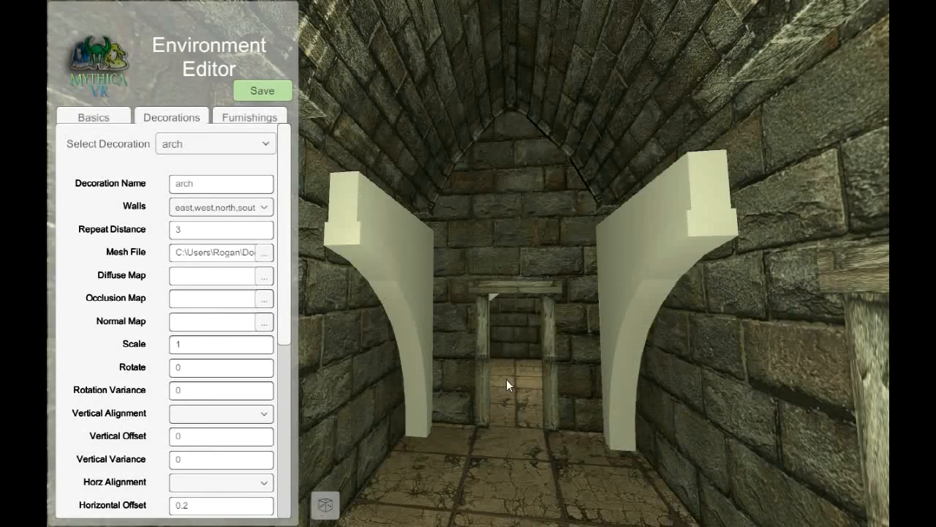
pyautogui.click(322, 508)
pyautogui.click(325, 505)
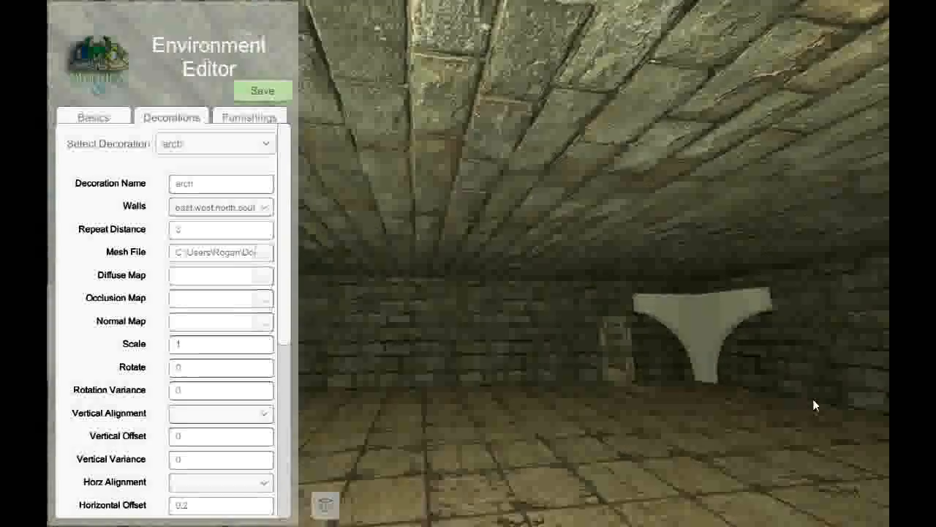
pyautogui.moveTo(813, 400); pyautogui.dragTo(443, 385, button='right')
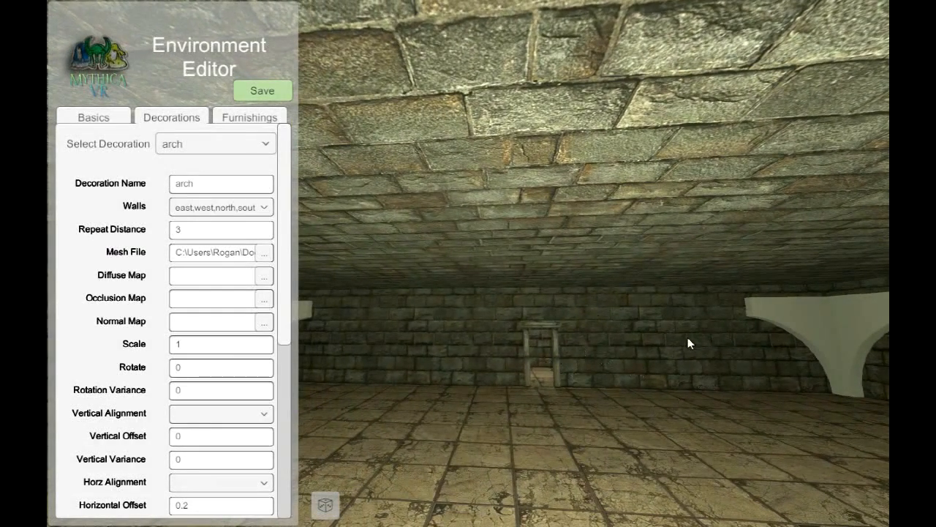
# Make the arch decoration break for doorways and check the pieces beside the door.
pyautogui.click(284, 468)
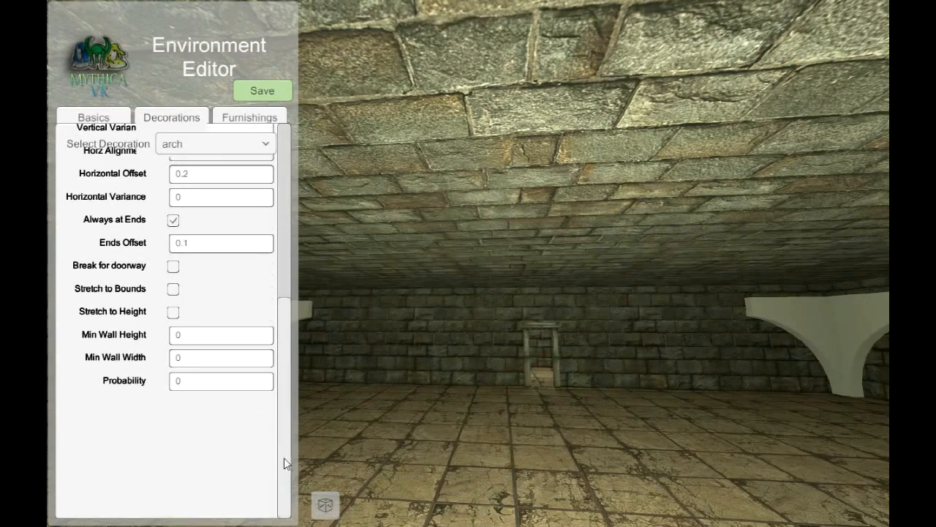
pyautogui.click(173, 267)
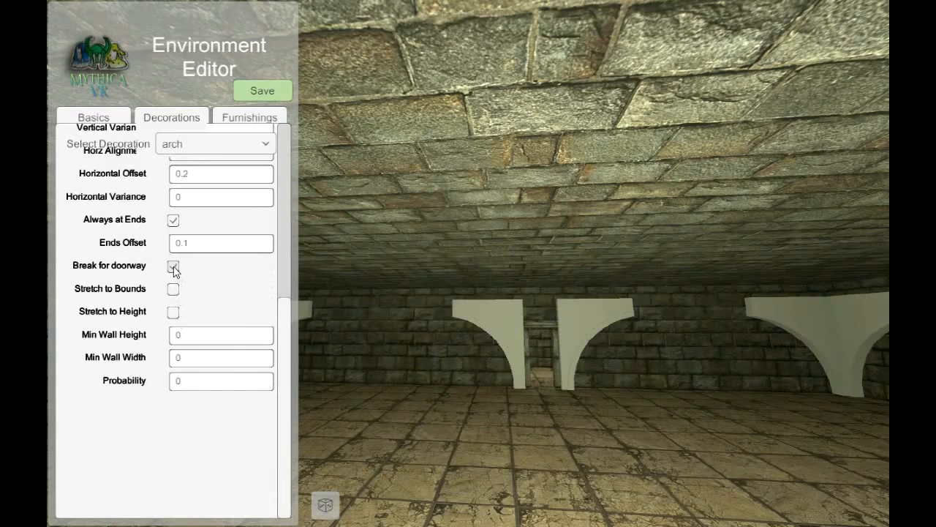
pyautogui.moveTo(561, 401)
pyautogui.mouseDown(button='right')
pyautogui.moveTo(706, 400)
pyautogui.moveTo(573, 391)
pyautogui.moveTo(434, 403)
pyautogui.moveTo(724, 399)
pyautogui.moveTo(560, 389)
pyautogui.moveTo(569, 389)
pyautogui.mouseUp(button='right')
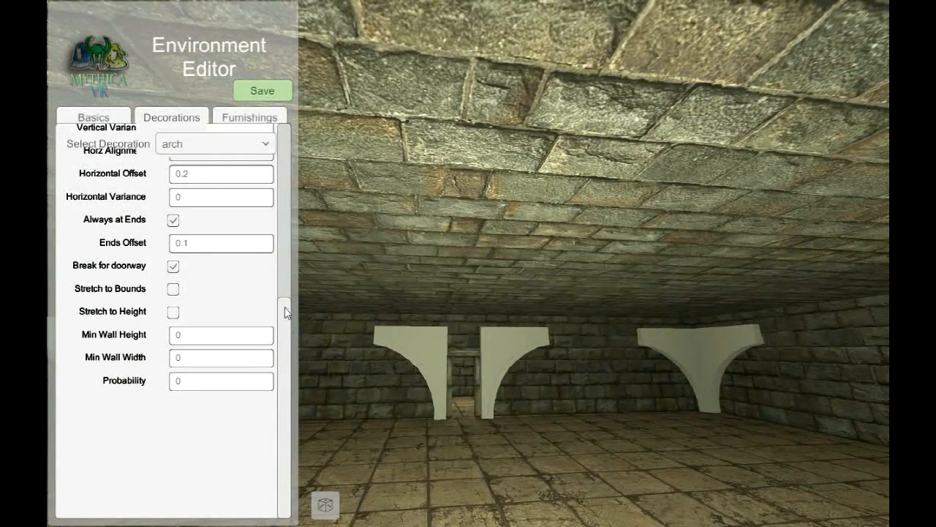
# Try to load fi_village_cathedral_hd.png as the arch decoration's diffuse map.
pyautogui.scroll(5, 288, 195)
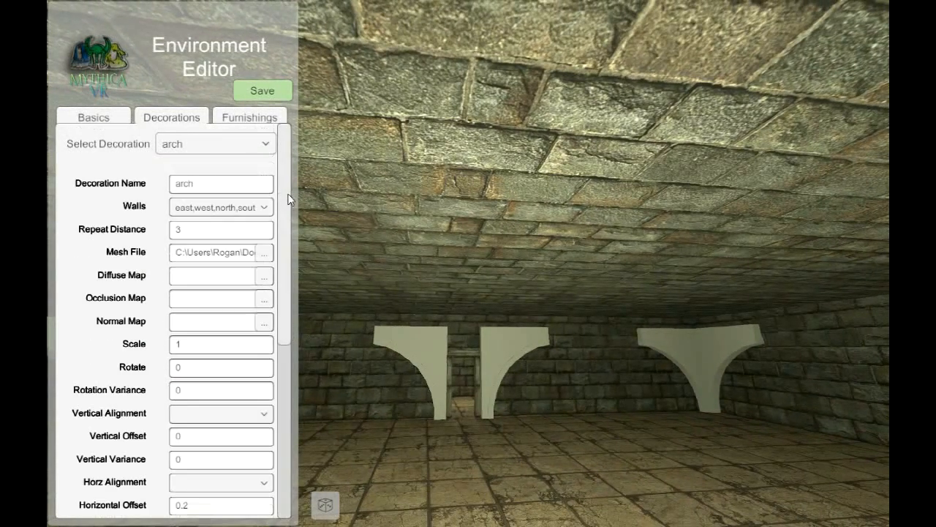
pyautogui.click(264, 277)
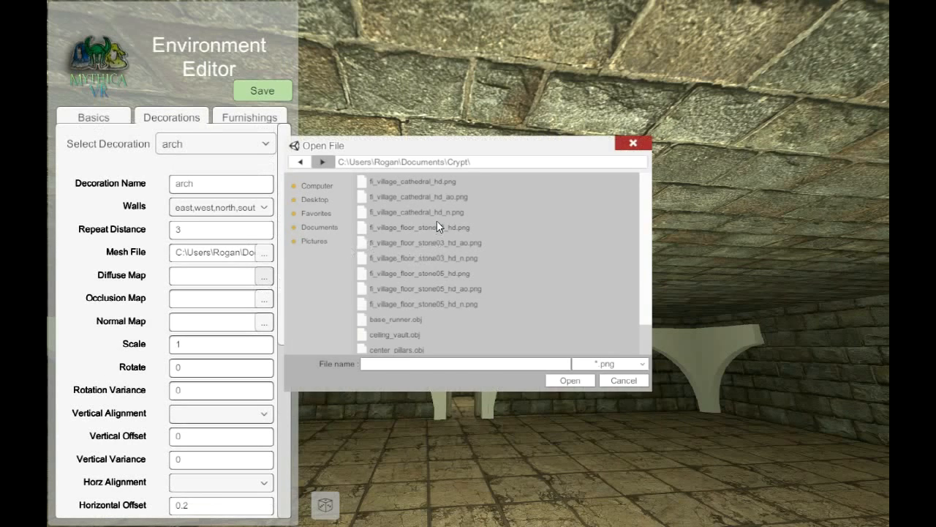
pyautogui.doubleClick(435, 183)
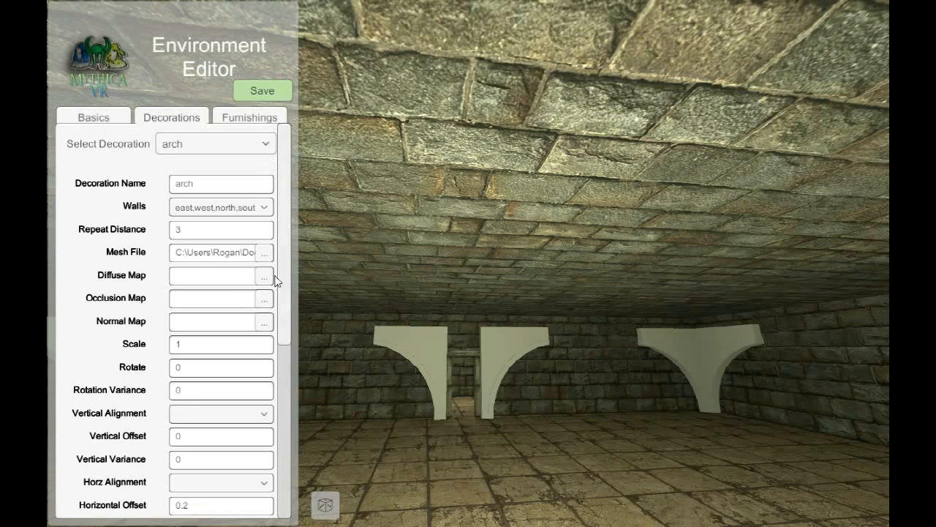
# Load wall_runner_end.obj as the arch decoration's mesh file.
pyautogui.click(264, 253)
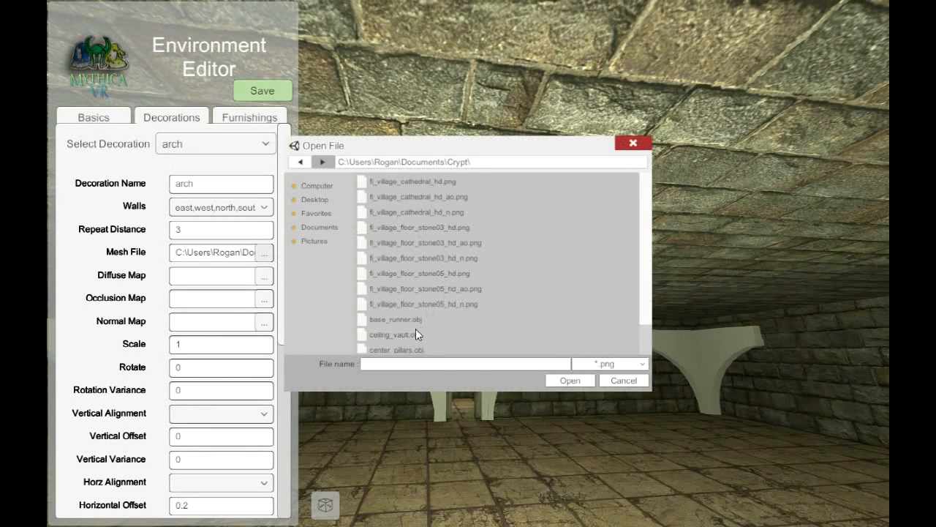
pyautogui.scroll(-3, 413, 337)
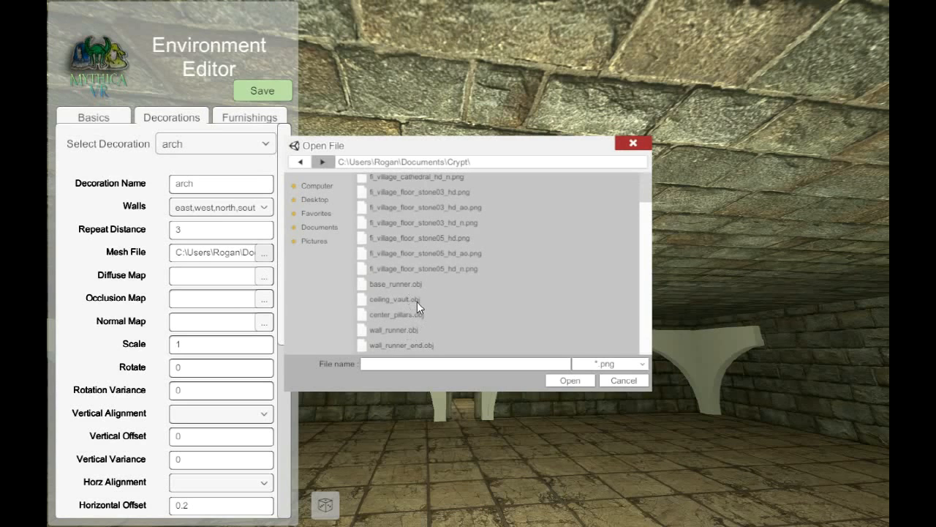
pyautogui.click(411, 345)
pyautogui.click(570, 380)
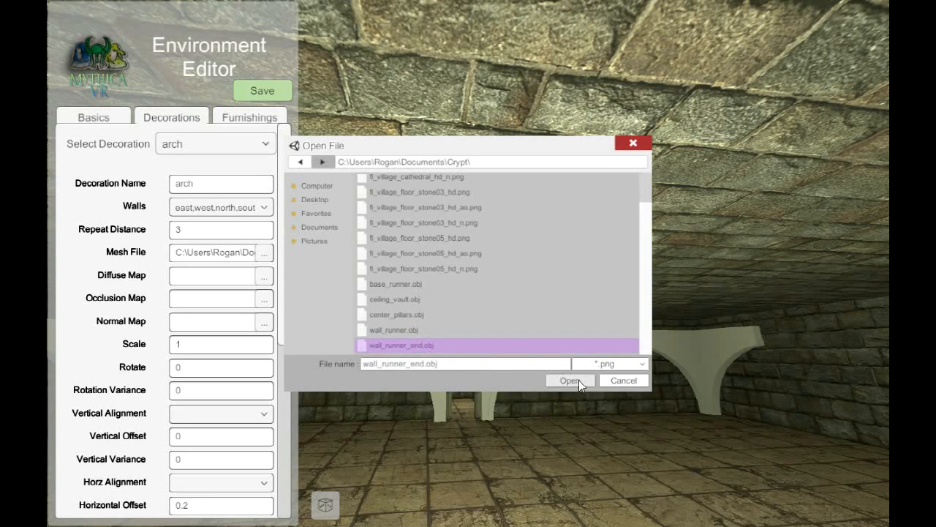
# Assign fi_village_cathedral_hd.png as the arch's diffuse map and fi_village_cathedral_hd_ao.png as its occlusion map.
pyautogui.click(264, 275)
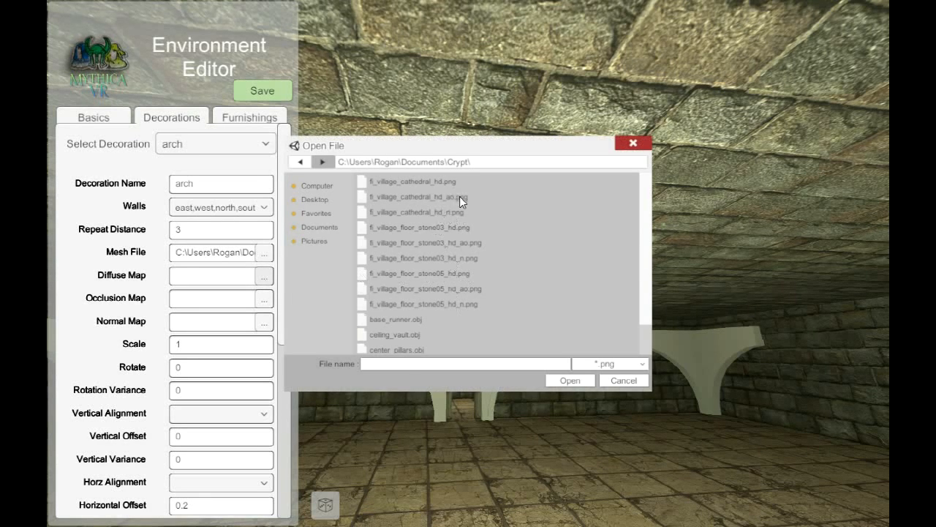
pyautogui.click(434, 182)
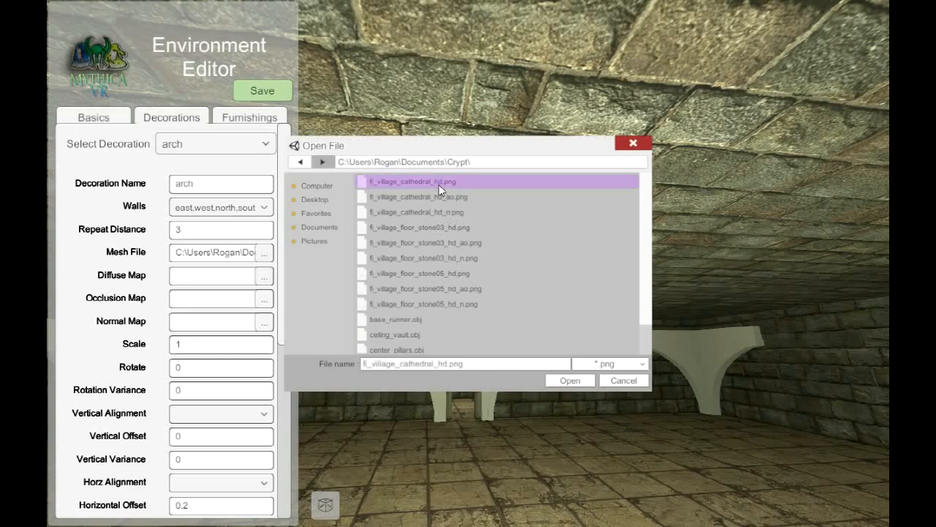
pyautogui.click(579, 380)
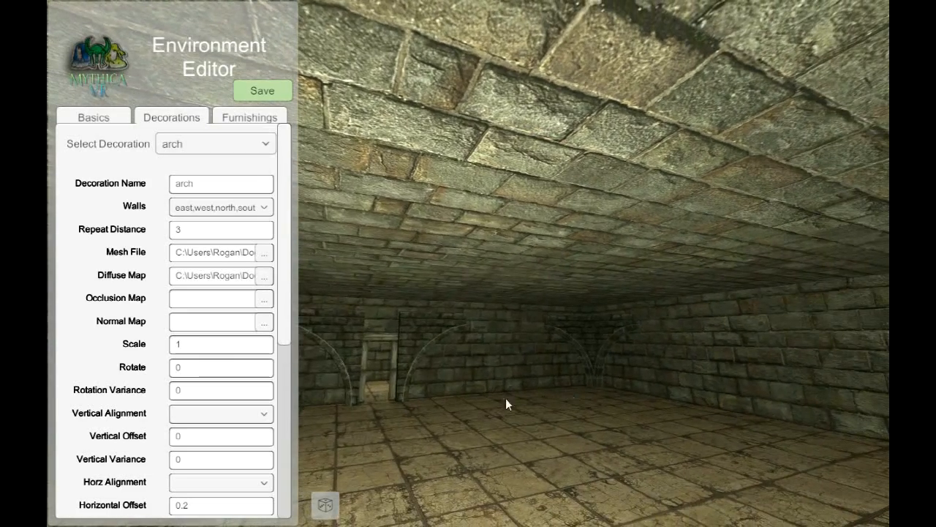
pyautogui.click(263, 300)
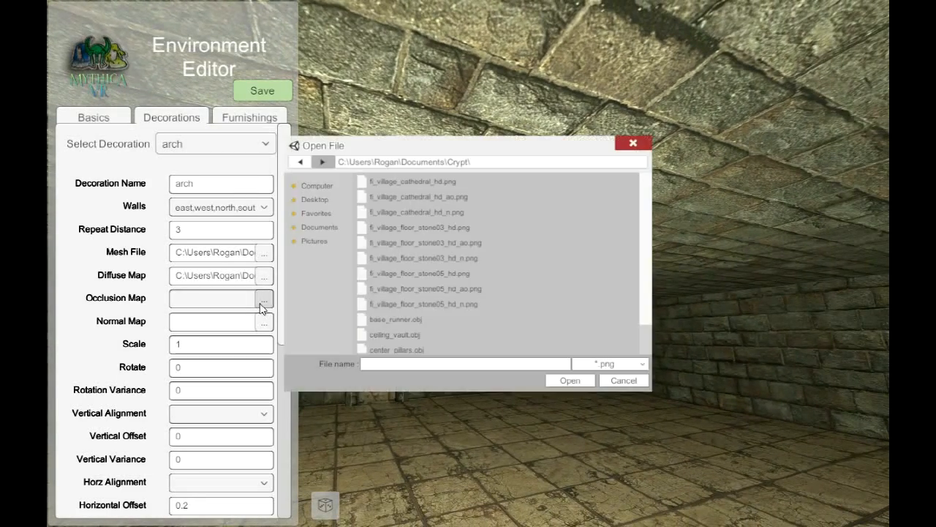
pyautogui.click(449, 198)
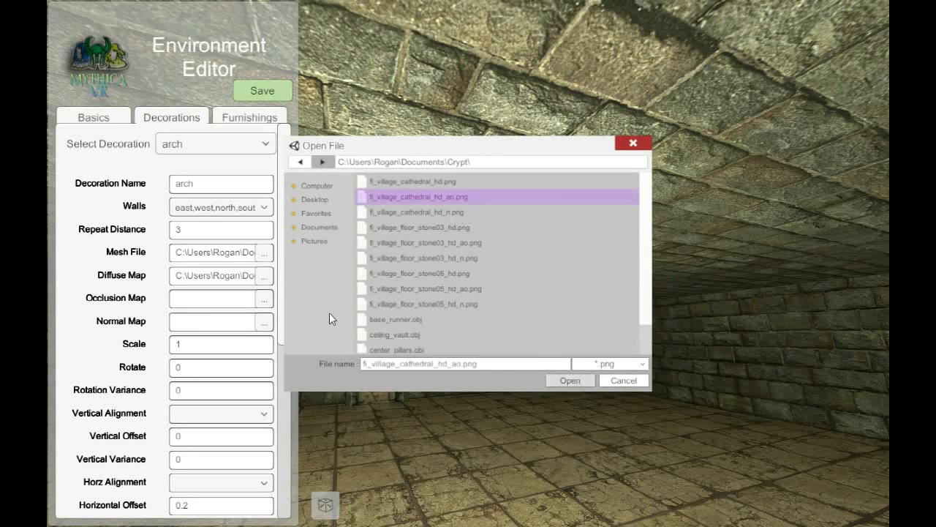
pyautogui.press('Return')
# Assign fi_village_cathedral_hd_n.png as the arch's normal map and inspect the textured arches around the room.
pyautogui.click(264, 322)
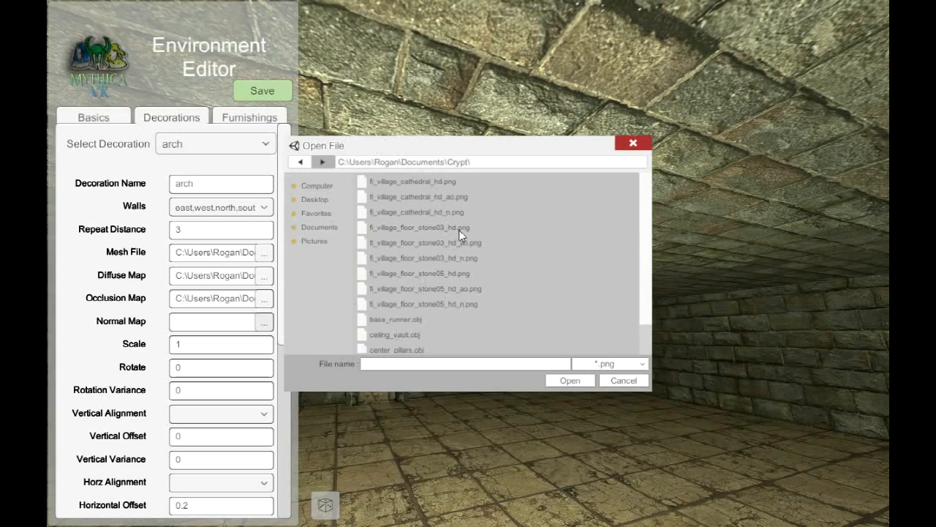
pyautogui.click(441, 213)
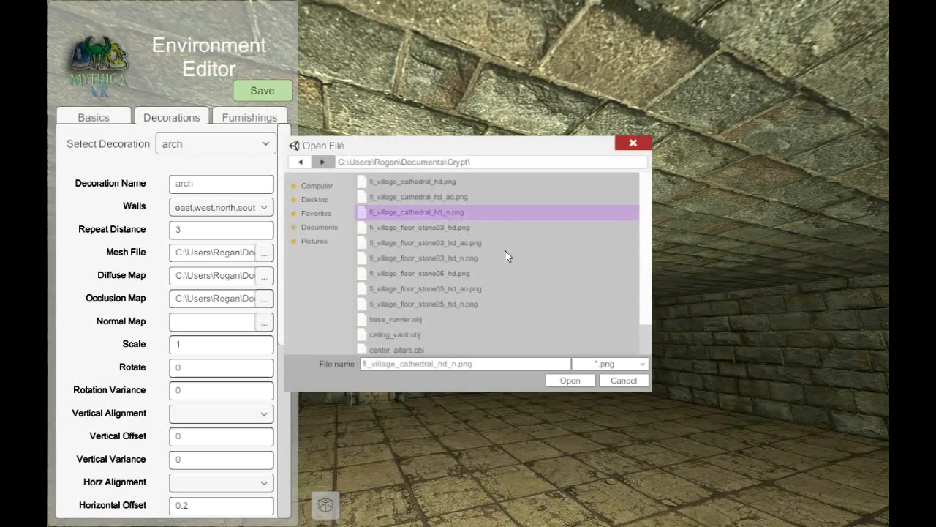
pyautogui.click(569, 380)
pyautogui.moveTo(536, 365); pyautogui.dragTo(228, 344, button='right')
pyautogui.scroll(3, 577, 409)
pyautogui.moveTo(583, 393); pyautogui.dragTo(468, 329, button='right')
pyautogui.press('w')
pyautogui.press('s')
pyautogui.moveTo(551, 387); pyautogui.dragTo(502, 361, button='right')
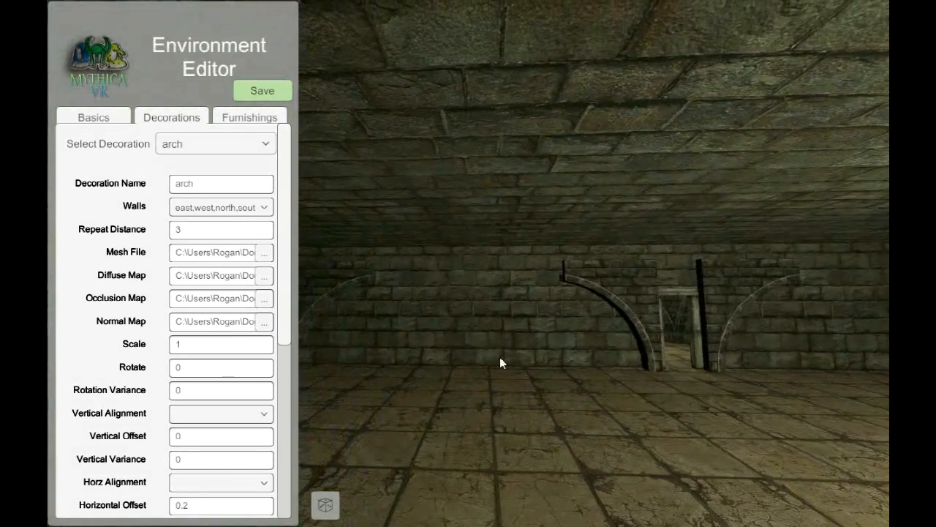
# Add a new decoration that uses wall_runner.obj as its mesh file.
pyautogui.click(248, 143)
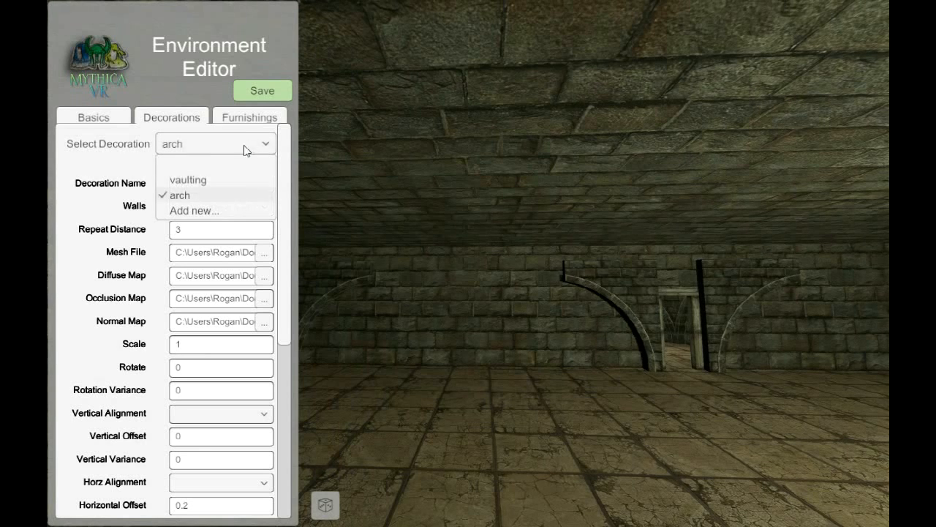
pyautogui.click(211, 209)
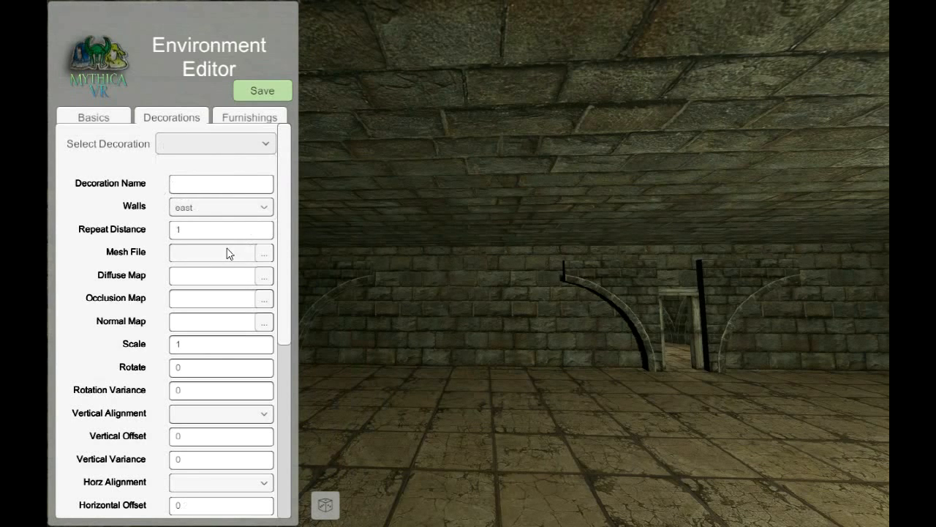
pyautogui.click(264, 254)
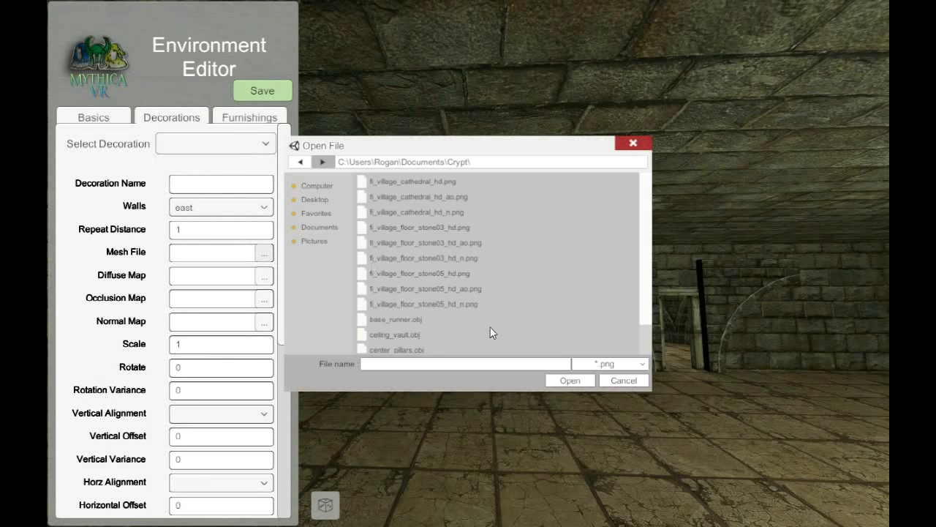
pyautogui.click(646, 331)
pyautogui.click(409, 335)
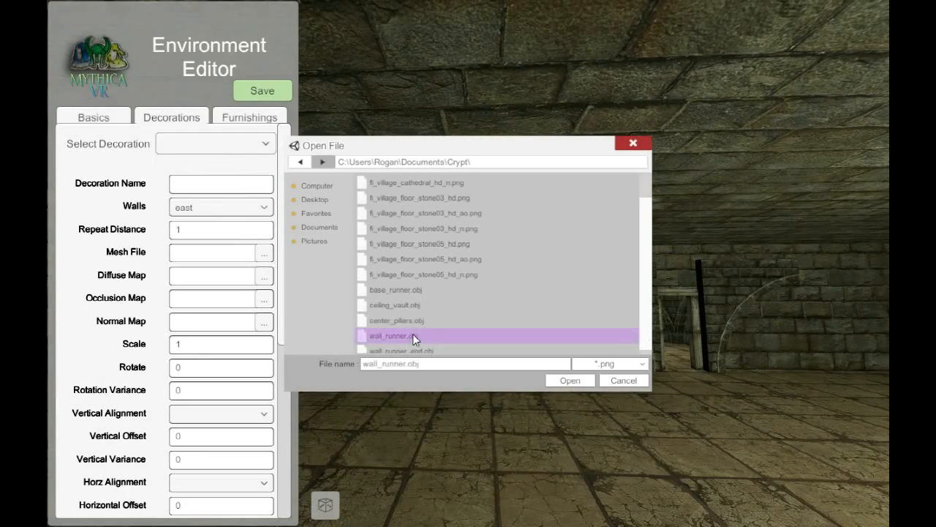
pyautogui.click(570, 380)
pyautogui.moveTo(500, 348); pyautogui.dragTo(399, 289)
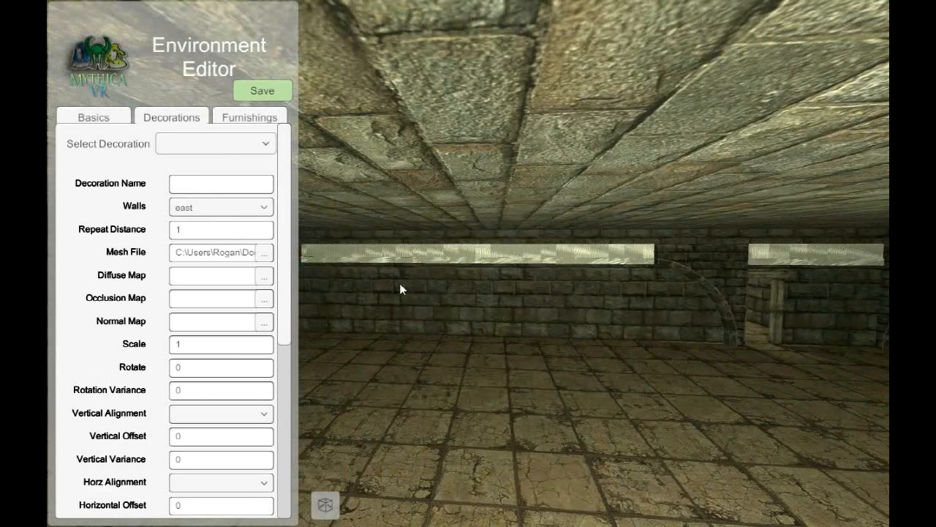
# Apply the new wall runner decoration to the east, west, north and south walls and set its repeat distance to 3.
pyautogui.click(249, 208)
pyautogui.scroll(-2, 268, 287)
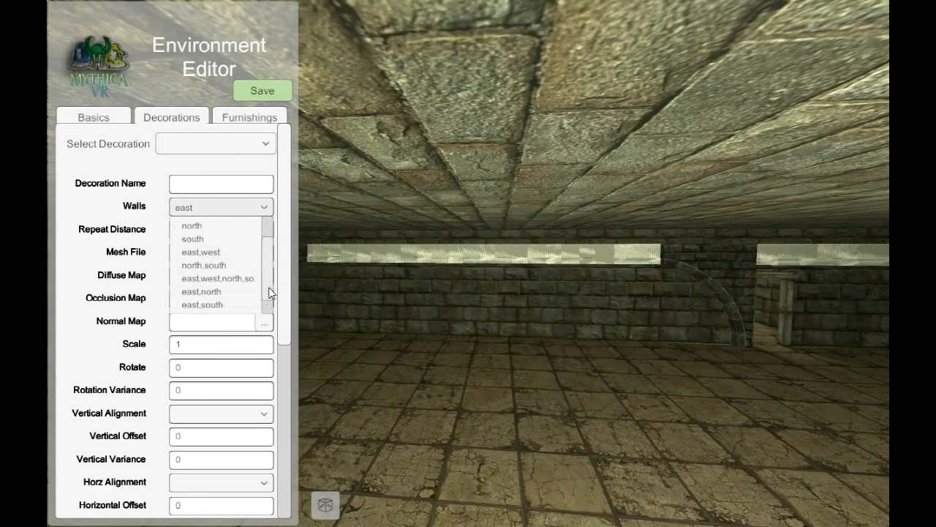
pyautogui.click(244, 279)
pyautogui.moveTo(429, 308); pyautogui.dragTo(366, 310)
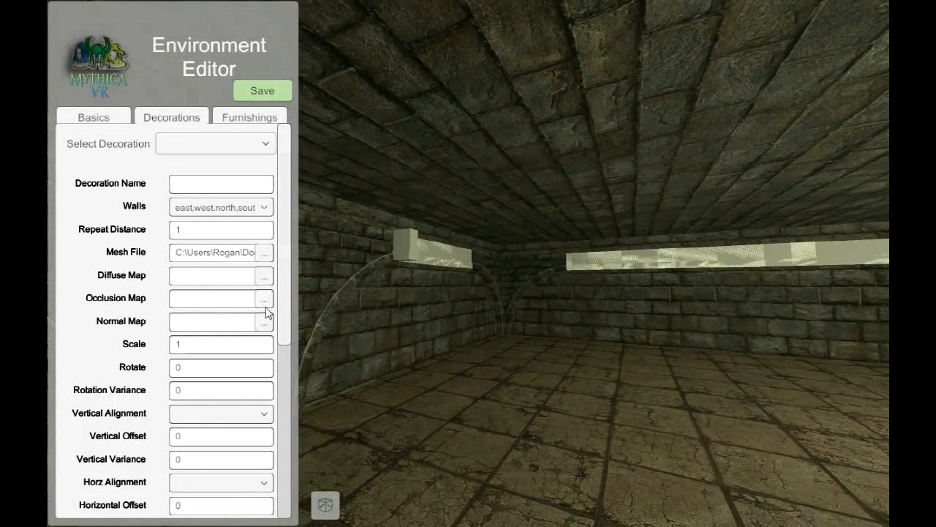
pyautogui.click(203, 229)
pyautogui.write('3')
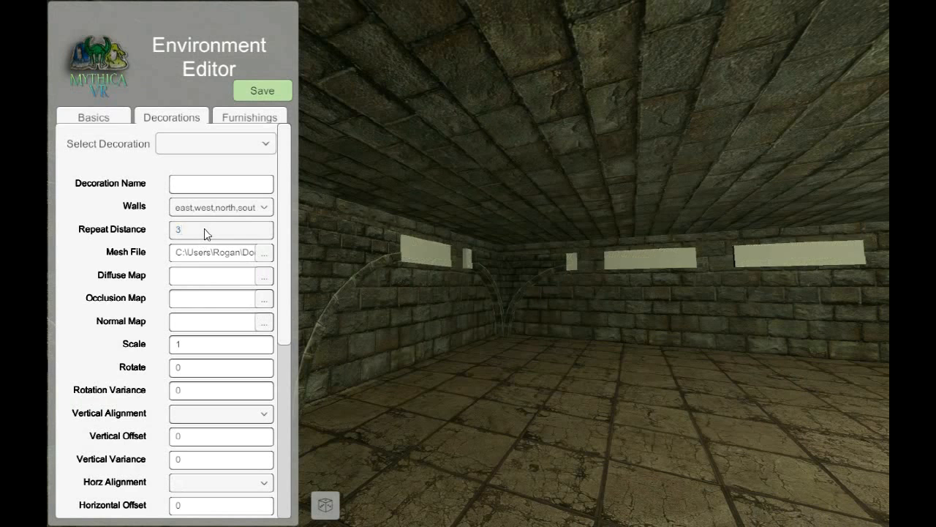
# Try a repeat distance of 1 and an ends offset of 1 for the wall runner.
pyautogui.click(234, 237)
pyautogui.write('1')
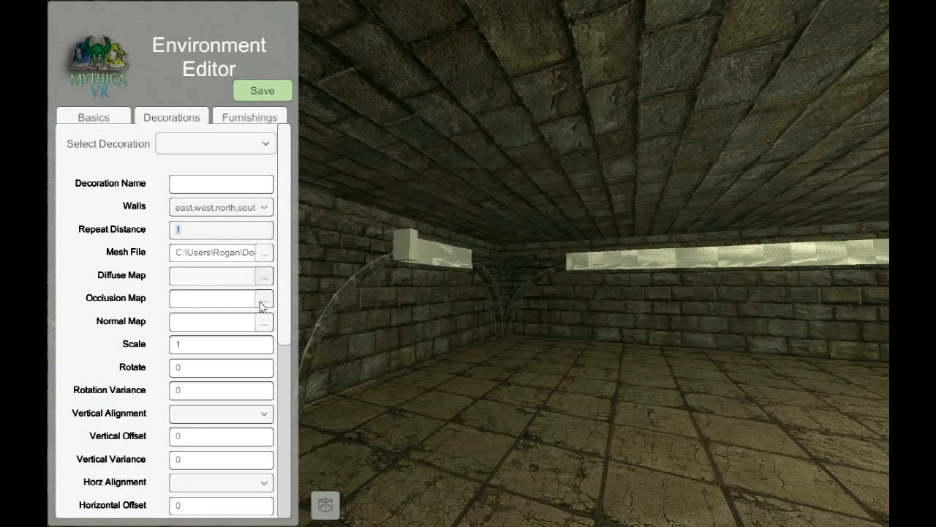
pyautogui.click(282, 375)
pyautogui.click(180, 394)
pyautogui.click(196, 395)
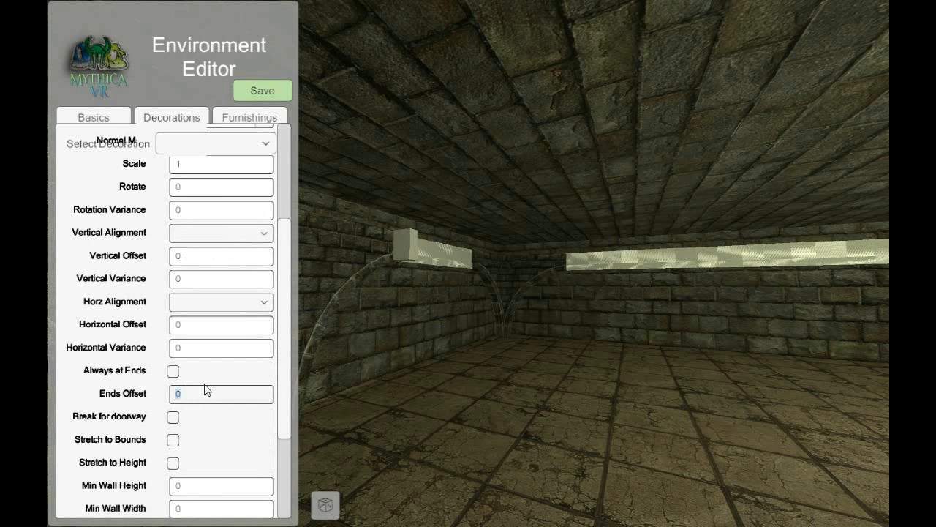
pyautogui.write('1')
pyautogui.click(573, 294)
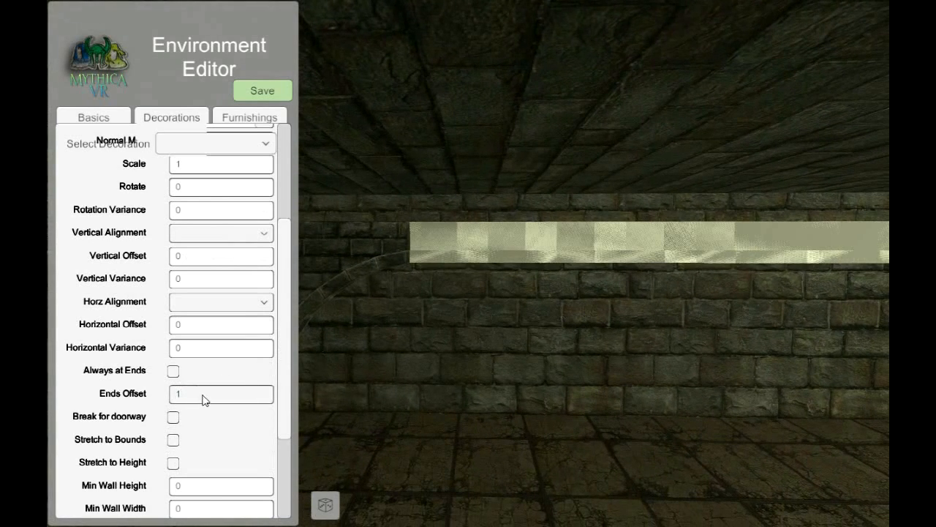
# Try ends offsets of 2, 3, 4, 3.5 and 3.3 for the wall runner.
pyautogui.click(204, 397)
pyautogui.write('2')
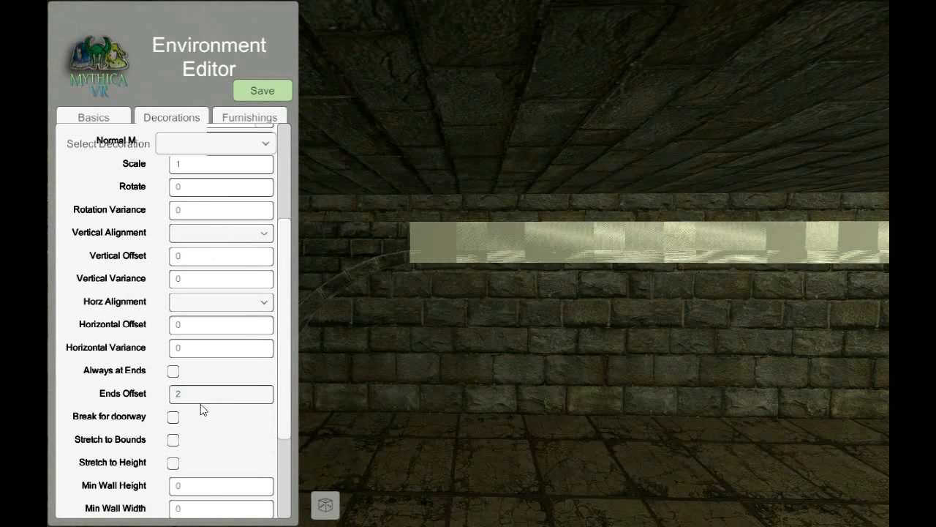
pyautogui.click(210, 393)
pyautogui.write('3')
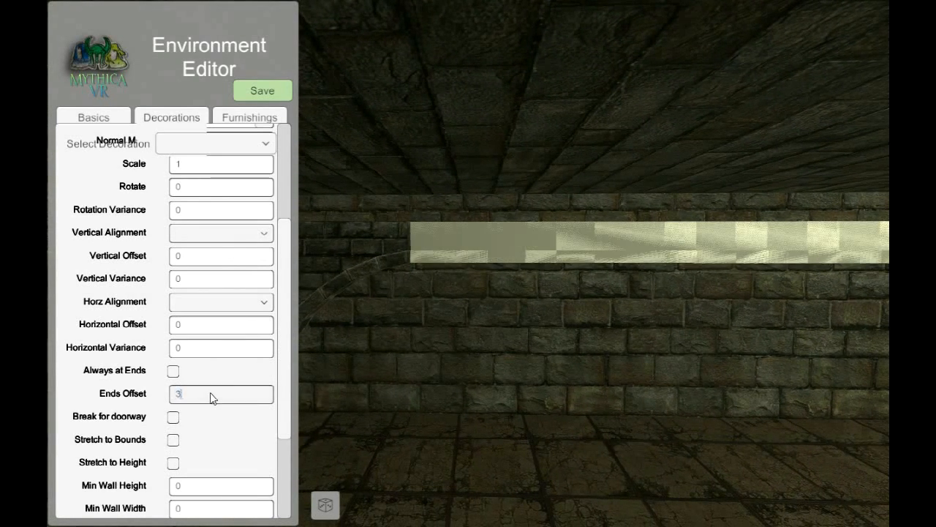
pyautogui.click(212, 395)
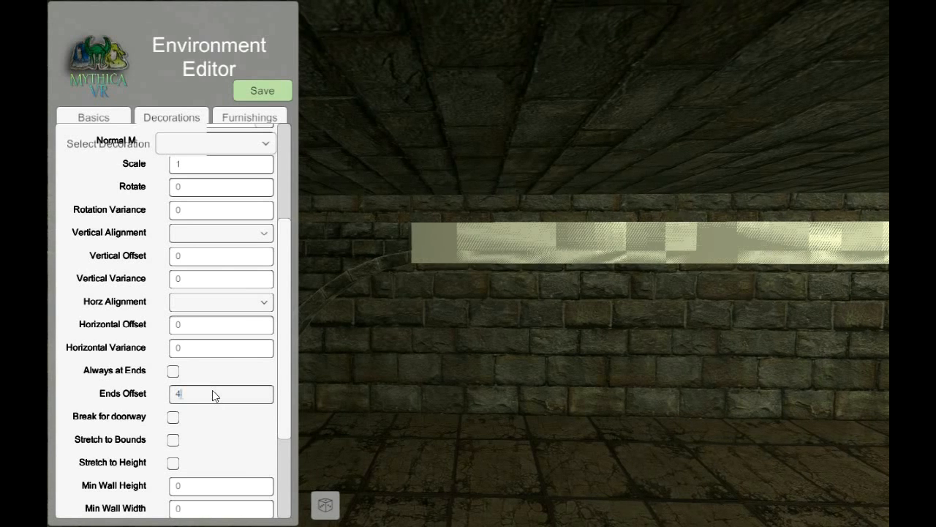
pyautogui.click(194, 395)
pyautogui.write('3.5')
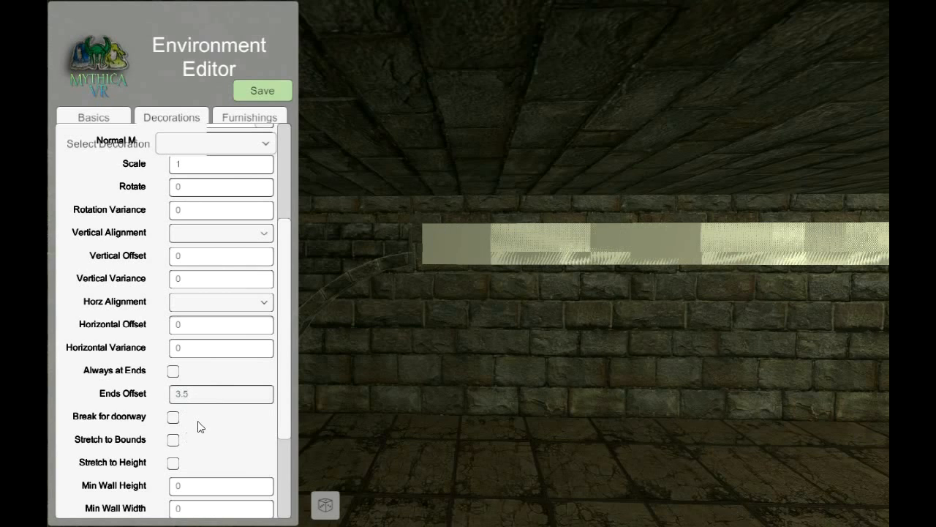
pyautogui.click(193, 395)
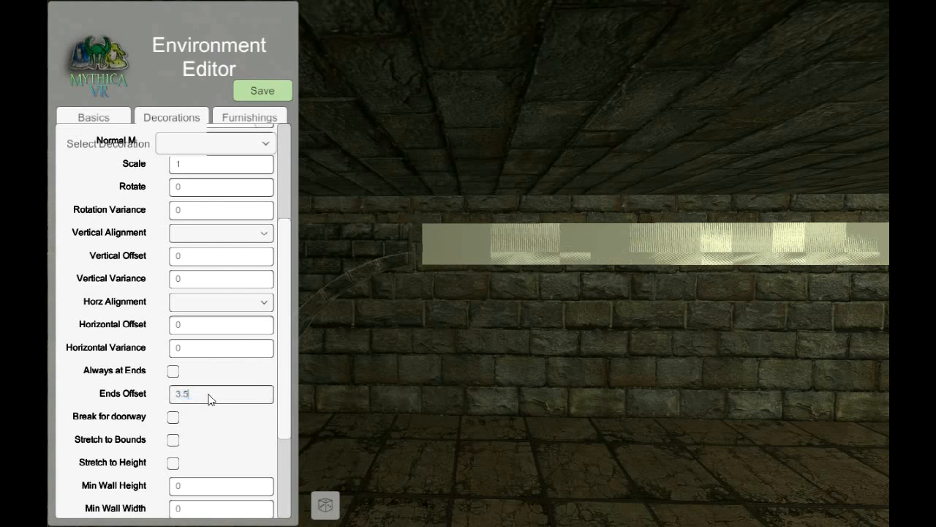
pyautogui.write('3')
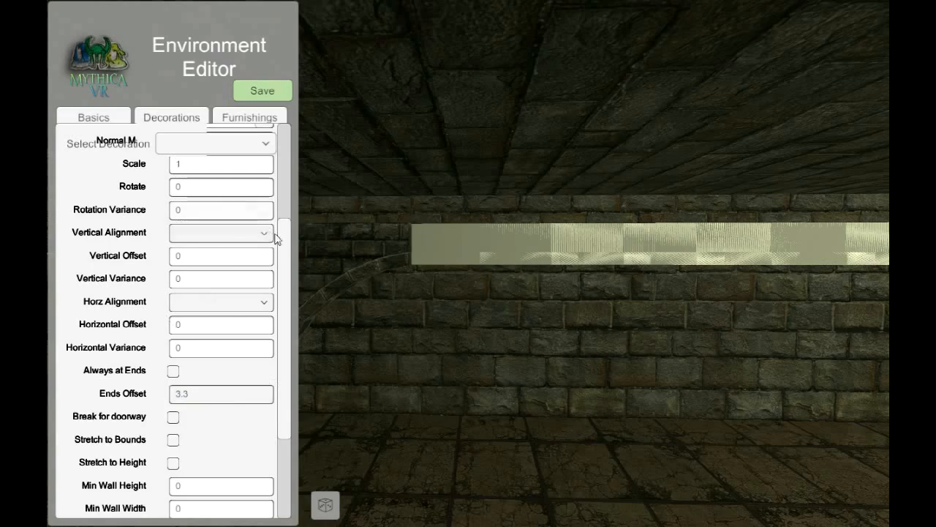
# Try a repeat distance of 2 for the wall runner, and set it to 3.
pyautogui.moveTo(285, 242); pyautogui.dragTo(277, 166)
pyautogui.moveTo(464, 402); pyautogui.dragTo(466, 449)
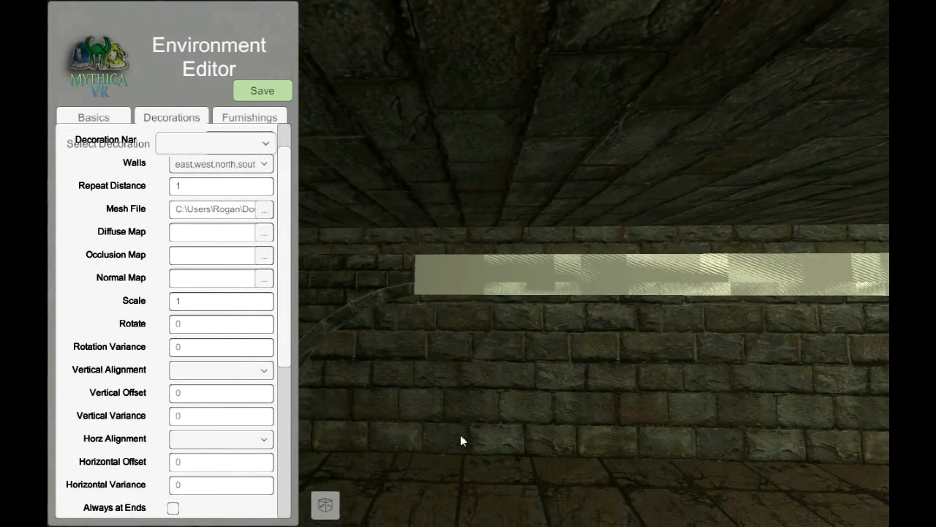
pyautogui.click(194, 186)
pyautogui.write('2')
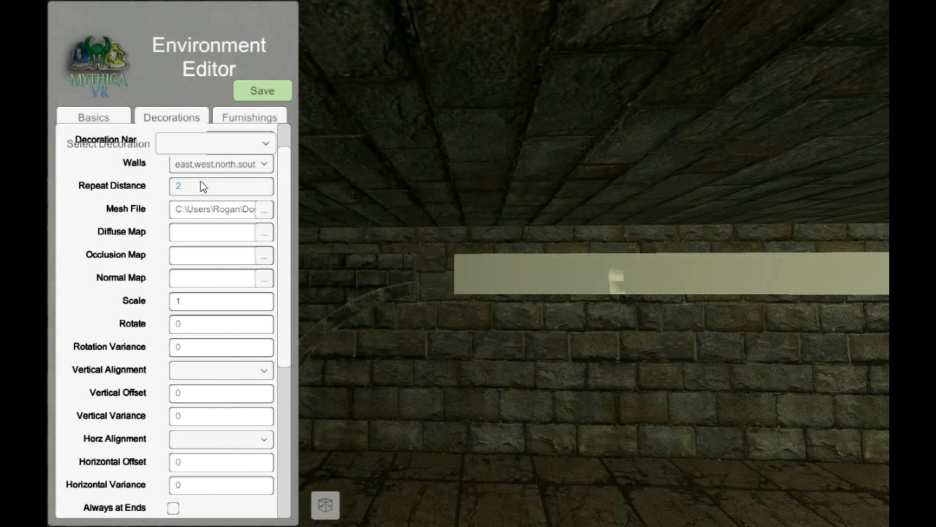
pyautogui.click(208, 188)
pyautogui.write('3')
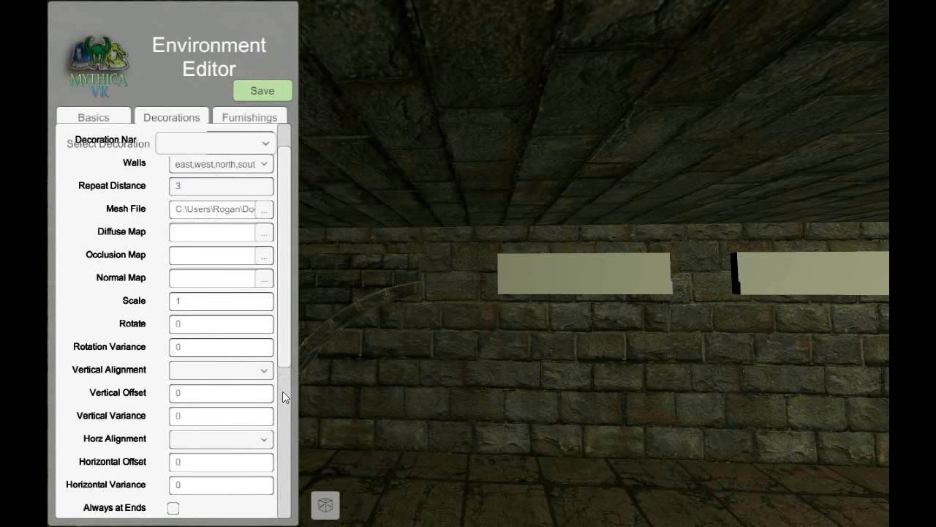
# Enable Stretch to Bounds for the wall runner, try an ends offset of 3, and set it to 2.
pyautogui.scroll(-5, 283, 392)
pyautogui.click(173, 397)
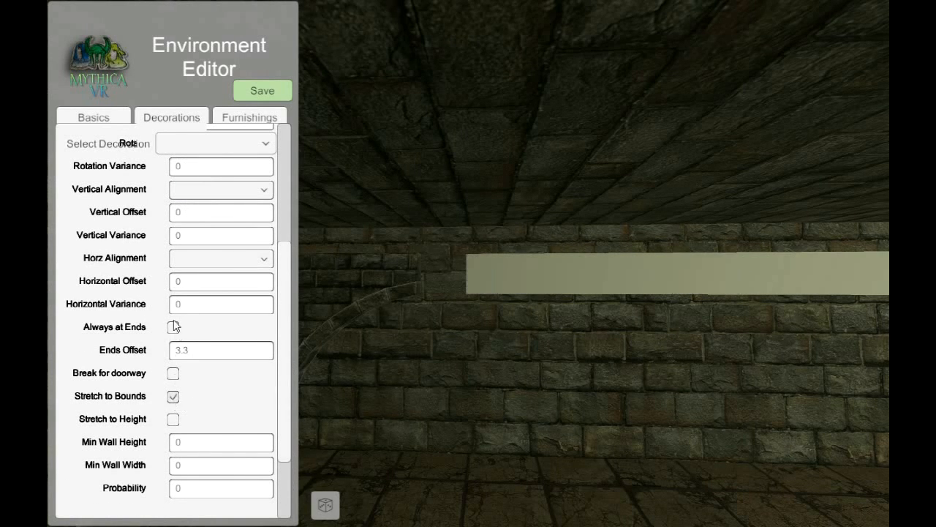
pyautogui.click(211, 349)
pyautogui.write('3')
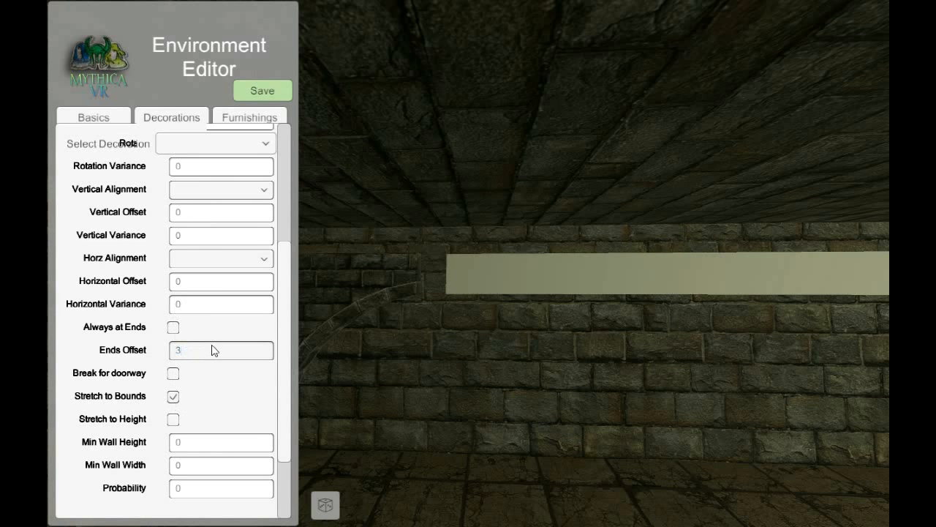
pyautogui.write('2')
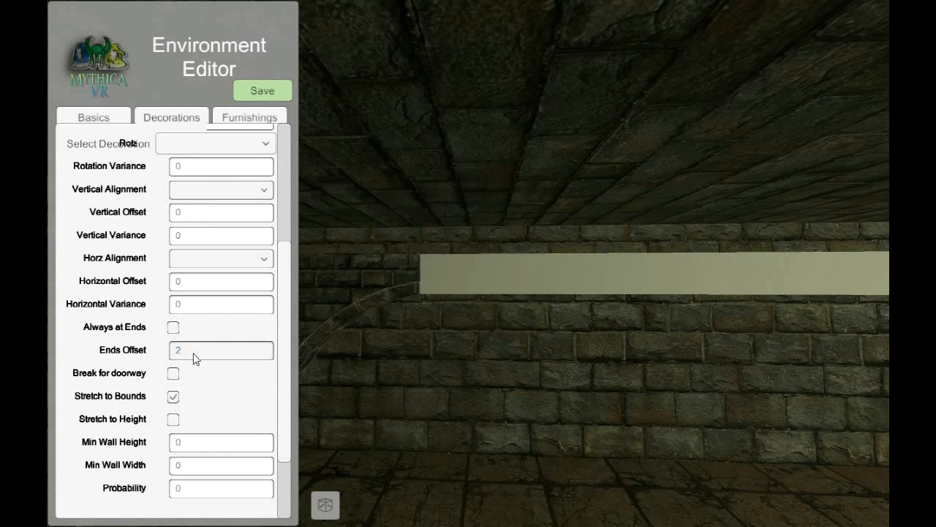
# Move close to the runner's end beside the arch and try horizontal offsets of 1 and 0.1.
pyautogui.moveTo(408, 306); pyautogui.dragTo(358, 316, button='right')
pyautogui.press('w')
pyautogui.press('d')
pyautogui.press('s')
pyautogui.press('w')
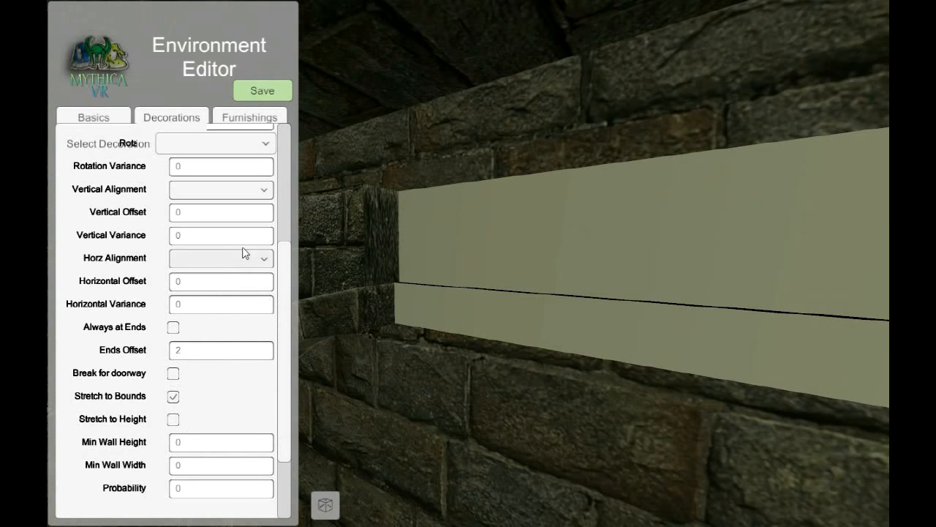
pyautogui.click(213, 283)
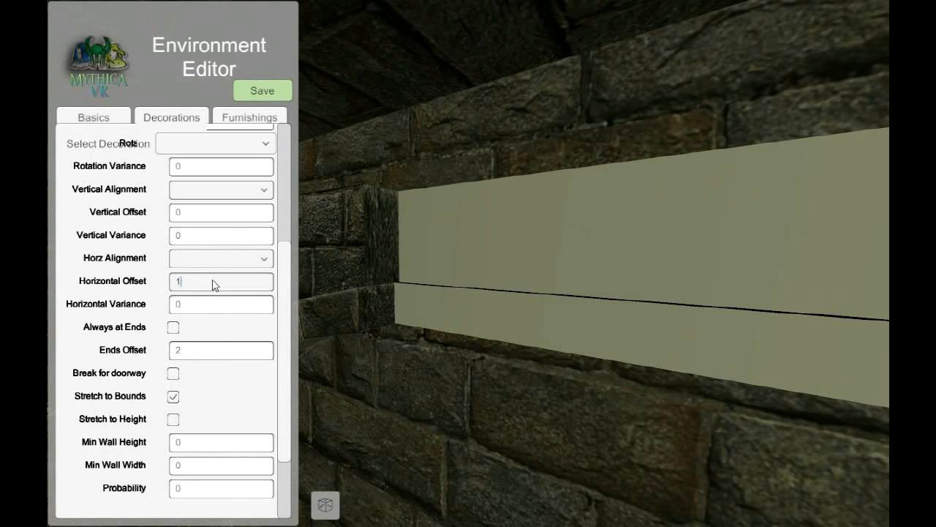
pyautogui.press('Return')
pyautogui.click(220, 275)
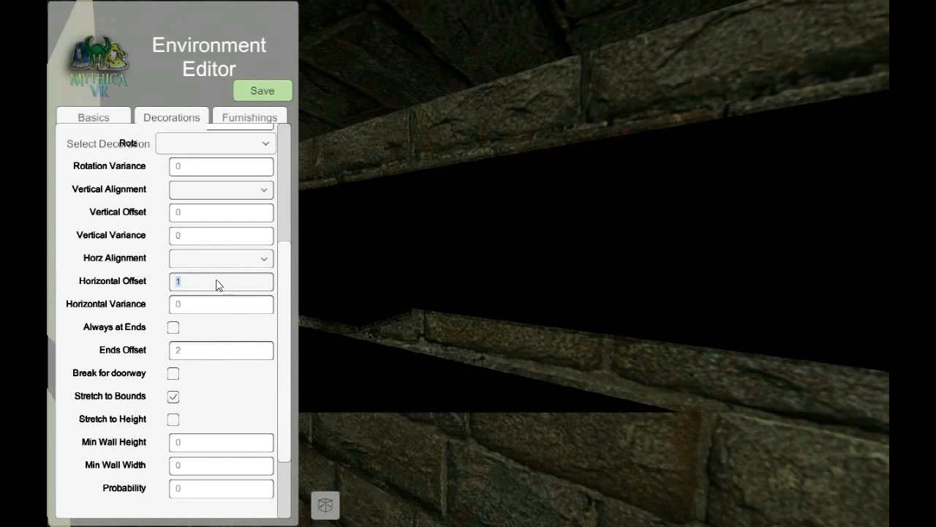
pyautogui.press('Return')
# Fine-tune the wall runner's horizontal offset through 0.2, 0.15 and 0.155 to a final 0.17.
pyautogui.click(223, 287)
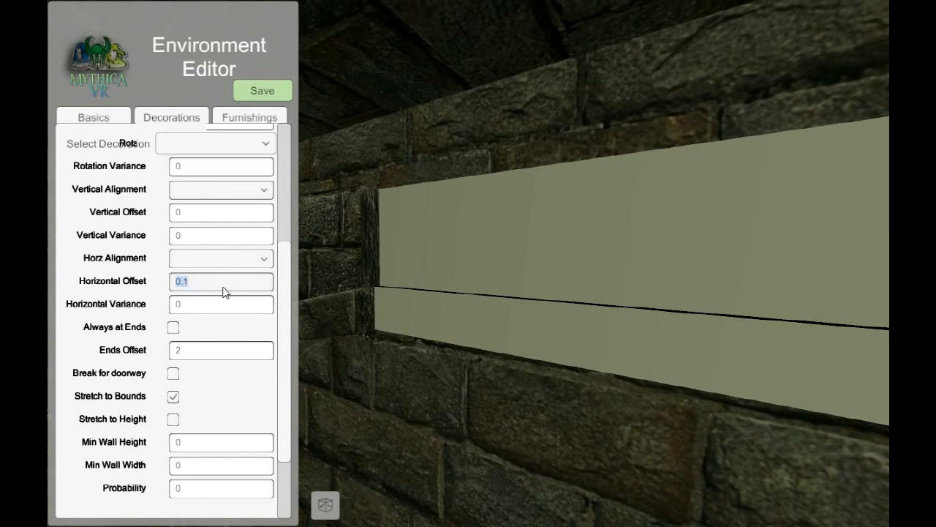
pyautogui.write('0.2')
pyautogui.press('Return')
pyautogui.click(228, 288)
pyautogui.write('0.15')
pyautogui.press('Return')
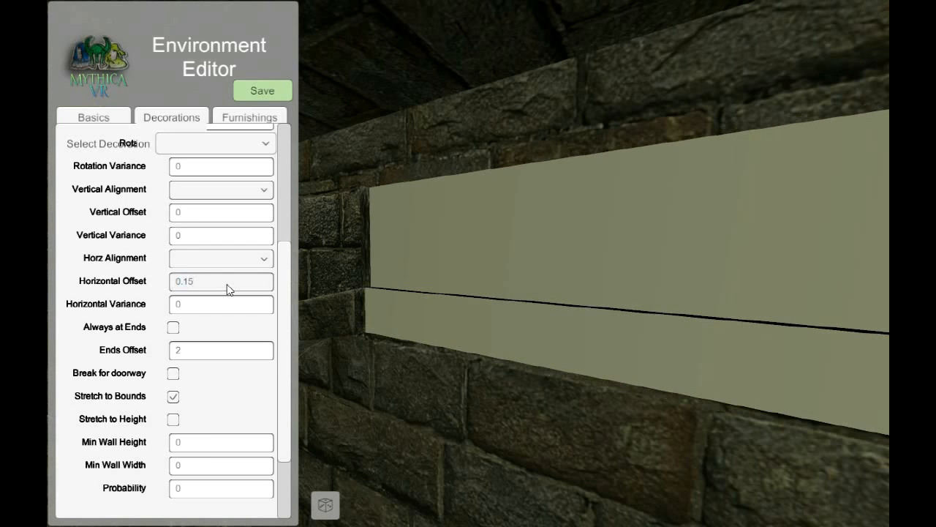
pyautogui.click(224, 286)
pyautogui.write('0.155')
pyautogui.press('Return')
pyautogui.click(234, 287)
pyautogui.click(235, 286)
pyautogui.press('Return')
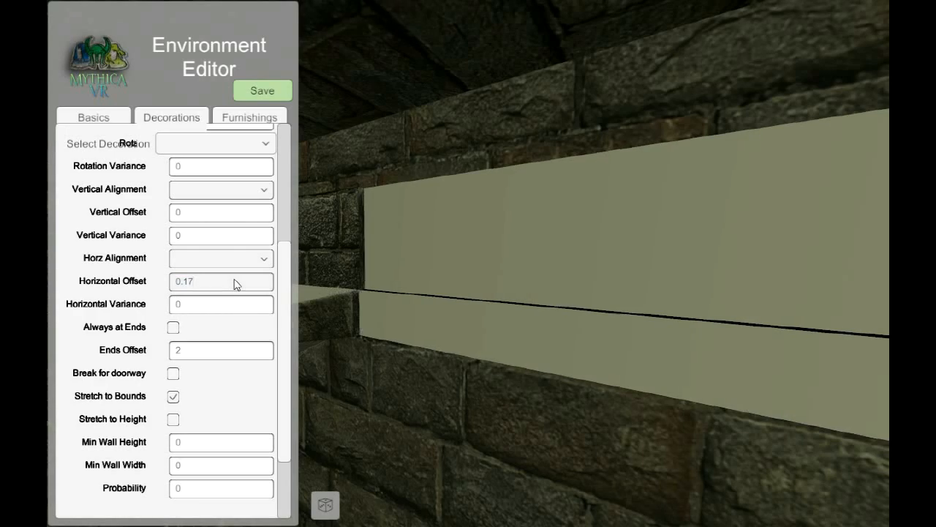
# Try an ends offset of 2.5 for the wall runner, and set it to 2.6.
pyautogui.moveTo(380, 294); pyautogui.dragTo(430, 305, button='right')
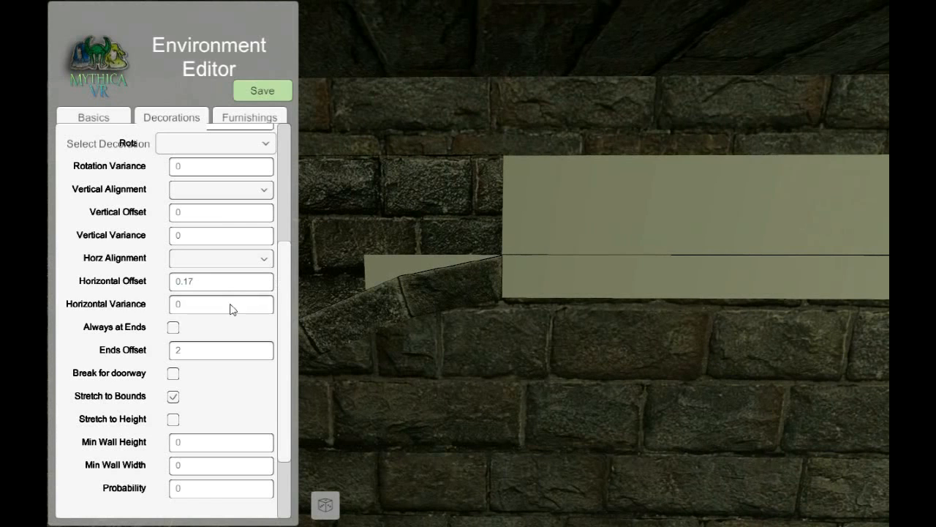
pyautogui.click(216, 351)
pyautogui.write('2.5')
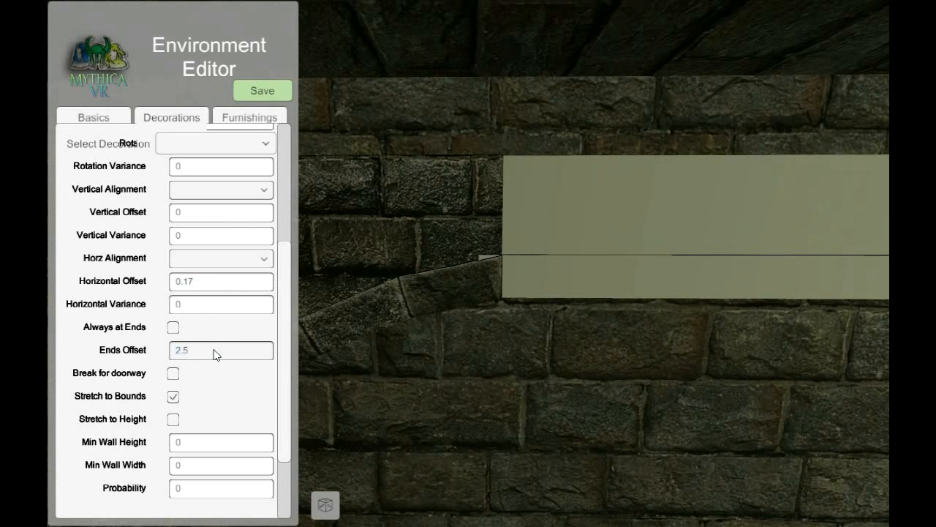
pyautogui.click(220, 352)
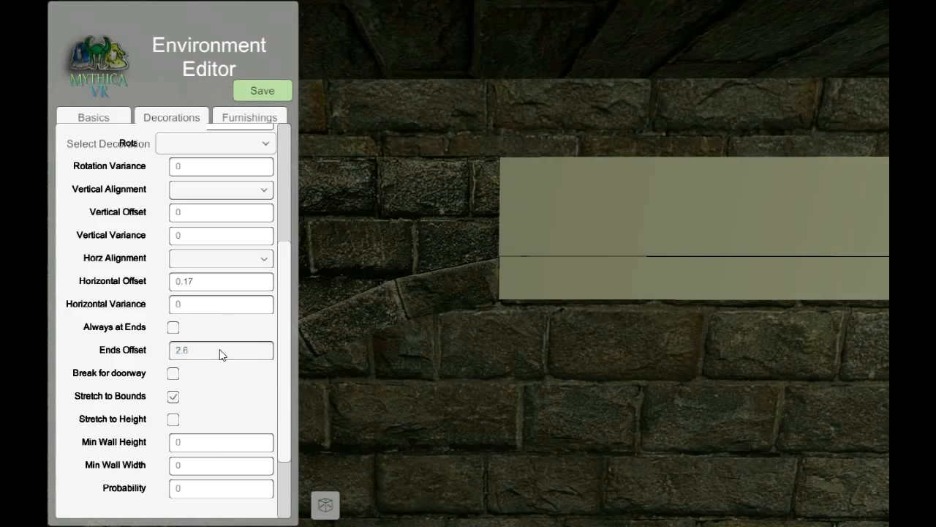
# Enable Break for doorway on the wall runner and check the runners around the room.
pyautogui.moveTo(594, 307); pyautogui.dragTo(545, 278, button='right')
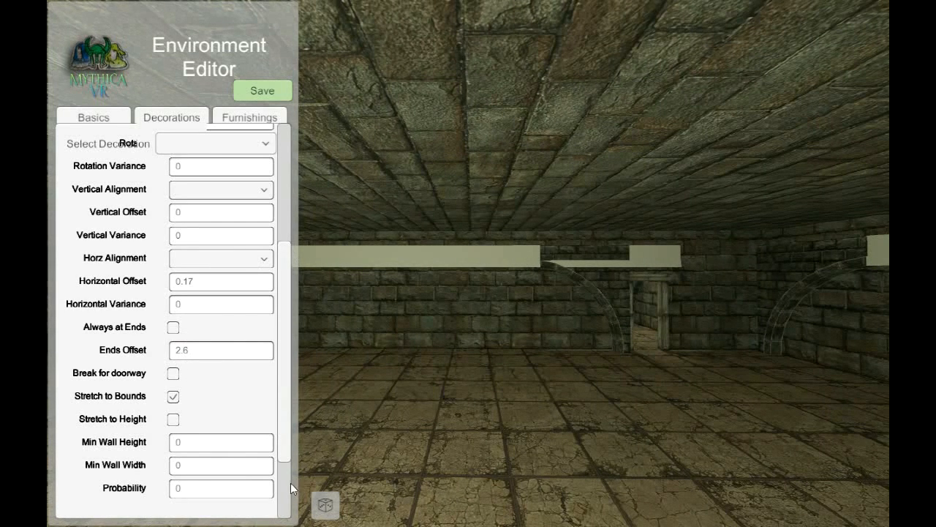
pyautogui.scroll(-3, 291, 482)
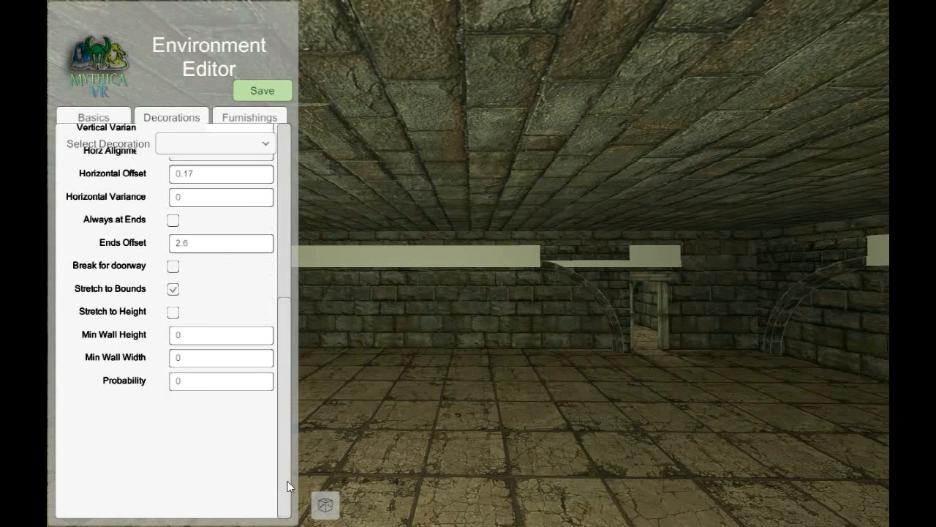
pyautogui.click(174, 267)
pyautogui.moveTo(610, 320); pyautogui.dragTo(545, 319, button='right')
# Assign fi_village_cathedral_hd.png as the wall runner's diffuse map and fi_village_cathedral_hd_ao.png as its occlusion map.
pyautogui.click(285, 191)
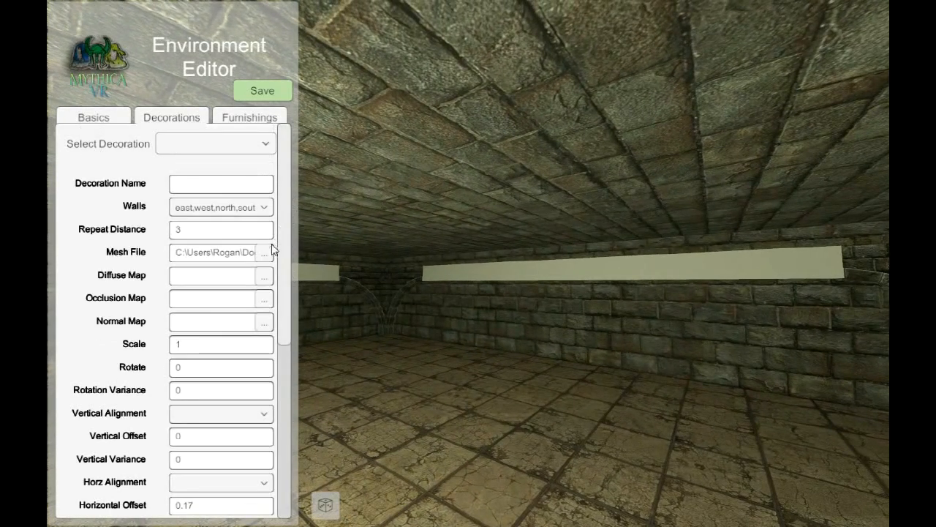
pyautogui.click(263, 277)
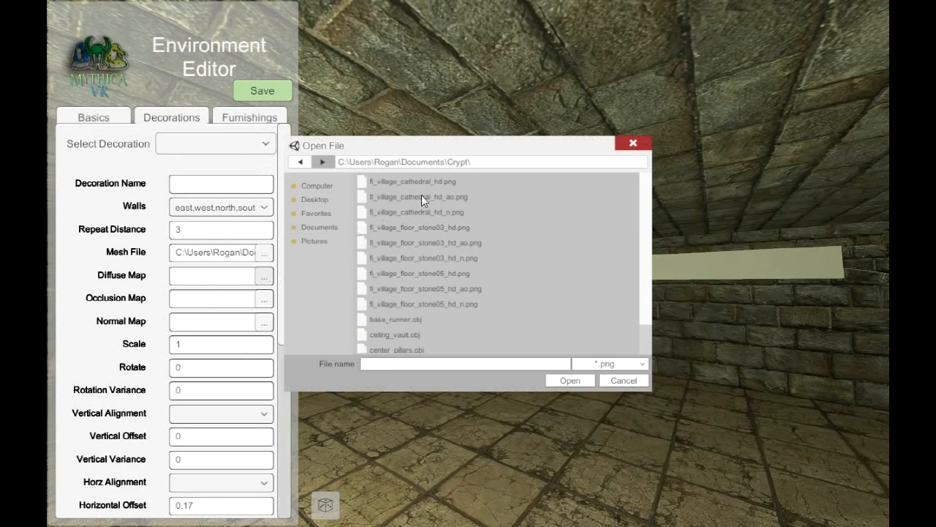
pyautogui.click(439, 185)
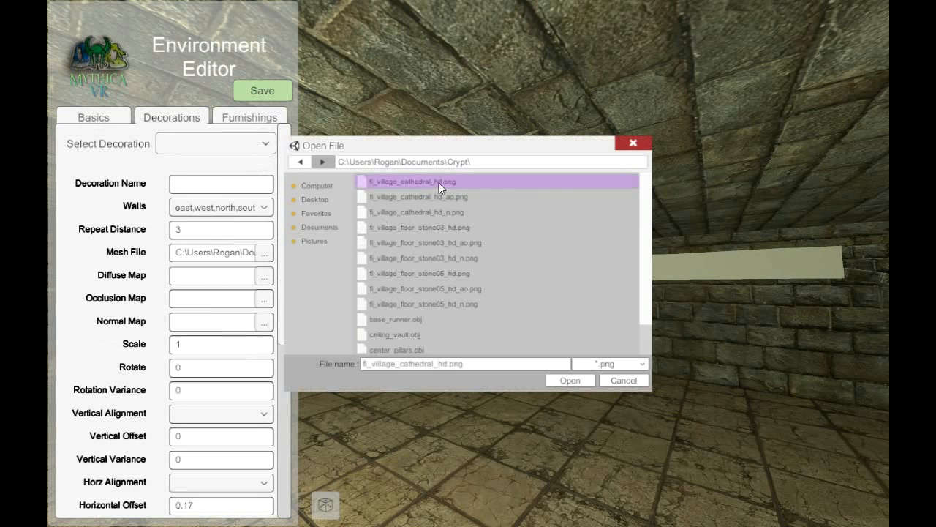
pyautogui.click(560, 381)
pyautogui.click(264, 299)
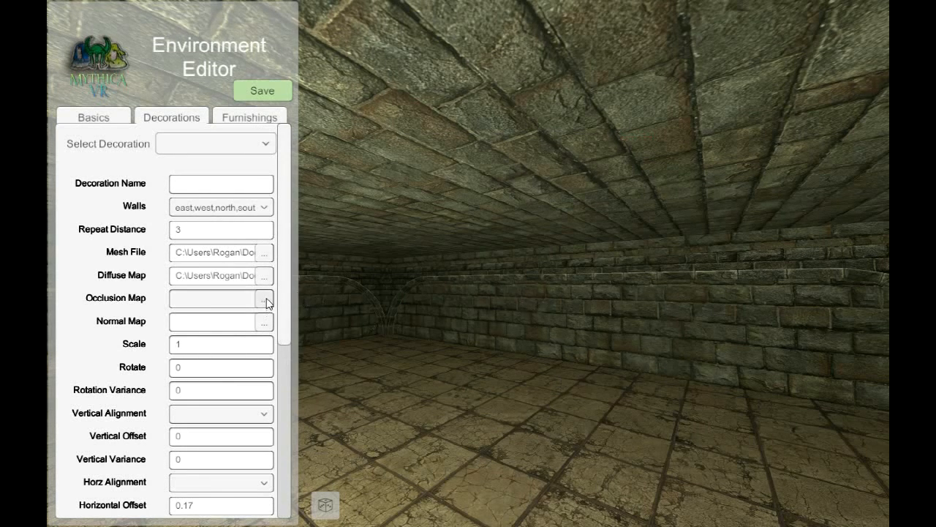
pyautogui.click(467, 197)
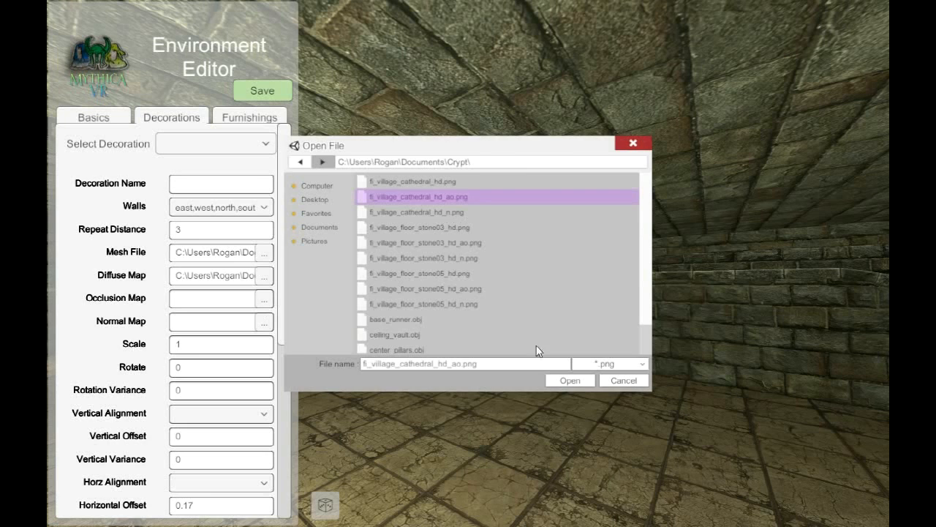
pyautogui.click(566, 381)
# Assign fi_village_cathedral_hd_n.png as the wall runner's normal map and inspect the textured runners around the room.
pyautogui.click(264, 322)
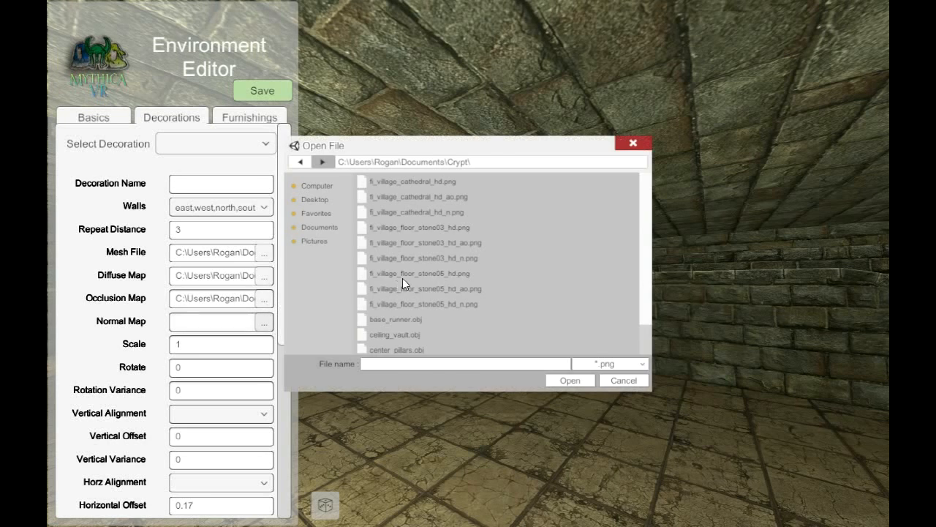
pyautogui.click(468, 258)
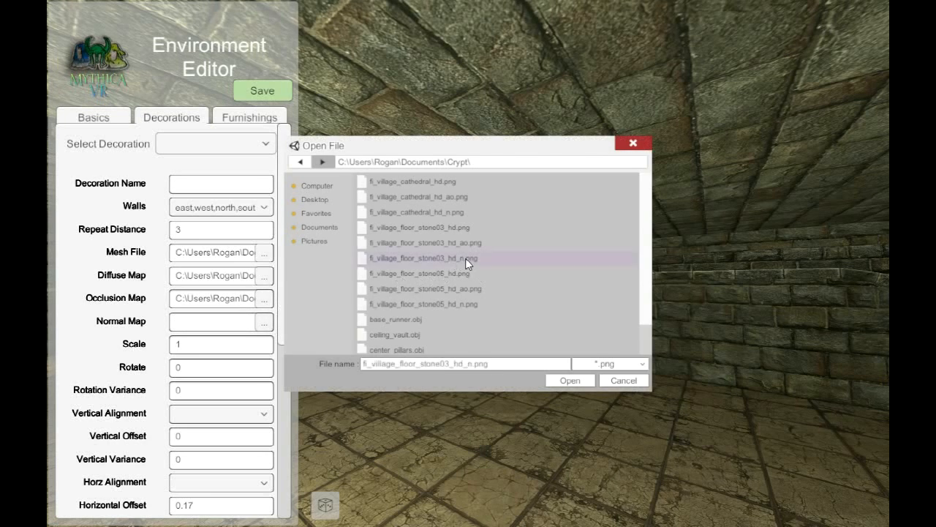
pyautogui.click(444, 213)
pyautogui.click(566, 380)
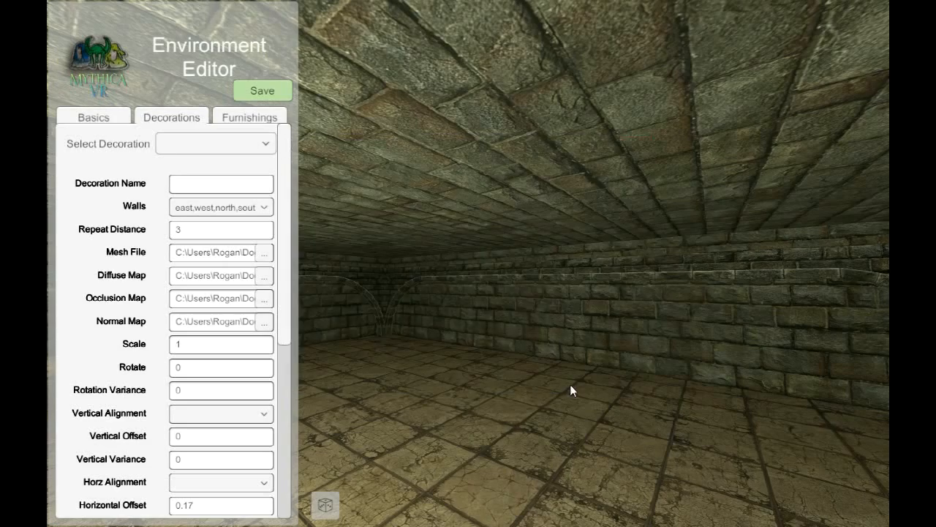
pyautogui.moveTo(580, 376); pyautogui.dragTo(415, 392, button='right')
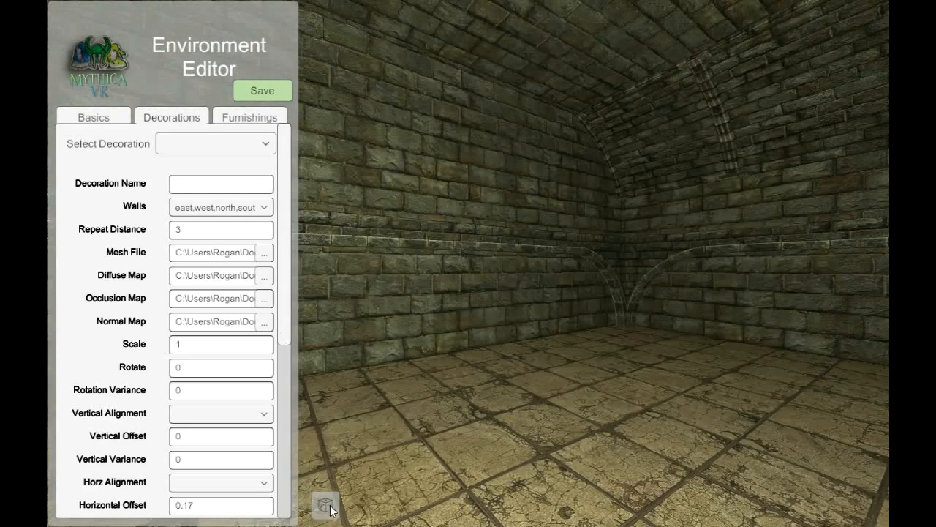
# Generate new preview rooms and examine how the textured wall runners fit the different room sizes.
pyautogui.moveTo(537, 364); pyautogui.dragTo(445, 417, button='right')
pyautogui.click(326, 503)
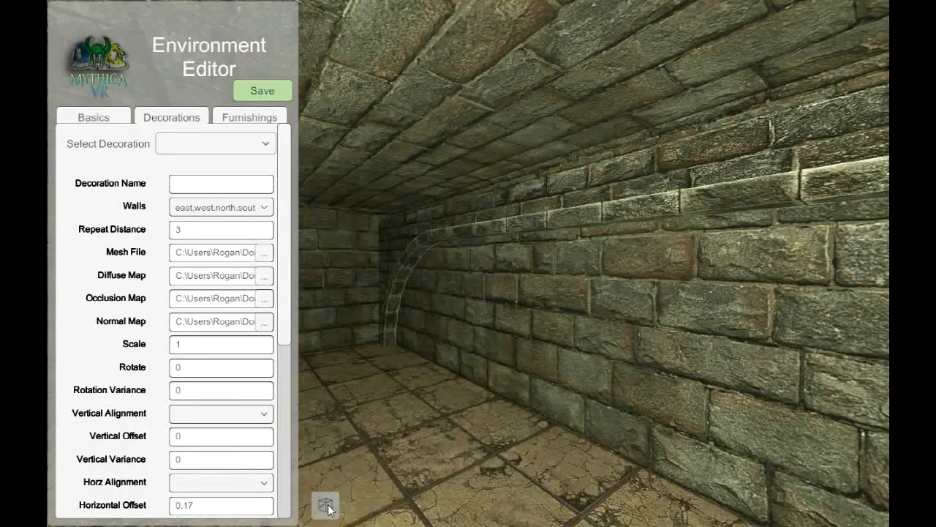
pyautogui.click(326, 504)
pyautogui.moveTo(539, 341); pyautogui.dragTo(541, 323, button='right')
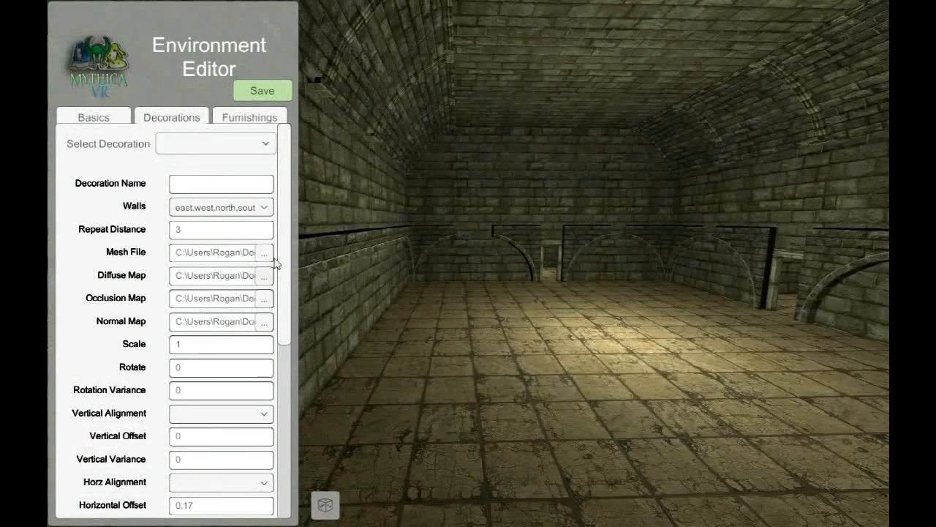
# Name the wall runner decoration wallrunner, and add a new decoration named pillars.
pyautogui.click(239, 185)
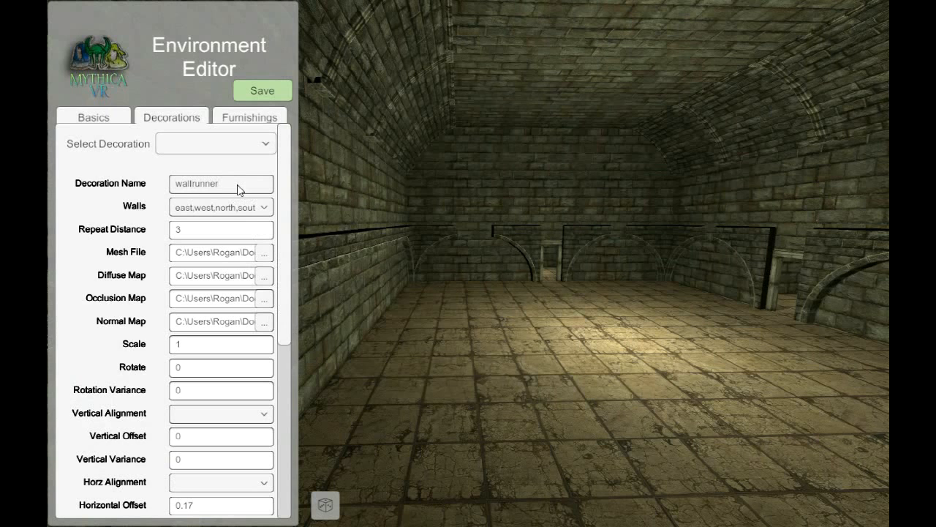
pyautogui.click(271, 148)
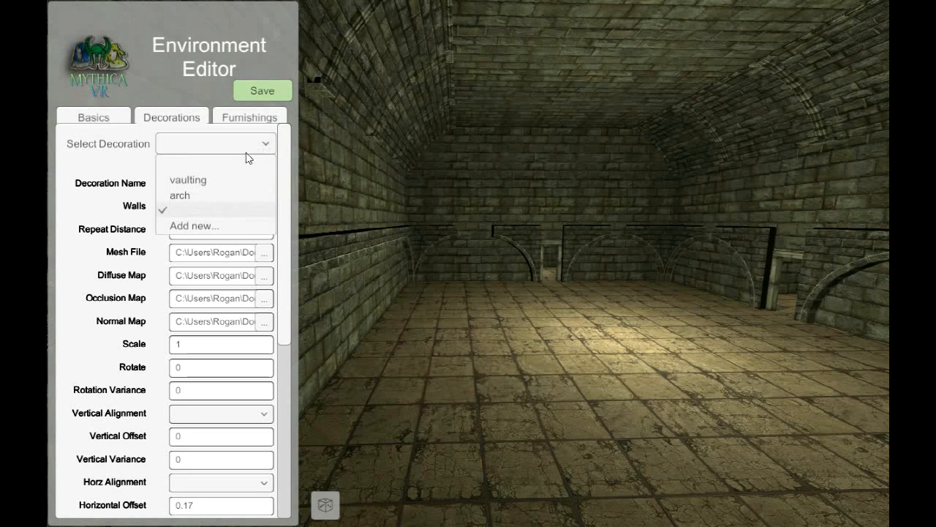
pyautogui.click(215, 227)
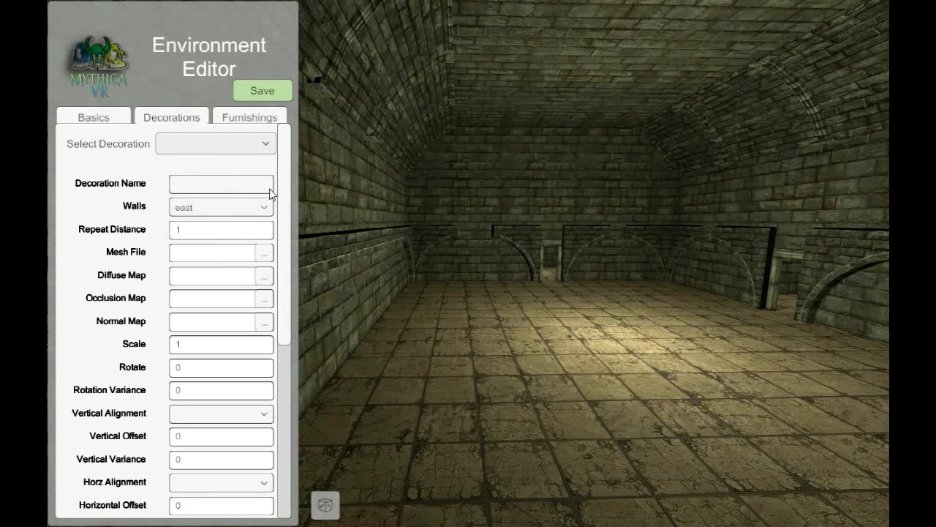
pyautogui.click(218, 191)
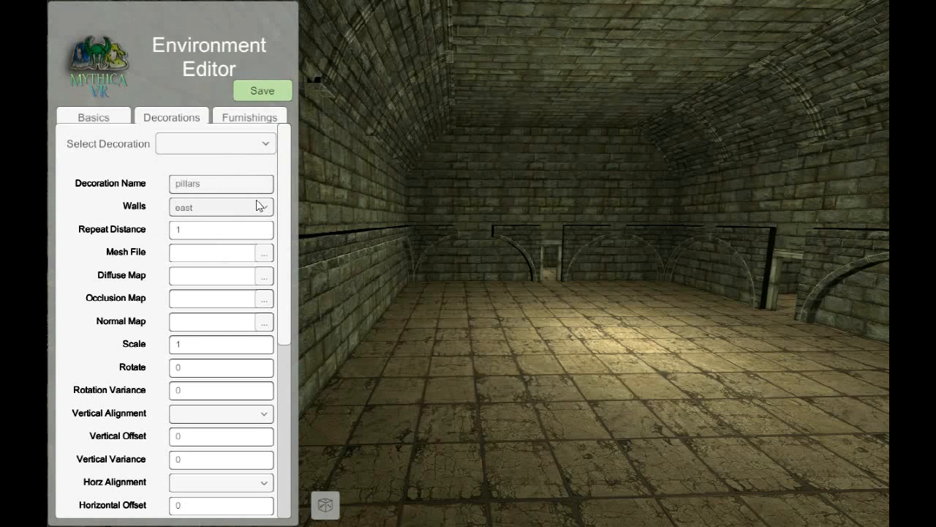
# Load center_pillars.obj as the mesh file of the pillars decoration.
pyautogui.click(264, 253)
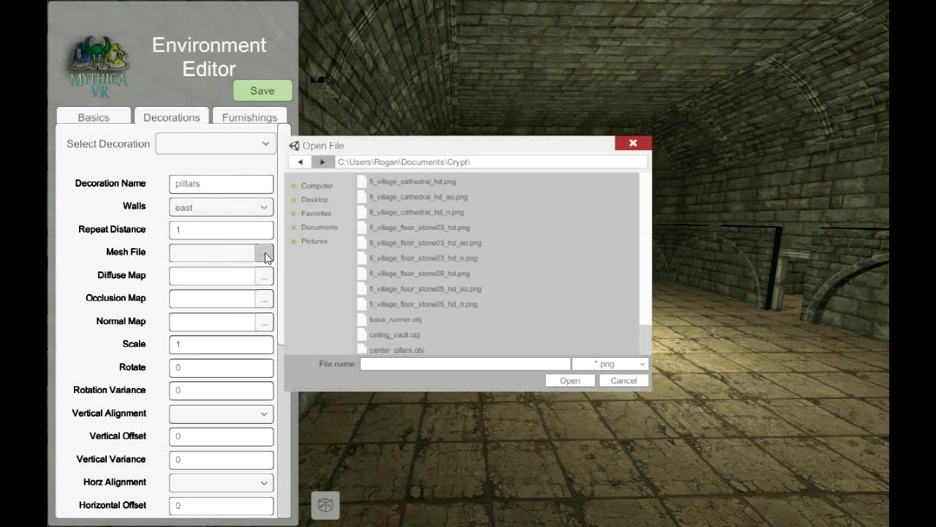
pyautogui.click(405, 350)
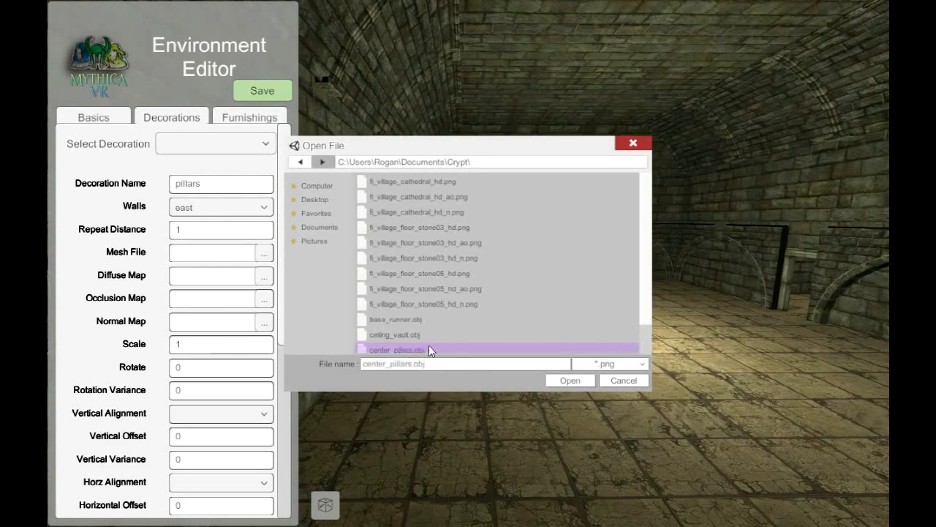
pyautogui.click(570, 381)
pyautogui.moveTo(574, 294); pyautogui.dragTo(548, 347, button='right')
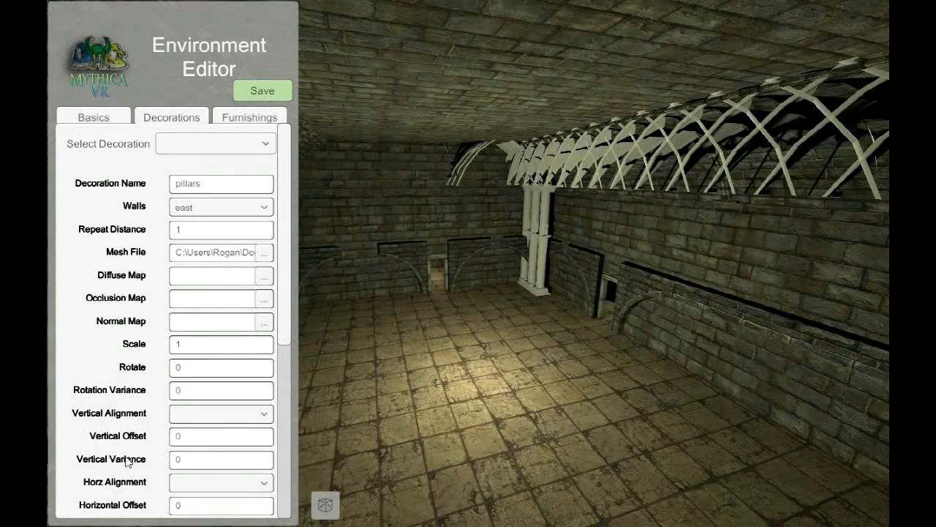
# Set the pillars' rotation to 90 and their repeat distance to 4.
pyautogui.click(209, 375)
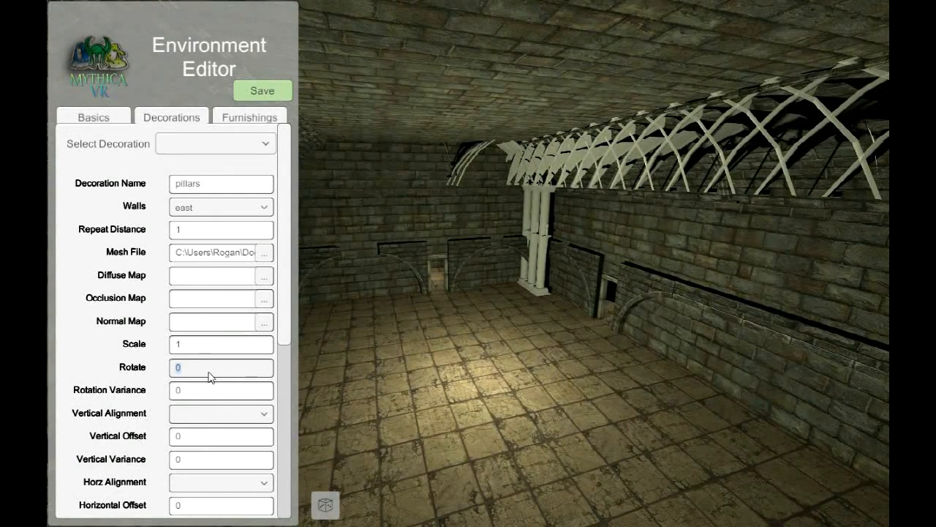
pyautogui.write('90')
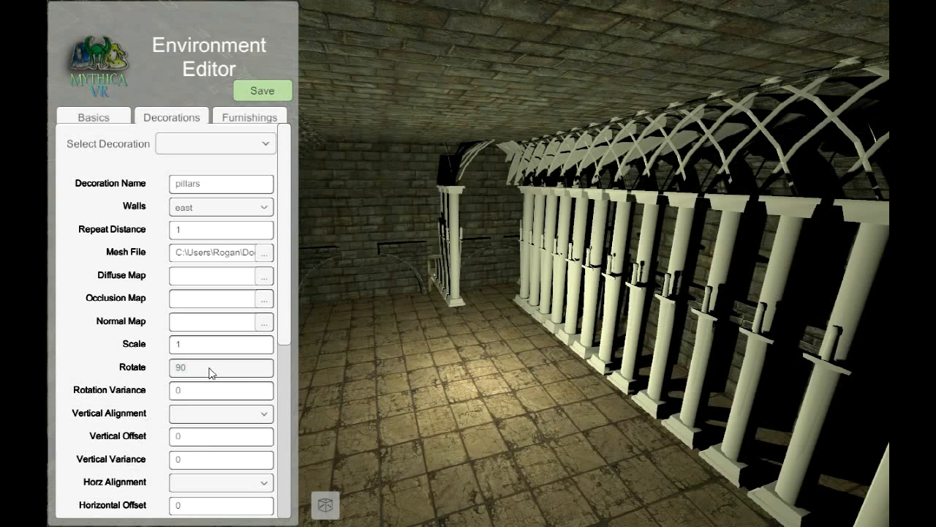
pyautogui.click(211, 233)
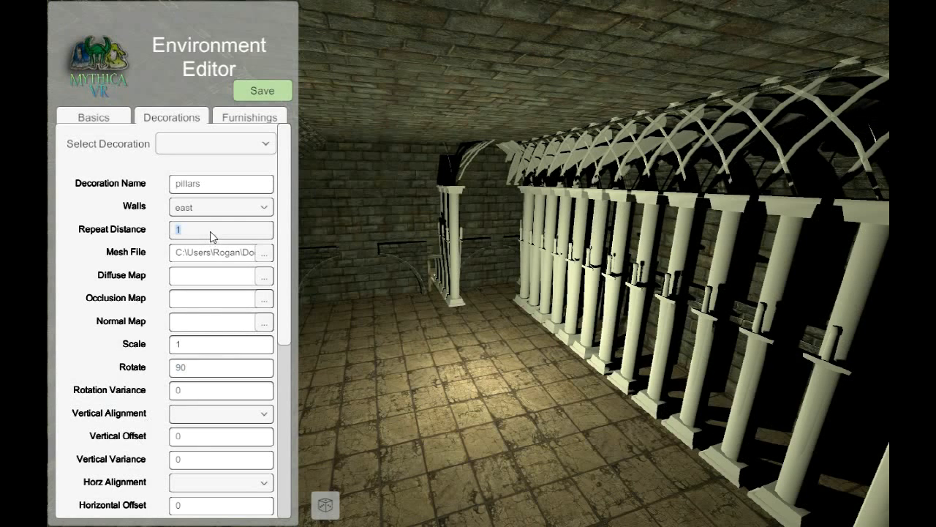
pyautogui.write('4')
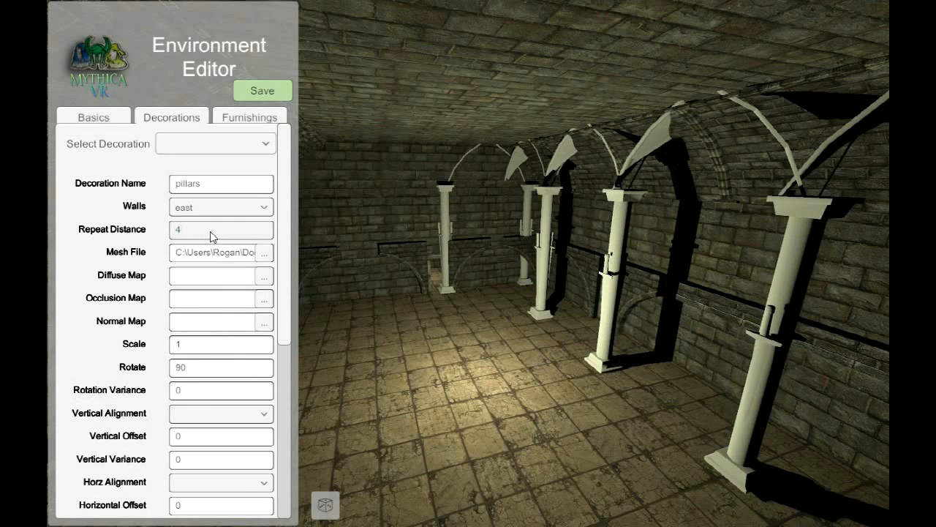
# Try a horizontal offset of 5 for the pillars.
pyautogui.moveTo(427, 265); pyautogui.dragTo(434, 316, button='right')
pyautogui.press('s')
pyautogui.press('s')
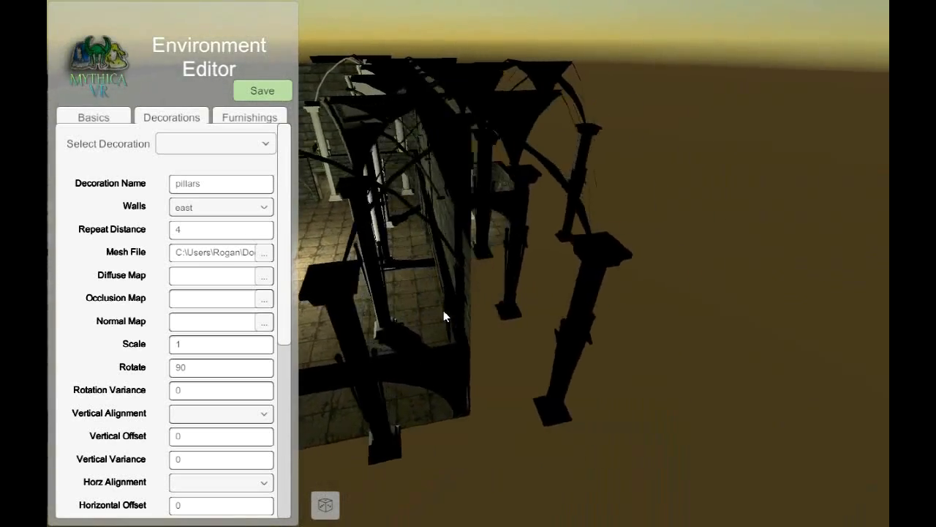
pyautogui.press('d')
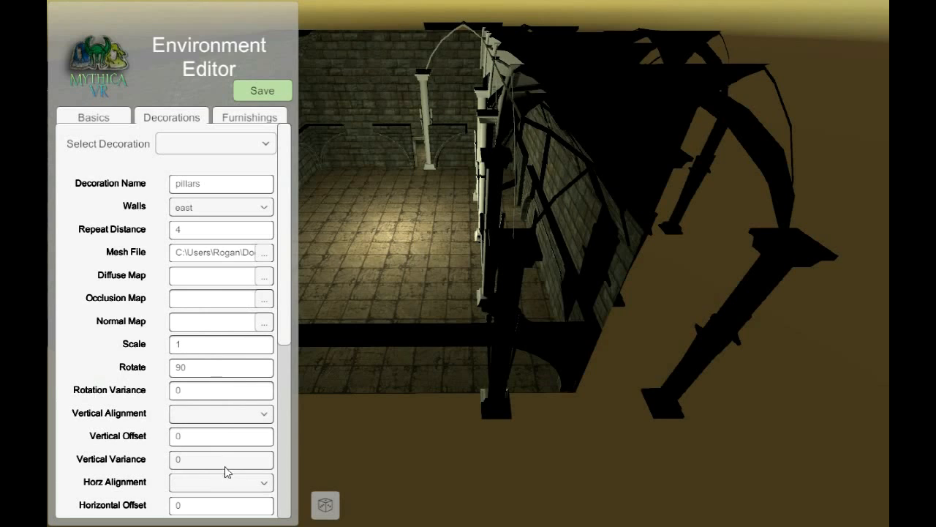
pyautogui.click(246, 510)
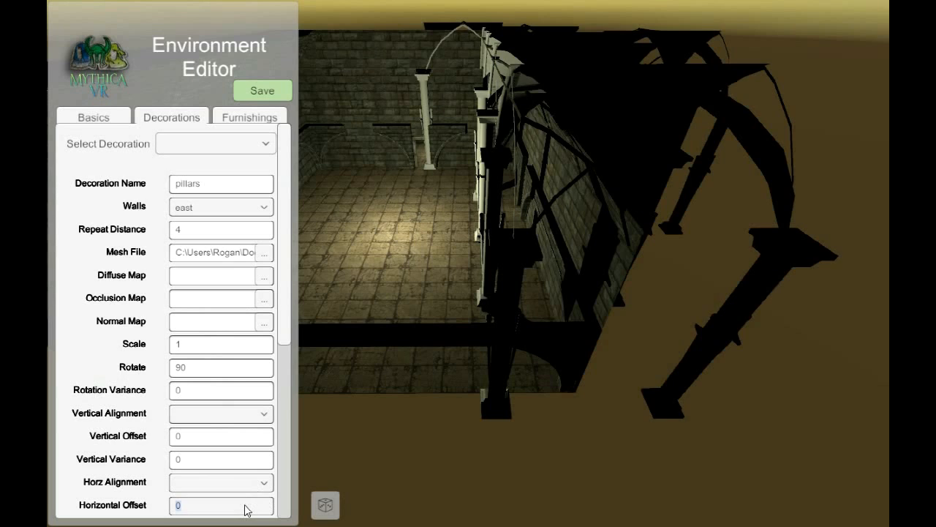
pyautogui.write('5')
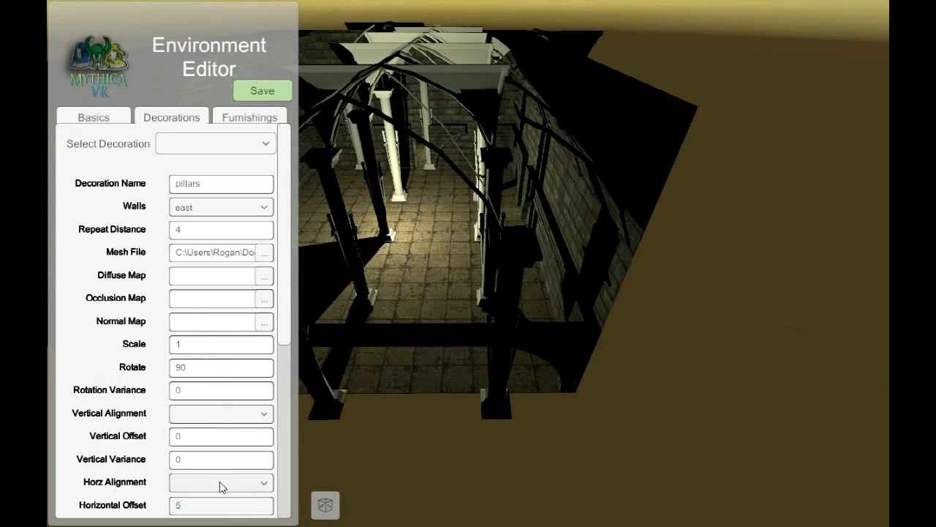
# Set the pillars' horizontal alignment to center and their horizontal offset to 0.
pyautogui.click(267, 485)
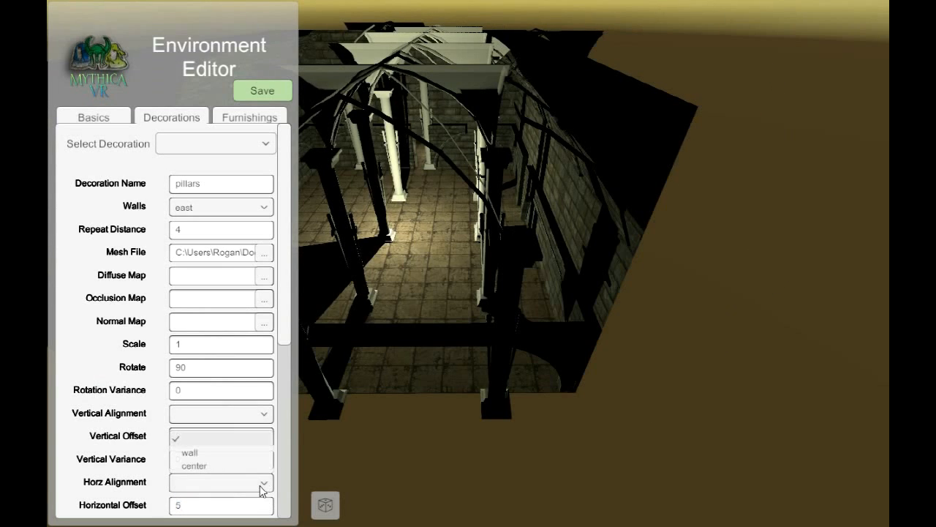
pyautogui.click(213, 466)
pyautogui.click(202, 504)
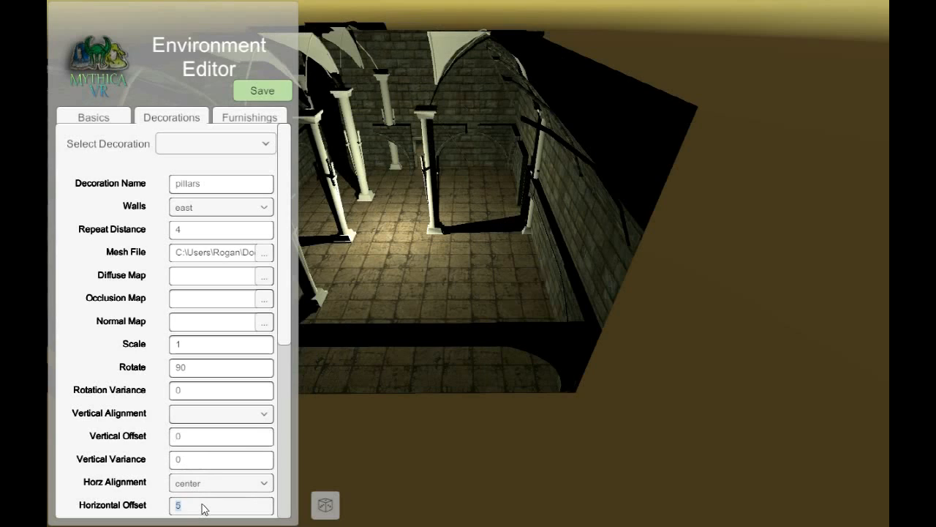
pyautogui.press('Return')
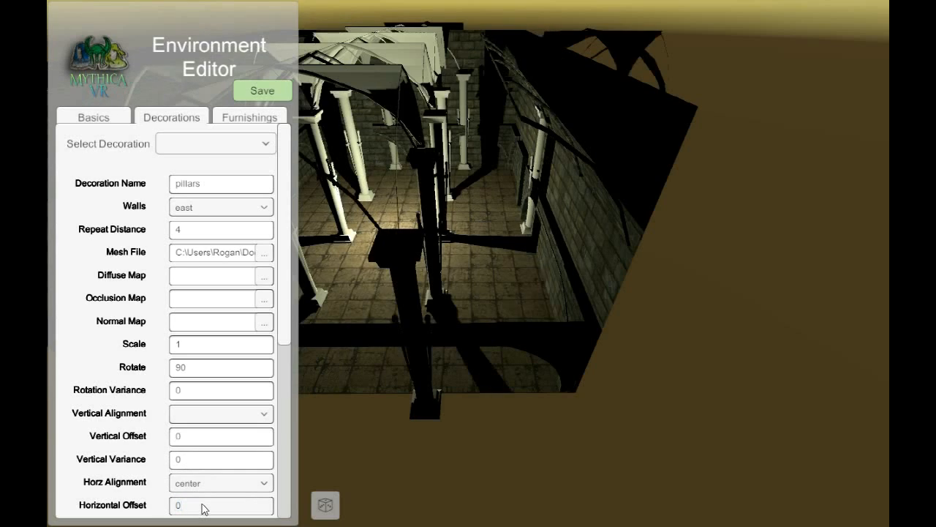
# Enable Stretch to Bounds for the pillars decoration.
pyautogui.moveTo(424, 237); pyautogui.dragTo(536, 219, button='right')
pyautogui.scroll(5, 395, 229)
pyautogui.scroll(-3, 437, 199)
pyautogui.scroll(5, 439, 200)
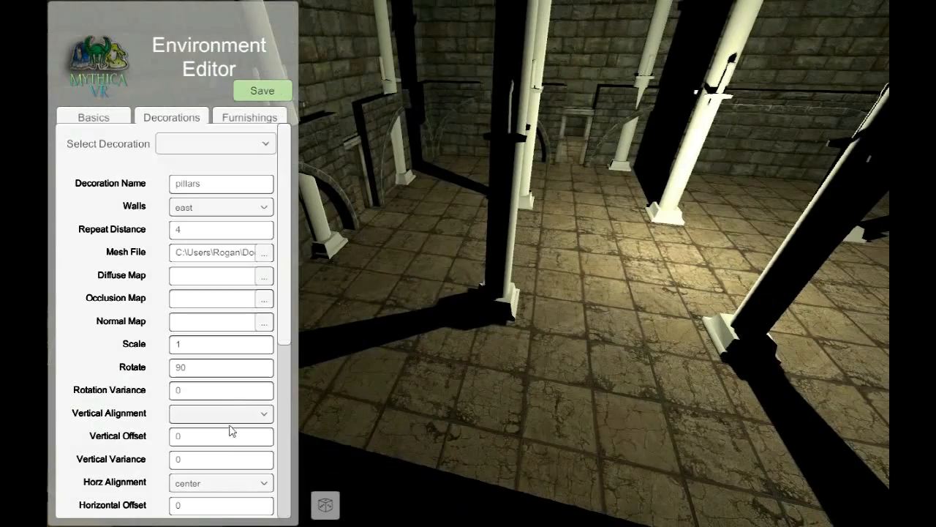
pyautogui.scroll(-5, 285, 461)
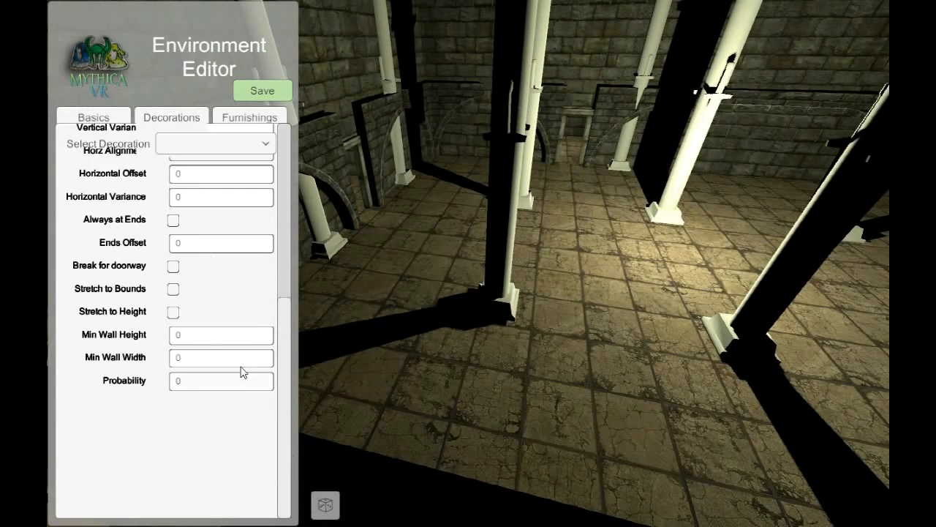
pyautogui.click(170, 286)
# Examine the spacing of the stretched pillars and their vaults from inside the room.
pyautogui.moveTo(497, 298); pyautogui.dragTo(362, 250, button='right')
pyautogui.scroll(3, 615, 264)
pyautogui.press('d')
pyautogui.press('a')
pyautogui.press('w')
pyautogui.press('d')
pyautogui.press('w')
pyautogui.press('s')
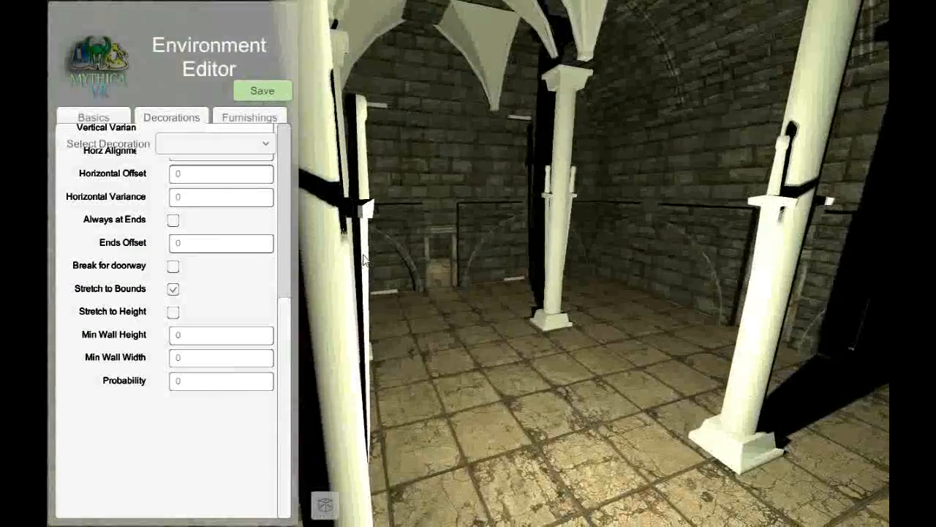
# Set the pillars' minimum wall height to 6 and enable Stretch to Height.
pyautogui.click(208, 338)
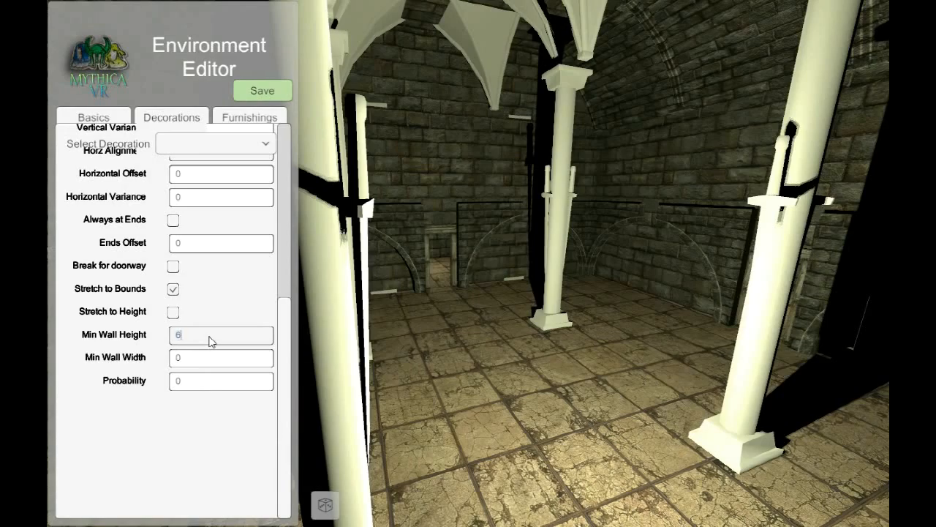
pyautogui.moveTo(568, 241)
pyautogui.mouseDown(button='right')
pyautogui.moveTo(629, 254)
pyautogui.moveTo(621, 186)
pyautogui.moveTo(551, 223)
pyautogui.moveTo(539, 185)
pyautogui.mouseUp(button='right')
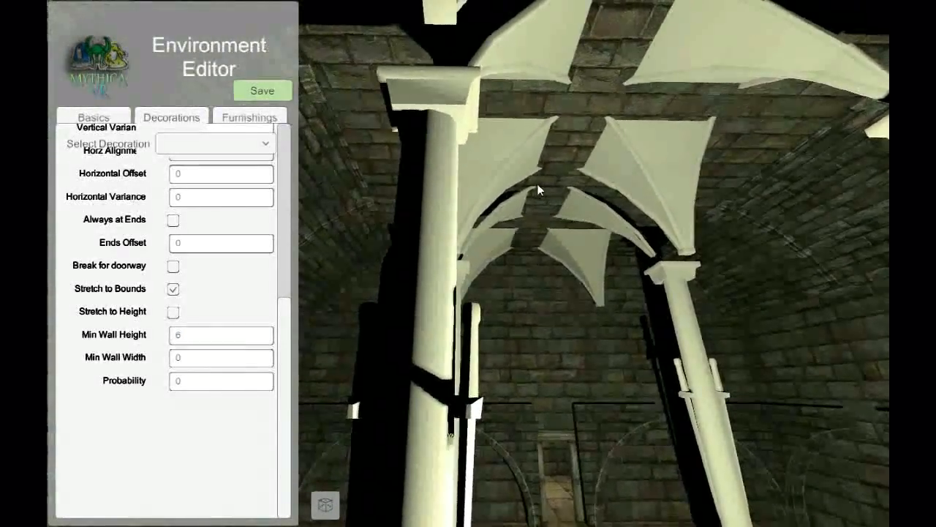
pyautogui.click(173, 313)
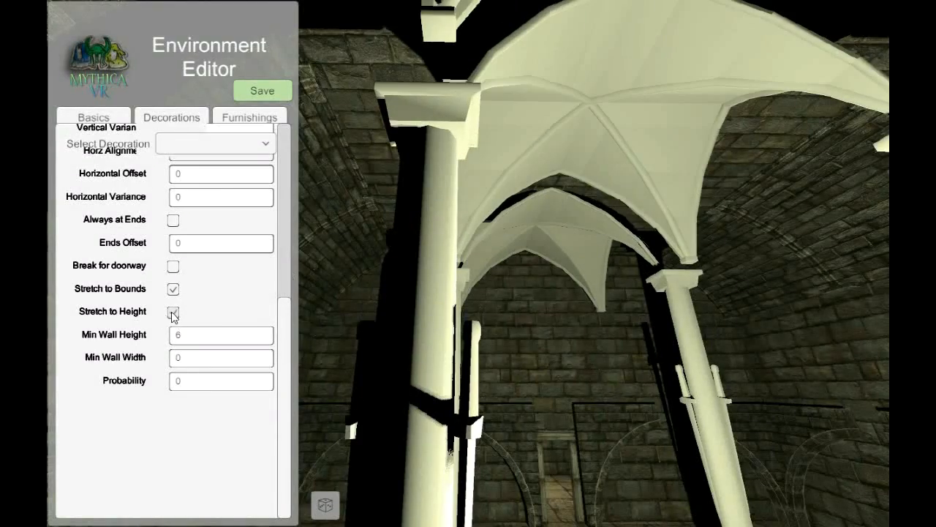
pyautogui.moveTo(483, 316); pyautogui.dragTo(410, 369, button='right')
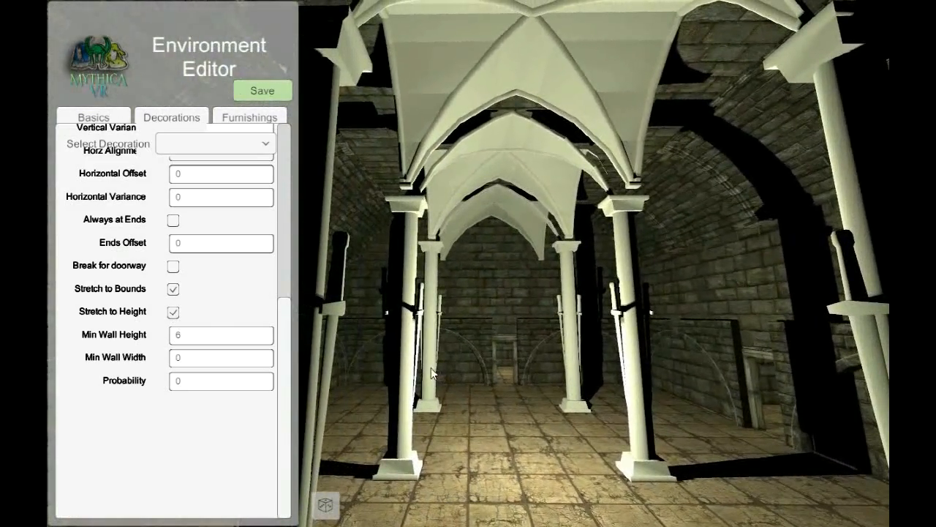
# Assign fi_village_cathedral_hd.png as the pillars' diffuse map and fi_village_cathedral_hd_ao.png as their occlusion map.
pyautogui.scroll(5, 289, 196)
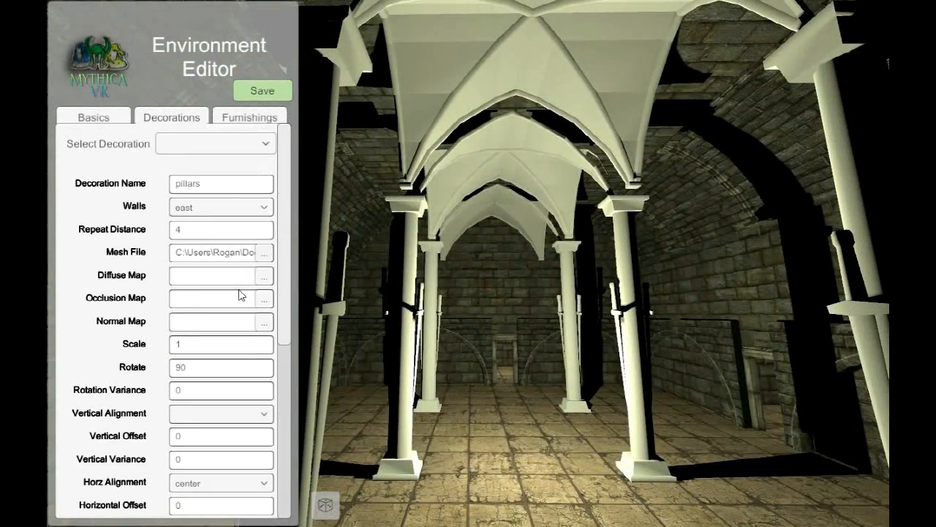
pyautogui.click(264, 276)
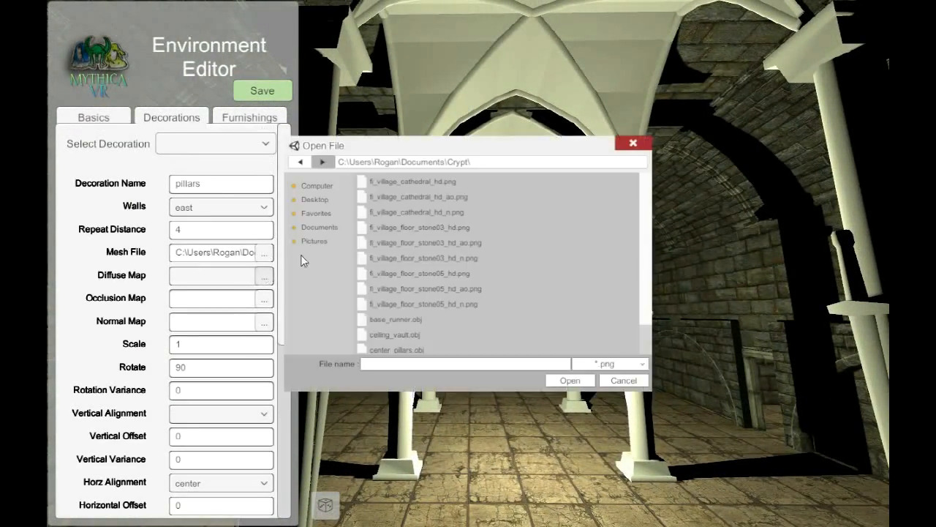
pyautogui.click(437, 183)
pyautogui.click(570, 381)
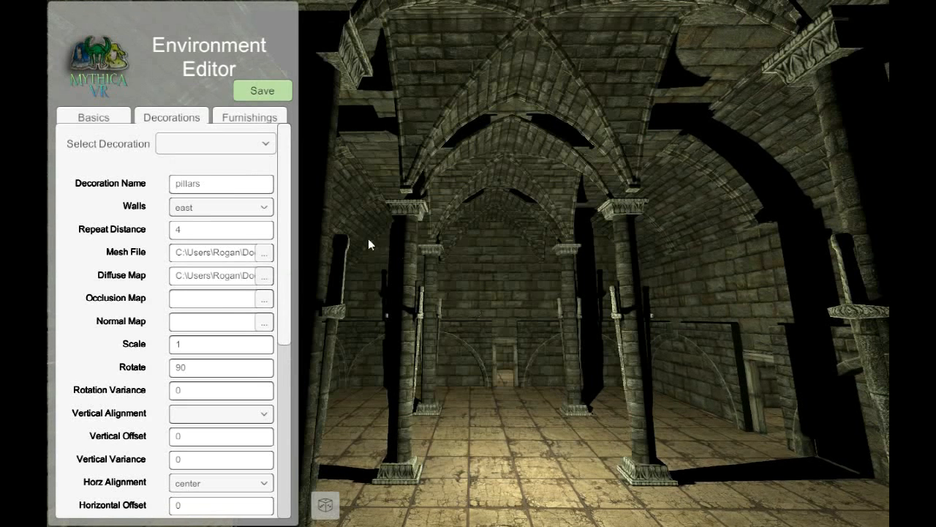
pyautogui.click(263, 299)
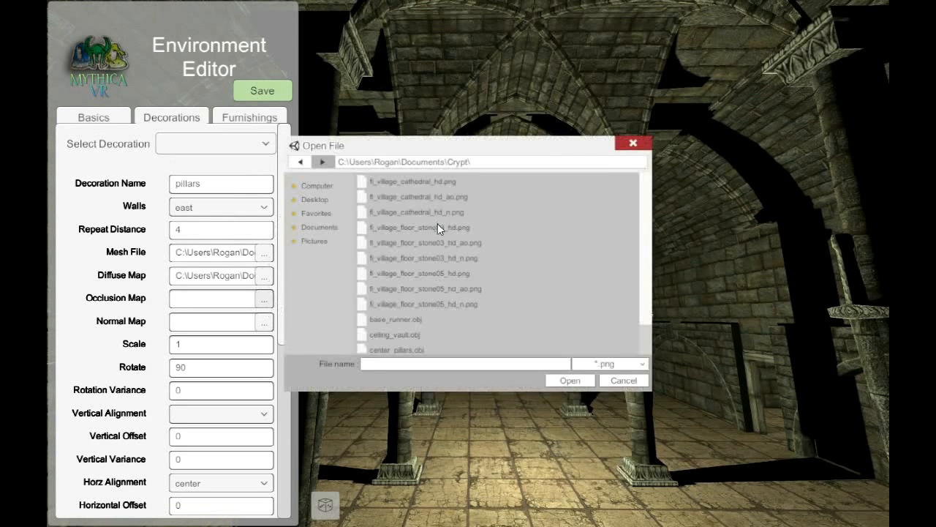
pyautogui.click(439, 197)
pyautogui.click(577, 379)
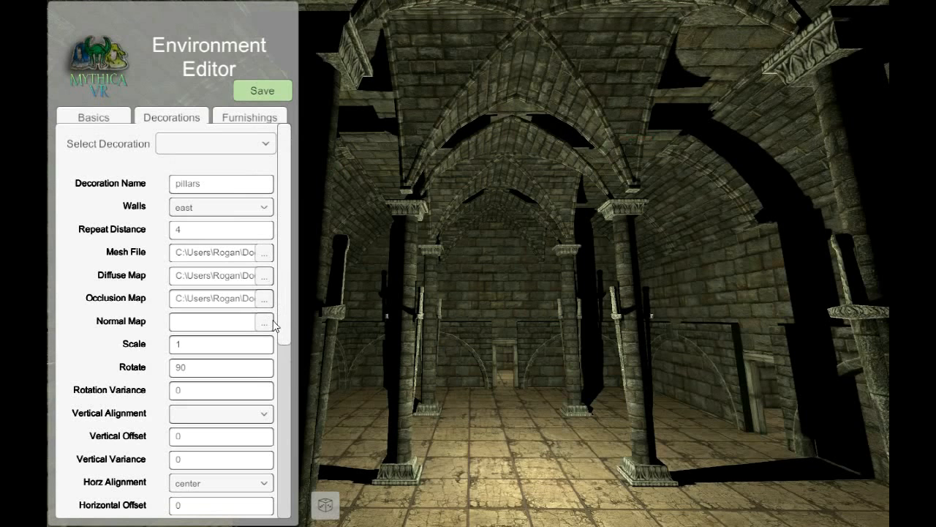
# Assign fi_village_cathedral_hd_n.png as the pillars' normal map.
pyautogui.click(264, 324)
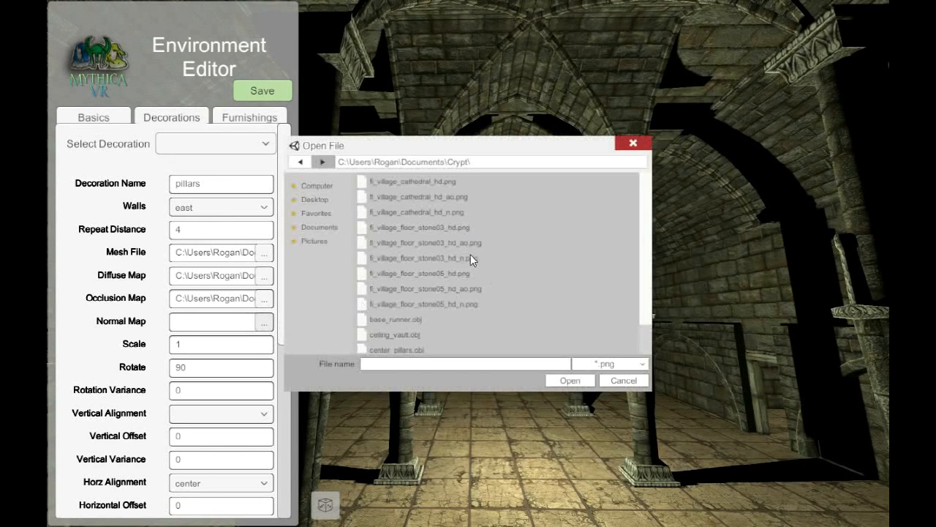
pyautogui.click(447, 212)
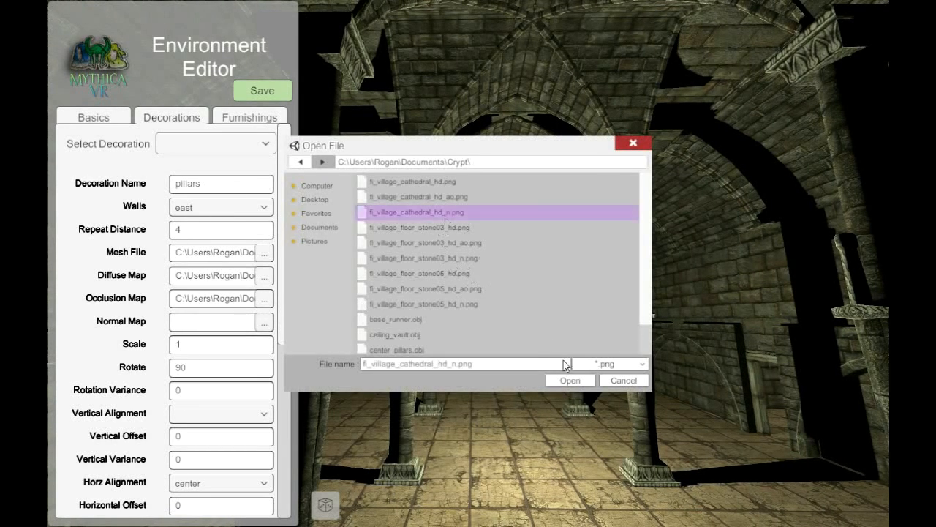
pyautogui.click(570, 380)
# Move through the crypt and inspect the textured pillars, vaults and wall arches up close.
pyautogui.moveTo(482, 381); pyautogui.dragTo(539, 292, button='right')
pyautogui.press('s')
pyautogui.press('w')
pyautogui.press('w')
pyautogui.press('w')
pyautogui.press('s')
pyautogui.press('w')
pyautogui.press('w')
pyautogui.press('s')
pyautogui.press('w')
pyautogui.press('w')
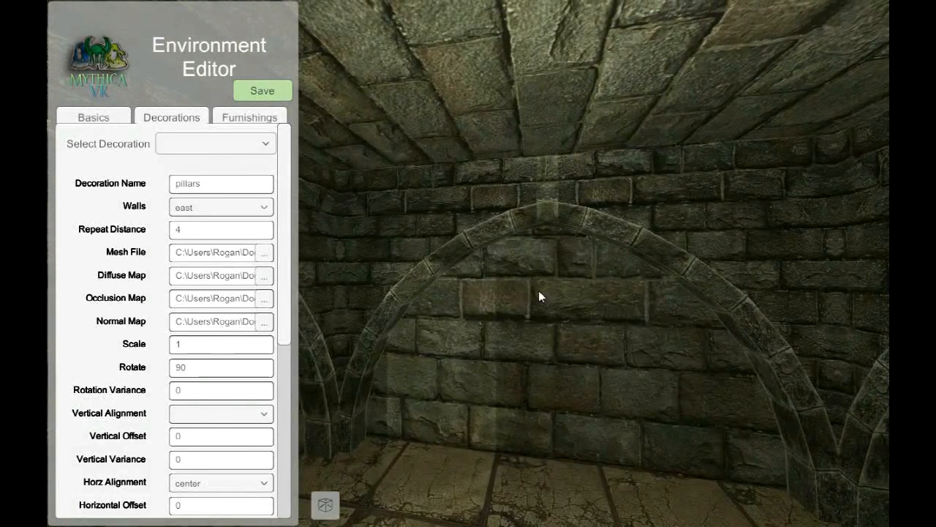
# Select the existing arch decoration and set its minimum wall width to 6.
pyautogui.click(267, 146)
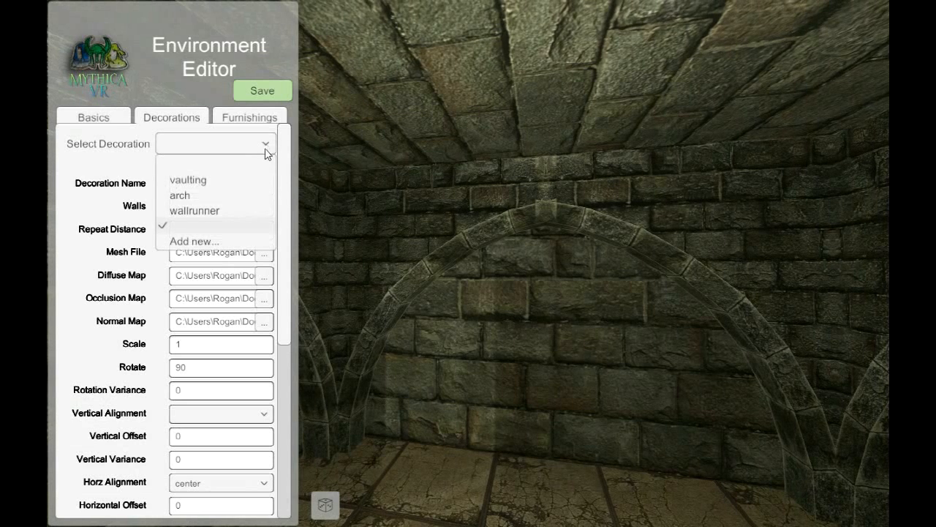
pyautogui.click(208, 196)
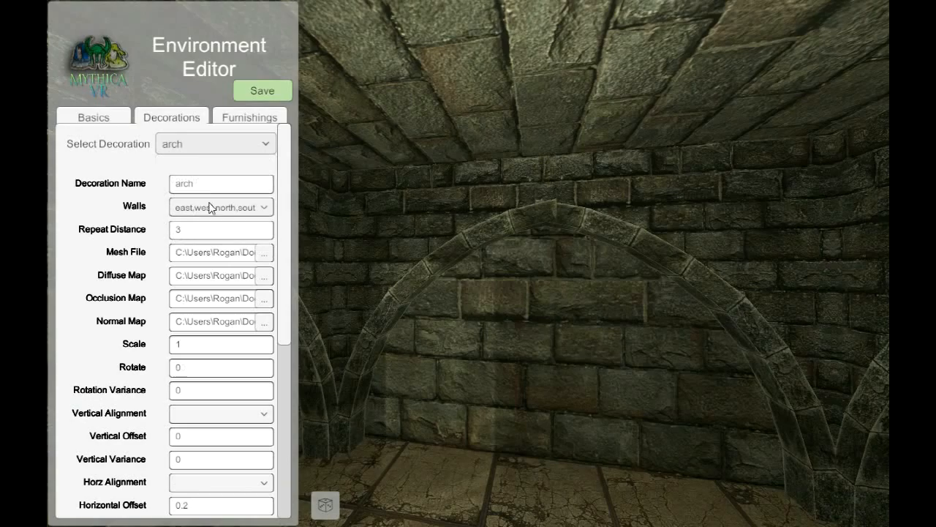
pyautogui.scroll(-5, 282, 396)
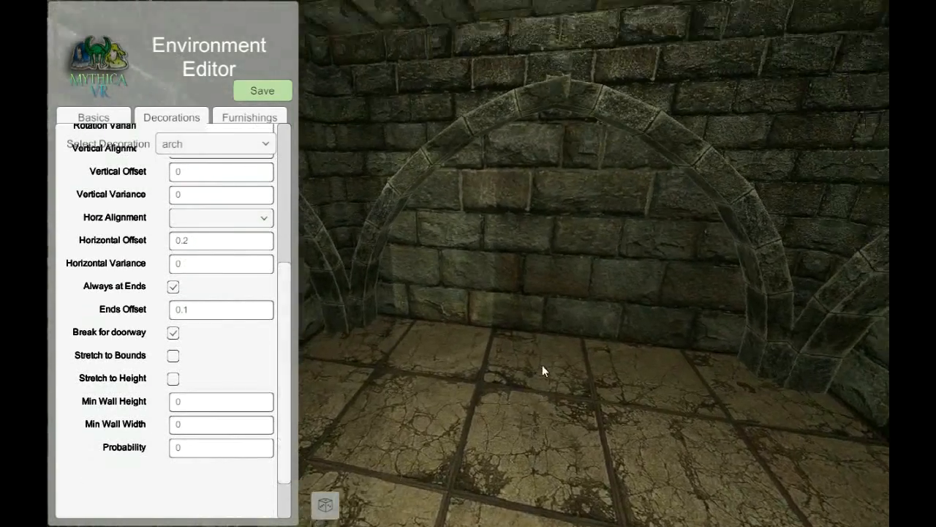
pyautogui.moveTo(542, 365); pyautogui.dragTo(543, 353)
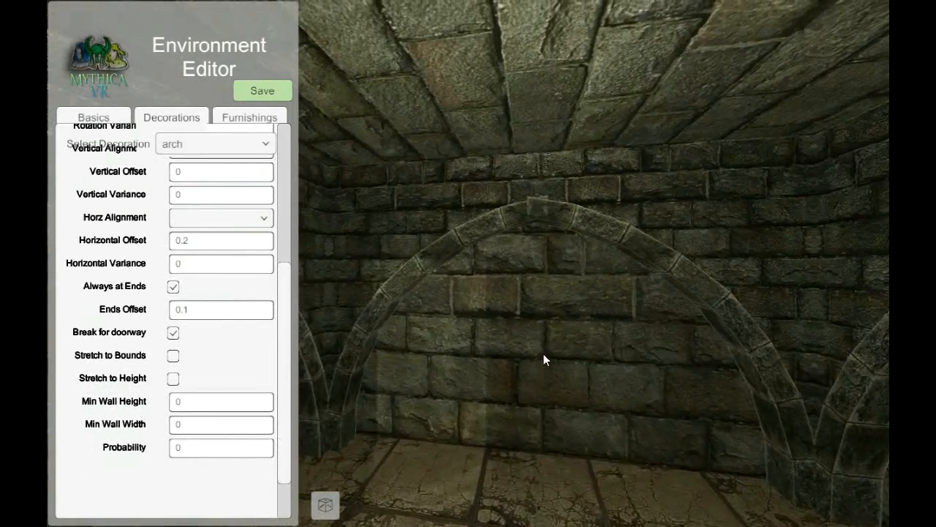
pyautogui.click(219, 430)
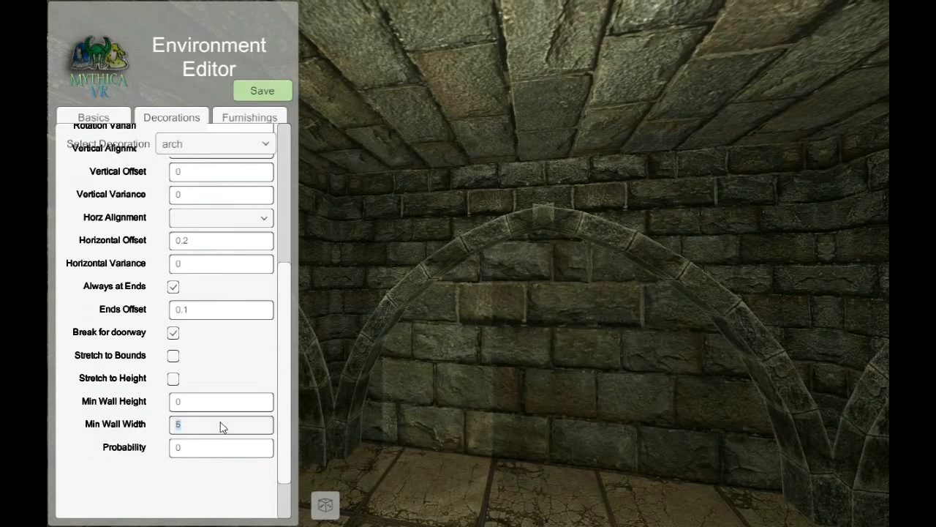
pyautogui.write('6')
# Move through the crypt's small room and main hall to check which walls carry arches.
pyautogui.moveTo(498, 256); pyautogui.dragTo(356, 259)
pyautogui.press('s')
pyautogui.press('w')
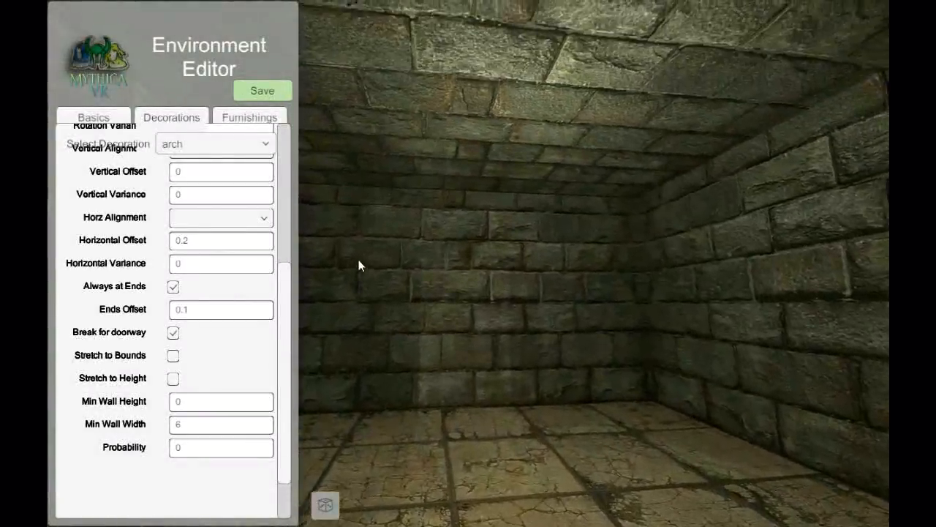
pyautogui.press('s')
pyautogui.moveTo(486, 265); pyautogui.dragTo(625, 261)
pyautogui.press('w')
pyautogui.moveTo(550, 281); pyautogui.dragTo(448, 260)
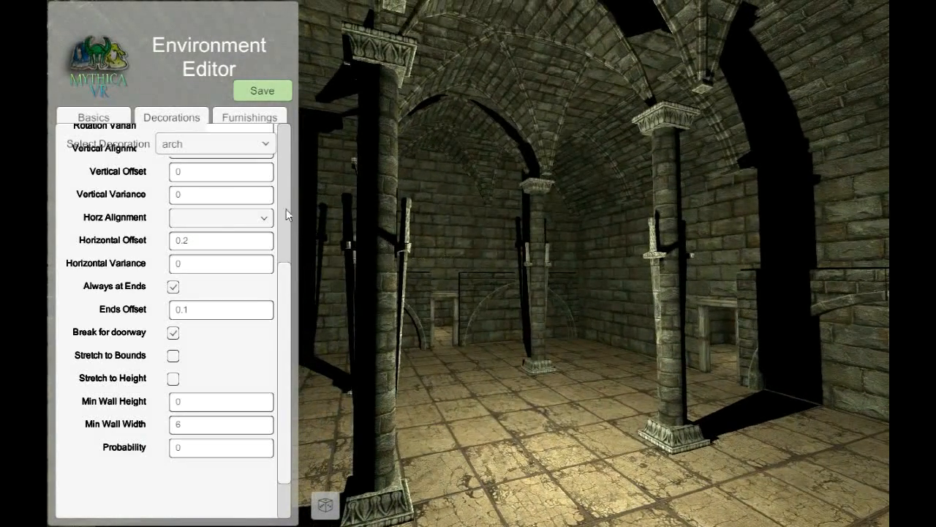
# Save the crypt environment and start a new environment named forest_test.
pyautogui.click(259, 92)
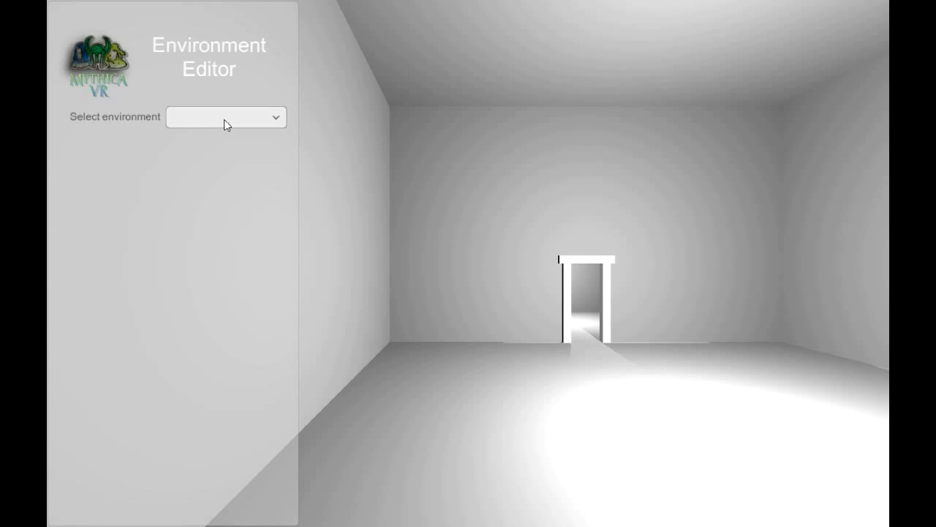
pyautogui.click(225, 120)
pyautogui.click(216, 184)
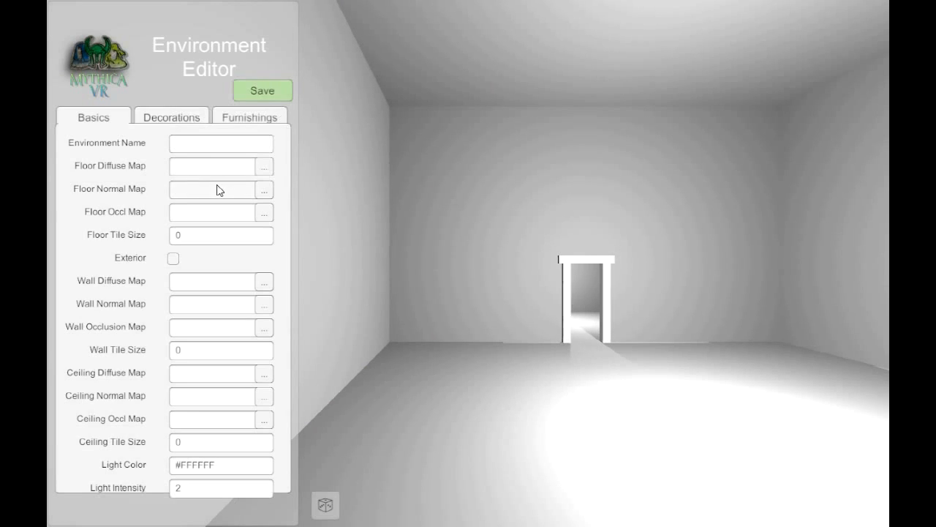
pyautogui.click(226, 144)
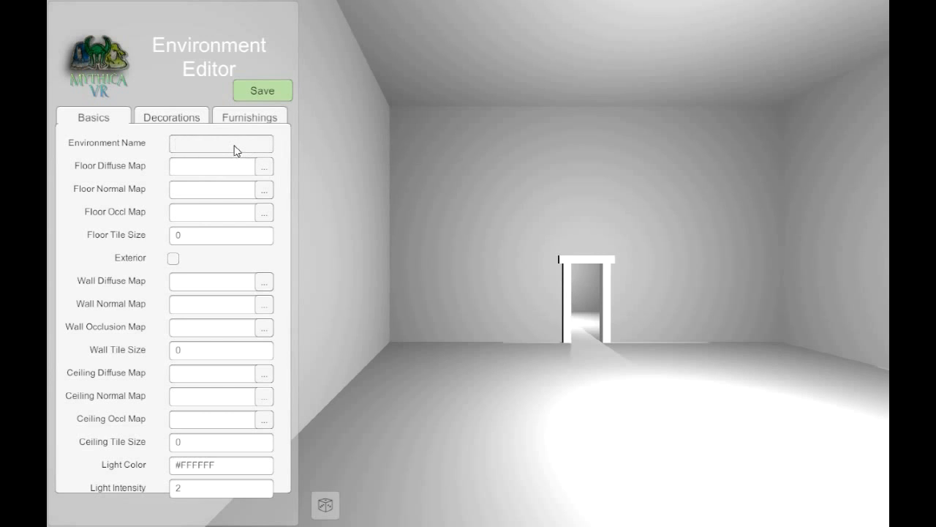
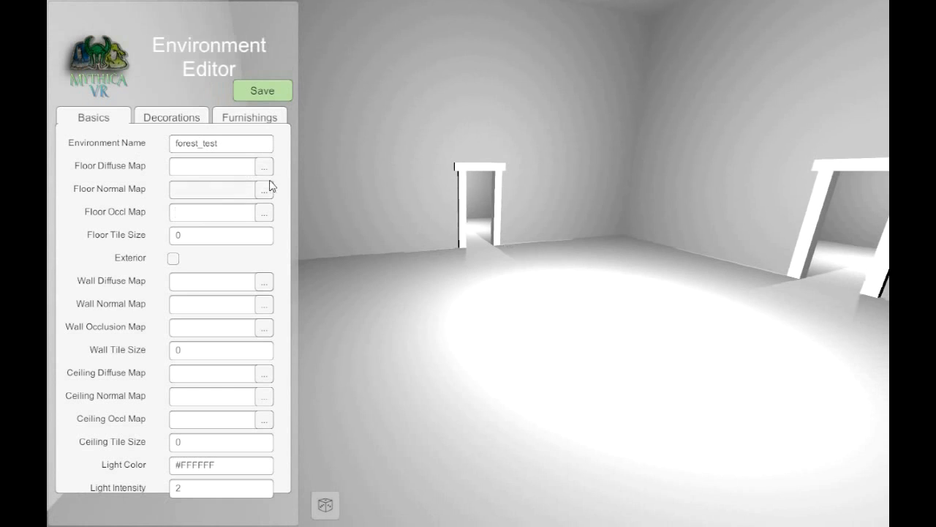
# Assign forest-floor-terrain_0031_04_enl.jpg from the Documents\Exterior folder as the floor diffuse map.
pyautogui.click(264, 166)
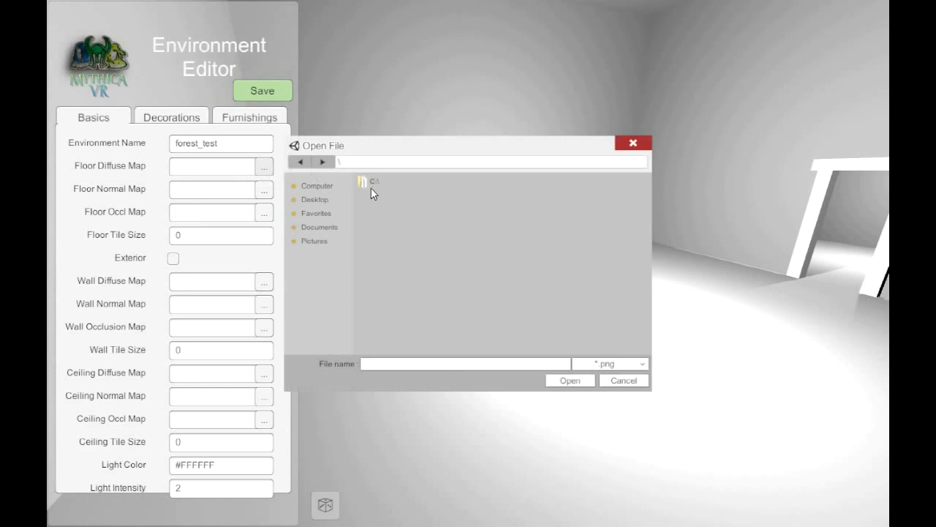
pyautogui.click(331, 227)
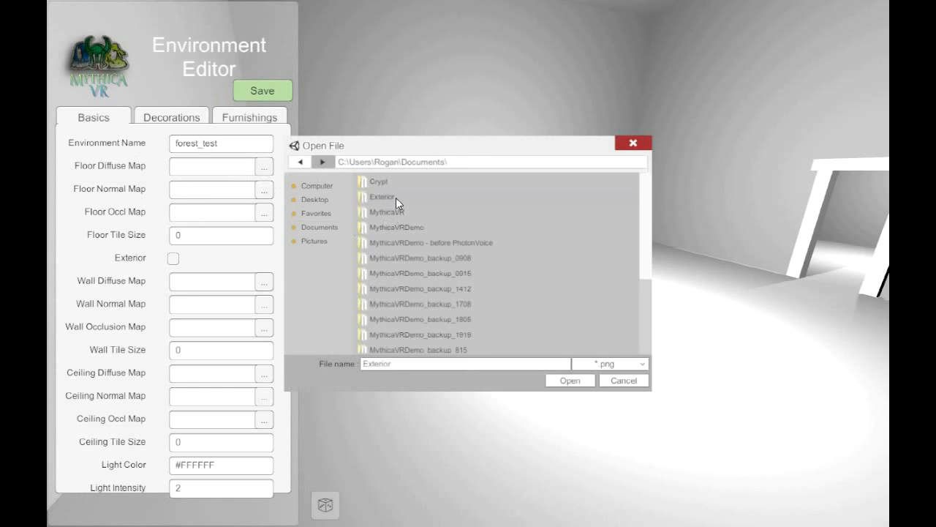
pyautogui.doubleClick(396, 197)
pyautogui.click(437, 181)
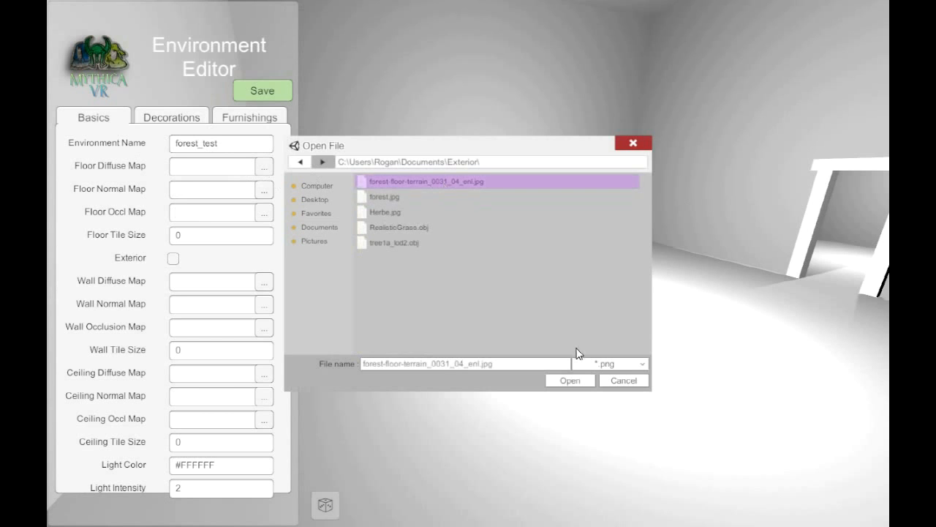
pyautogui.click(570, 381)
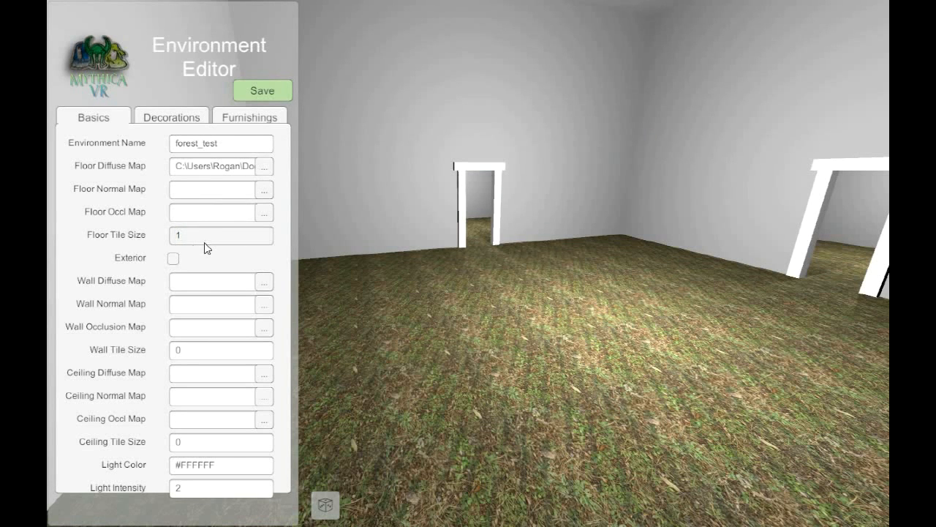
# Try a floor tile size of 3, and settle on a floor tile size of 2.
pyautogui.write('3')
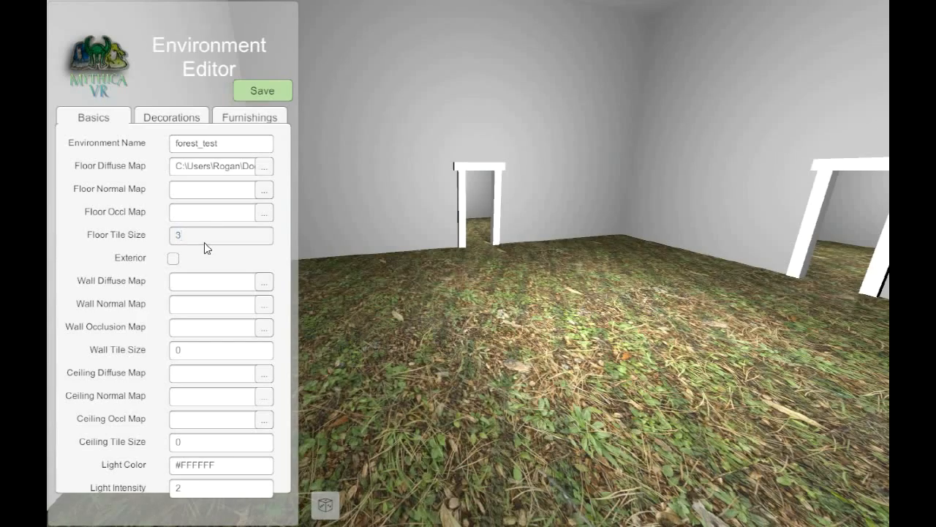
pyautogui.press('BackSpace')
pyautogui.write('2')
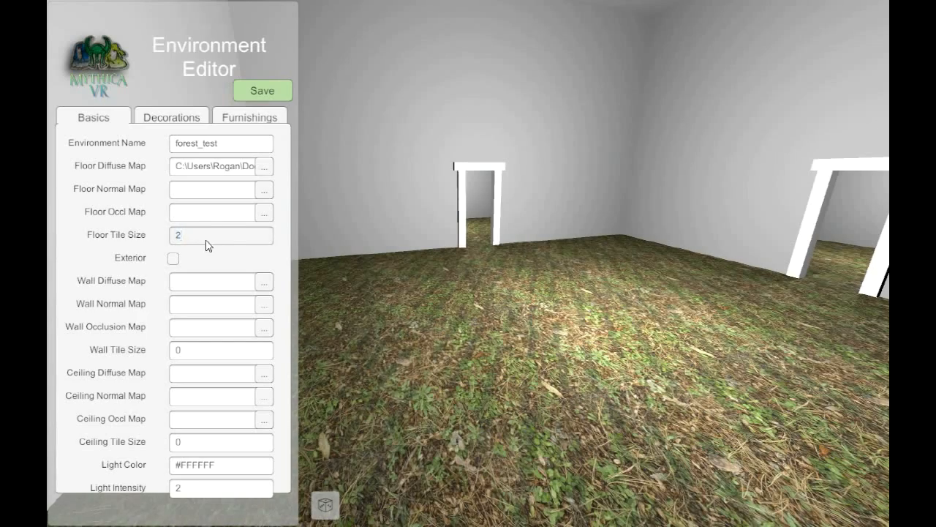
pyautogui.moveTo(424, 237); pyautogui.dragTo(337, 255)
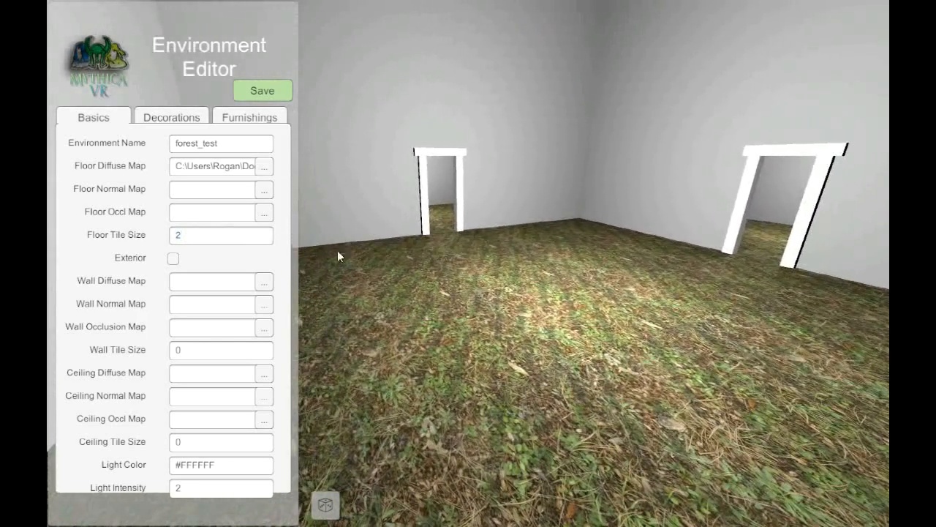
# Make the environment an exterior and set its light intensity to 1.
pyautogui.click(173, 257)
pyautogui.moveTo(500, 252); pyautogui.dragTo(505, 286)
pyautogui.click(207, 331)
pyautogui.write('1')
pyautogui.moveTo(520, 302); pyautogui.dragTo(512, 239)
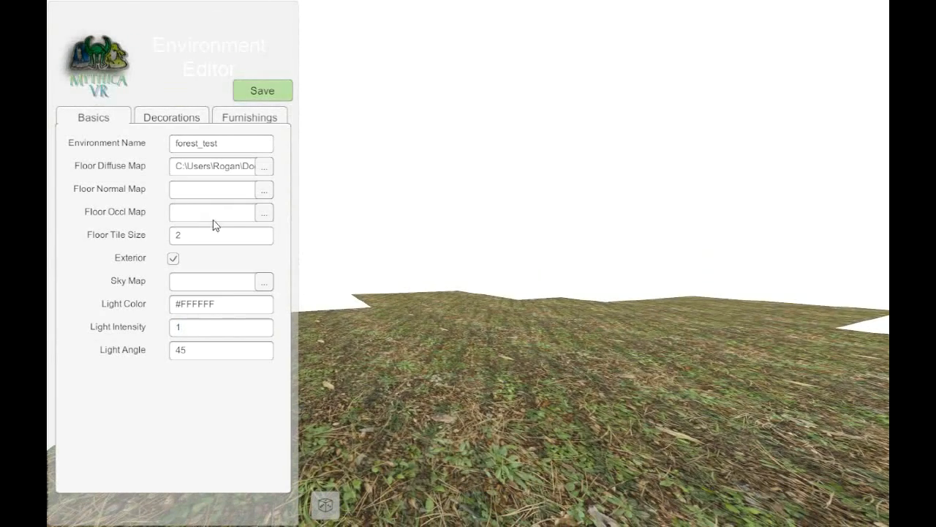
# Assign forest.jpg as the sky map and look around the forest backdrop.
pyautogui.click(267, 284)
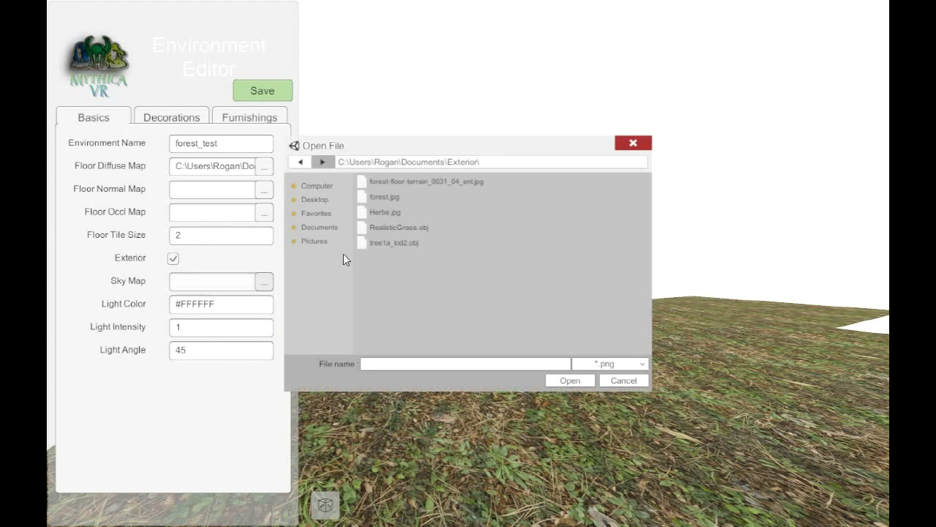
pyautogui.click(388, 197)
pyautogui.click(569, 381)
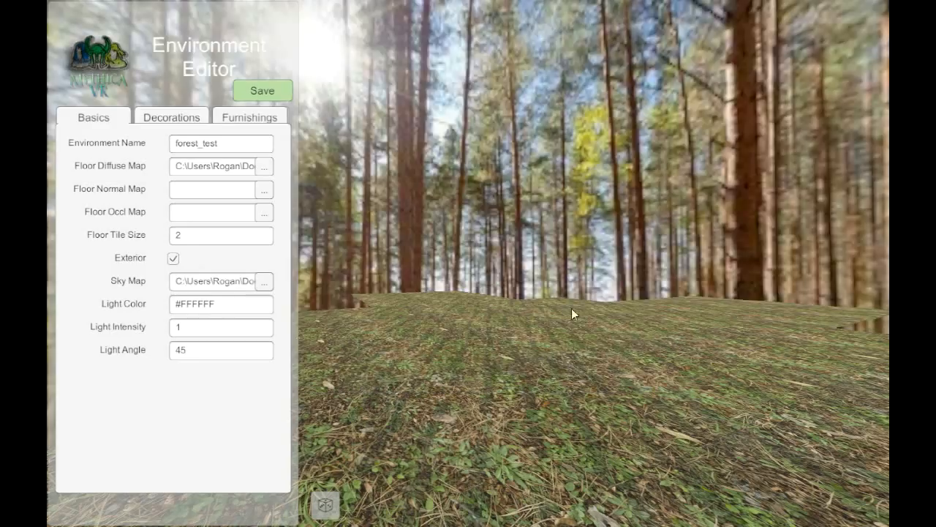
pyautogui.moveTo(369, 271); pyautogui.dragTo(406, 343)
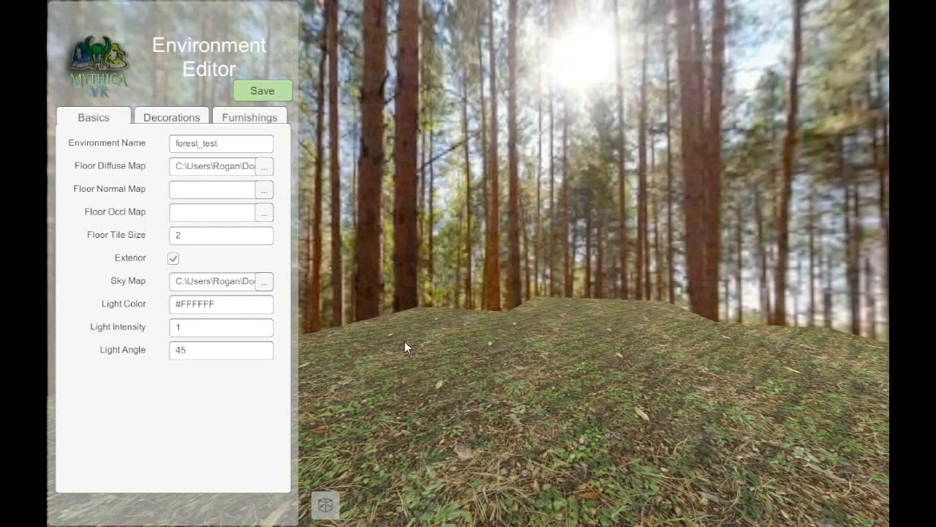
# Add a new decoration on the east walls using RealisticGrass.obj as its mesh.
pyautogui.click(185, 123)
pyautogui.click(268, 150)
pyautogui.click(179, 180)
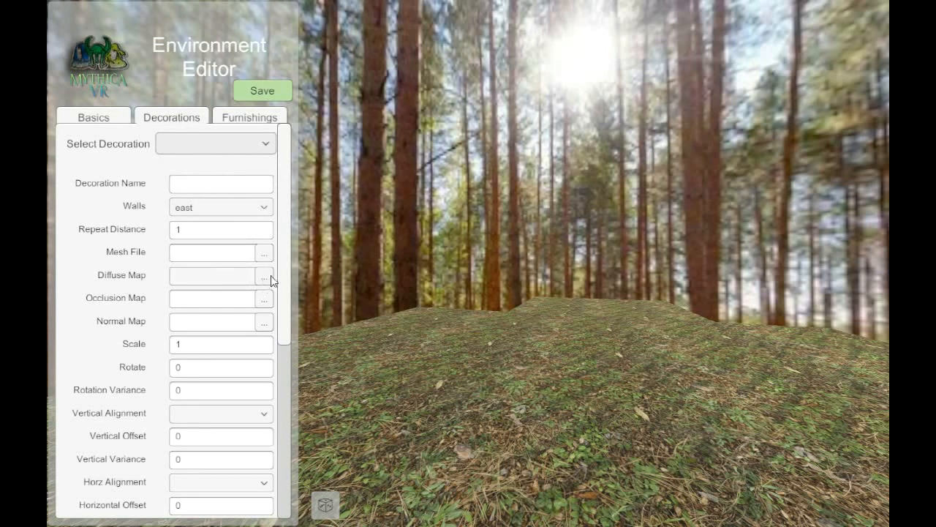
pyautogui.click(263, 252)
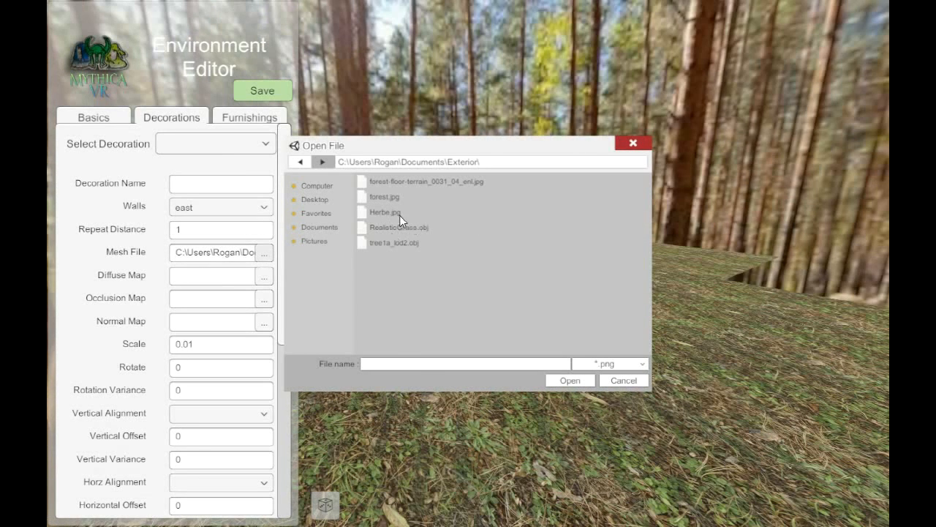
pyautogui.click(398, 227)
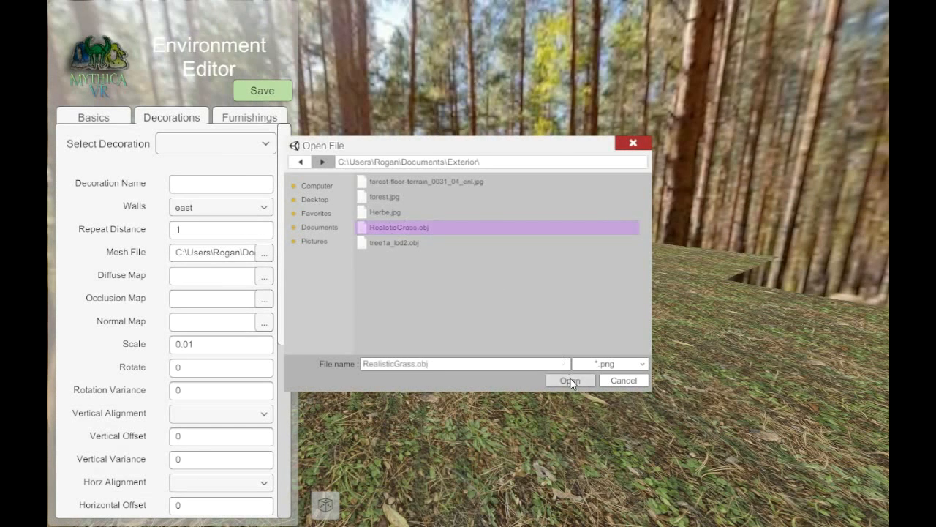
pyautogui.click(571, 379)
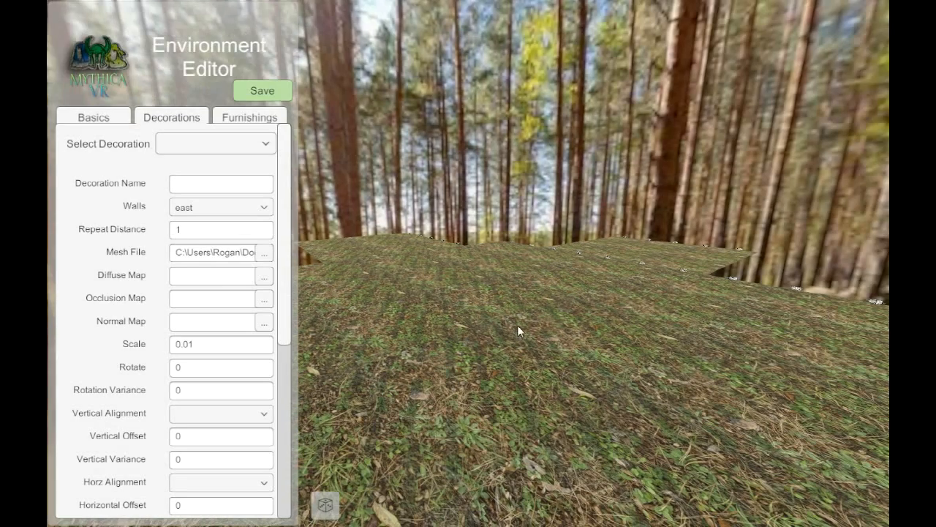
# Try a scale of 1 for the grass decoration and view it up close.
pyautogui.moveTo(517, 325); pyautogui.dragTo(468, 350, button='right')
pyautogui.click(205, 346)
pyautogui.write('1')
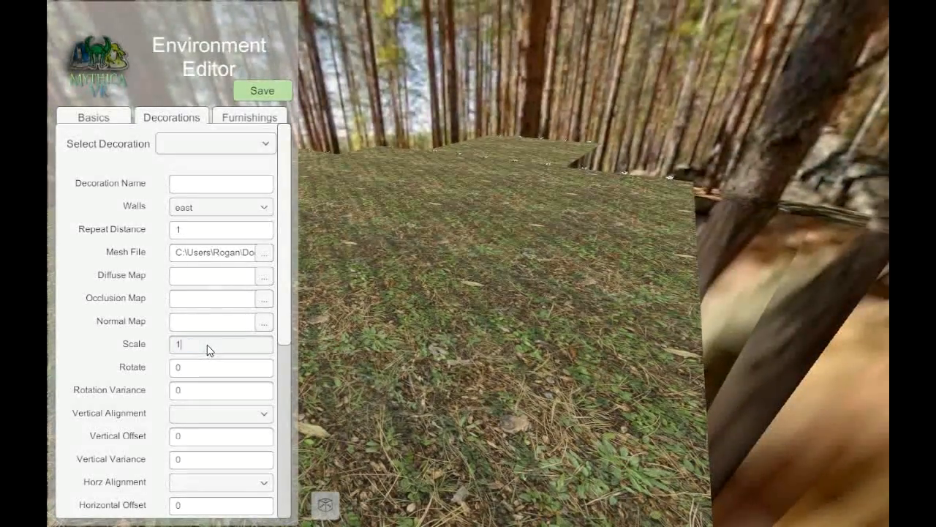
pyautogui.scroll(-5, 564, 358)
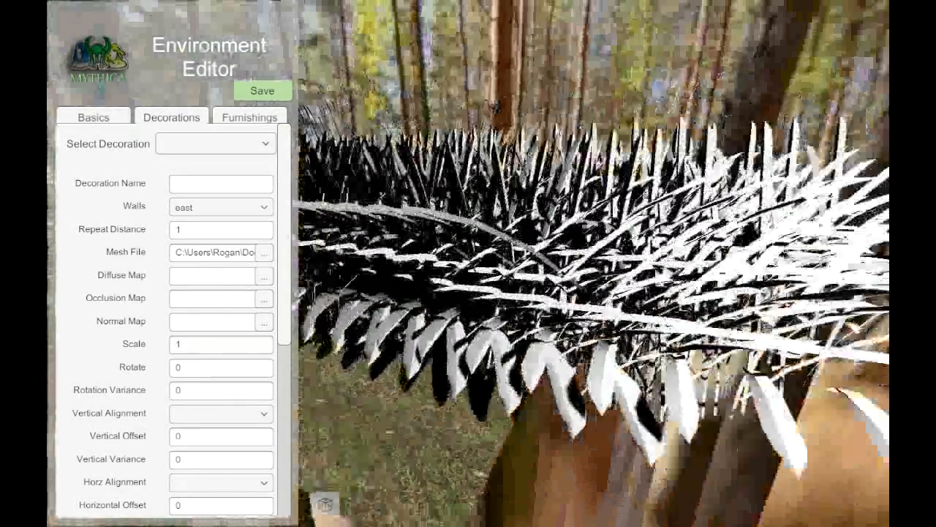
pyautogui.moveTo(564, 352); pyautogui.dragTo(504, 360, button='right')
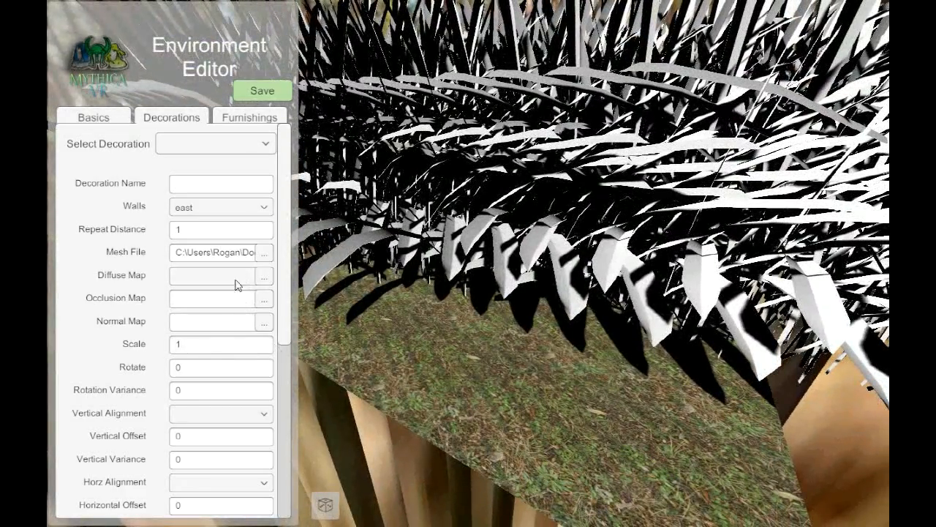
# Try a scale of 0.1 for the grass decoration and inspect the grass rows.
pyautogui.click(230, 347)
pyautogui.write('0.1')
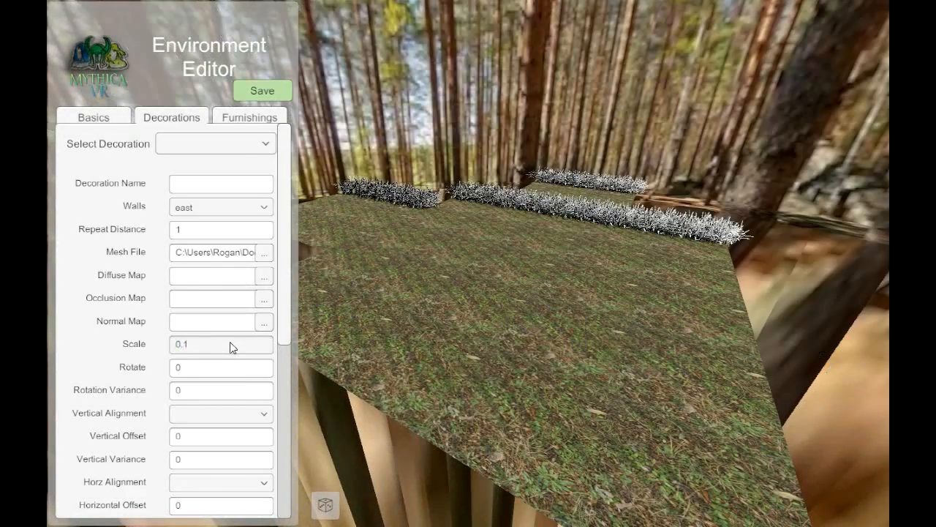
pyautogui.moveTo(433, 271)
pyautogui.mouseDown(button='right')
pyautogui.moveTo(455, 265)
pyautogui.moveTo(459, 283)
pyautogui.moveTo(414, 294)
pyautogui.moveTo(455, 281)
pyautogui.moveTo(402, 278)
pyautogui.moveTo(434, 285)
pyautogui.mouseUp(button='right')
pyautogui.press('w')
pyautogui.press('s')
pyautogui.press('w')
pyautogui.press('s')
pyautogui.press('w')
# Set the grass decoration's scale to 0.05 and check the spacing of the tufts.
pyautogui.click(209, 343)
pyautogui.click(231, 341)
pyautogui.press('BackSpace')
pyautogui.write('05')
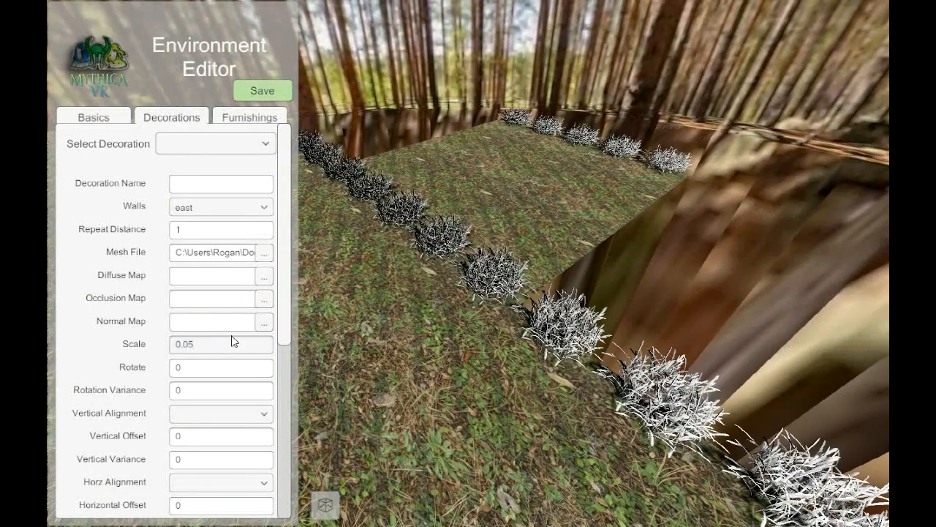
pyautogui.moveTo(642, 376); pyautogui.dragTo(515, 357, button='right')
pyautogui.press('s')
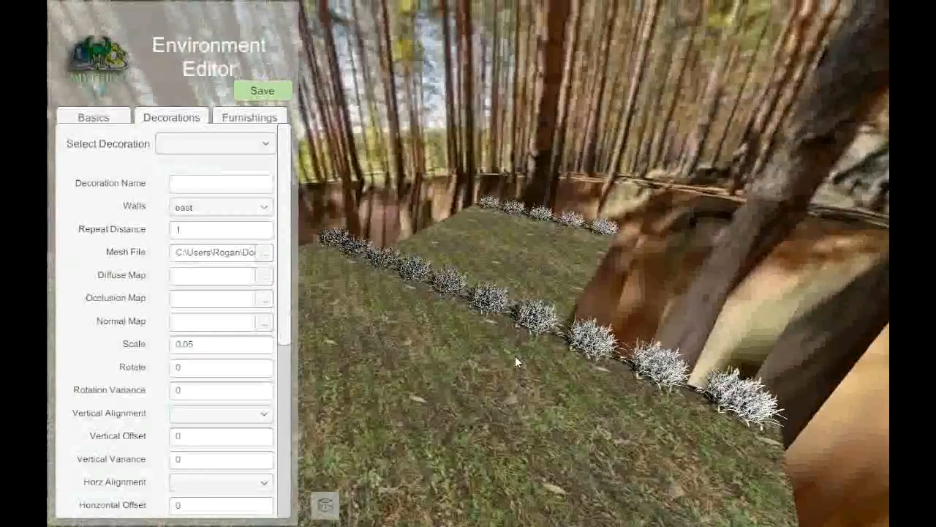
# Assign Herbe.jpg as the grass decoration's diffuse map.
pyautogui.click(264, 276)
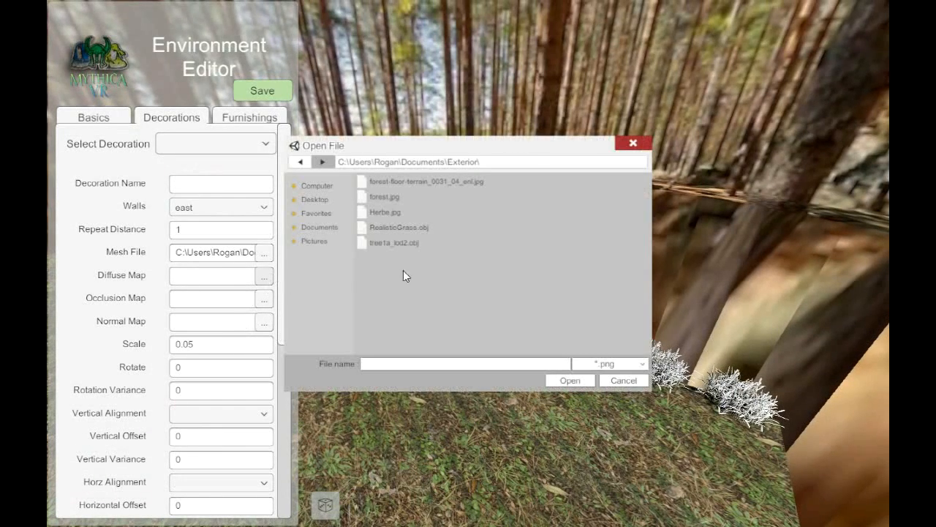
pyautogui.click(393, 211)
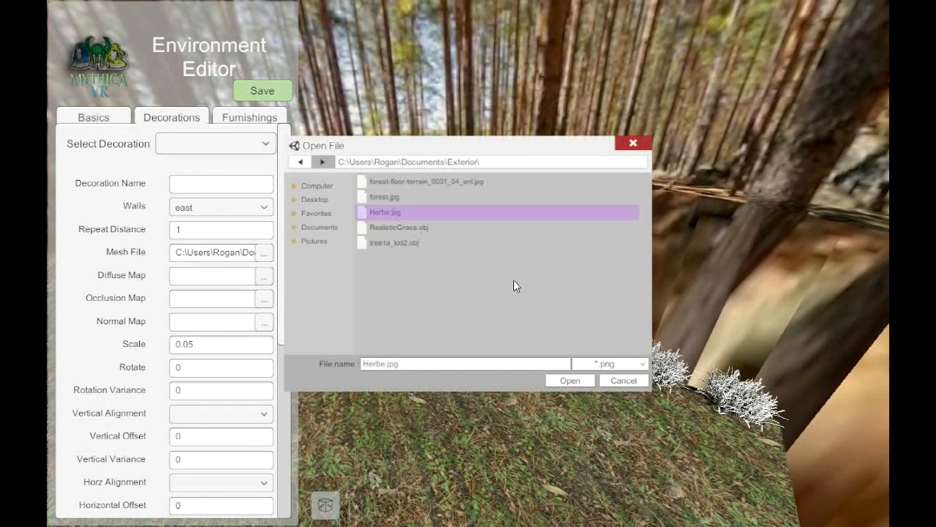
pyautogui.click(578, 382)
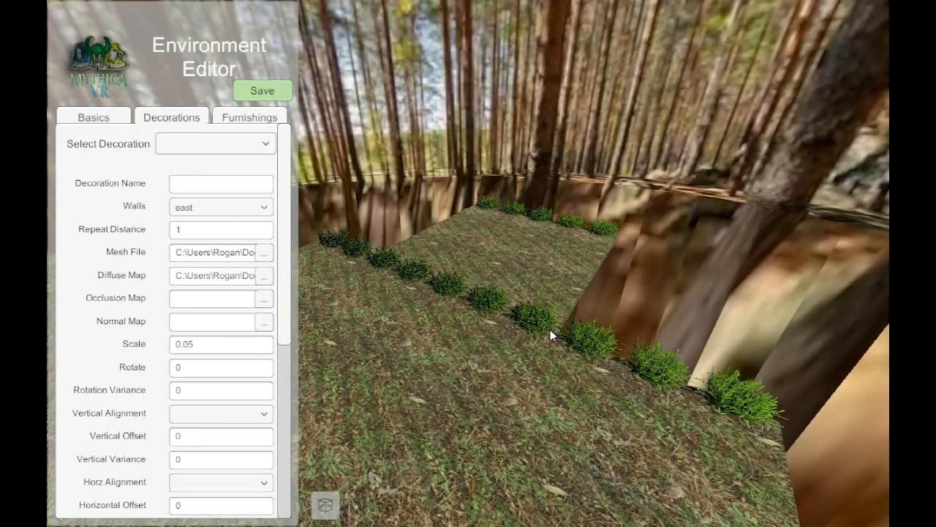
# Try horizontal variances of 1 and 10 for the grass decoration.
pyautogui.moveTo(549, 331); pyautogui.dragTo(434, 314, button='right')
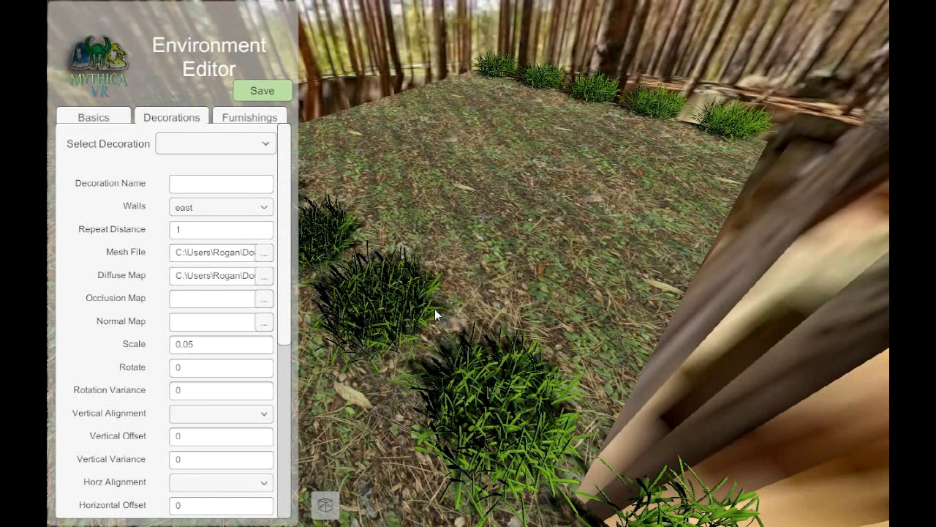
pyautogui.moveTo(434, 309); pyautogui.dragTo(457, 285, button='right')
pyautogui.press('s')
pyautogui.press('w')
pyautogui.press('s')
pyautogui.press('s')
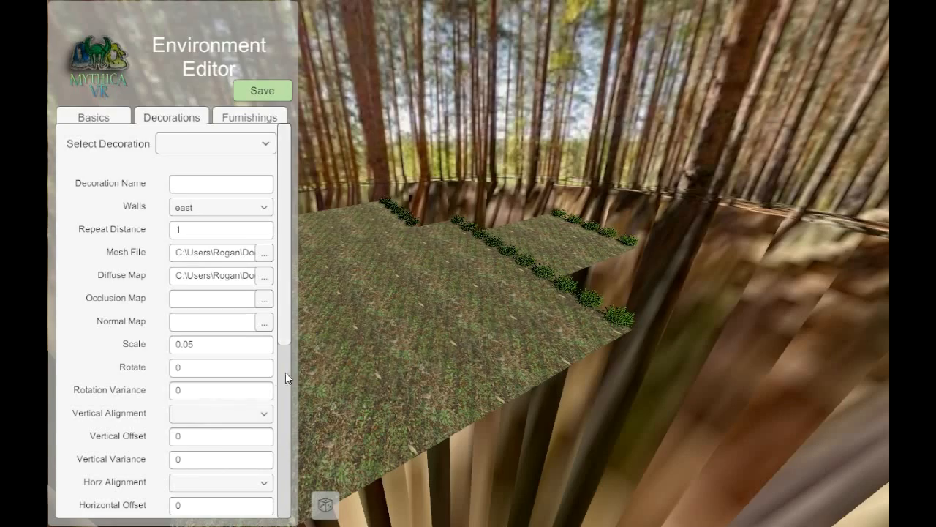
pyautogui.moveTo(285, 338)
pyautogui.mouseDown()
pyautogui.moveTo(286, 363)
pyautogui.moveTo(286, 353)
pyautogui.mouseUp()
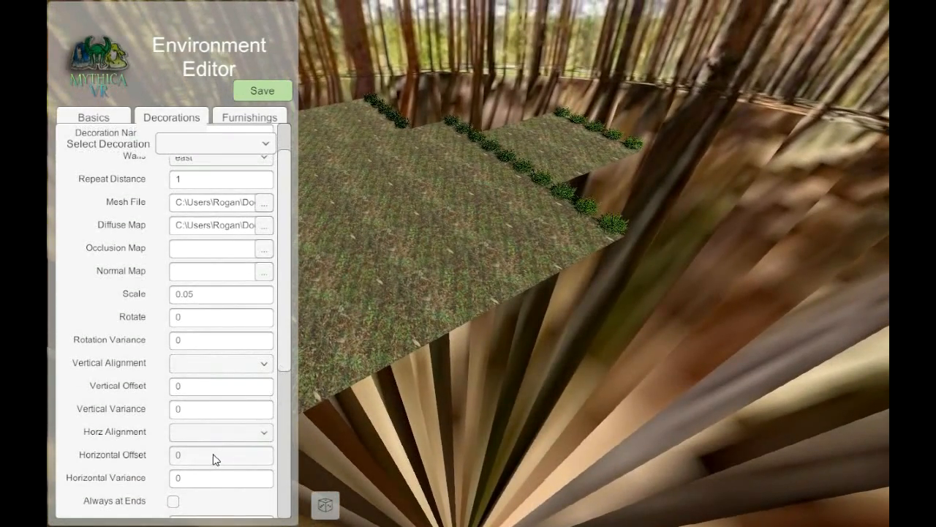
pyautogui.click(211, 479)
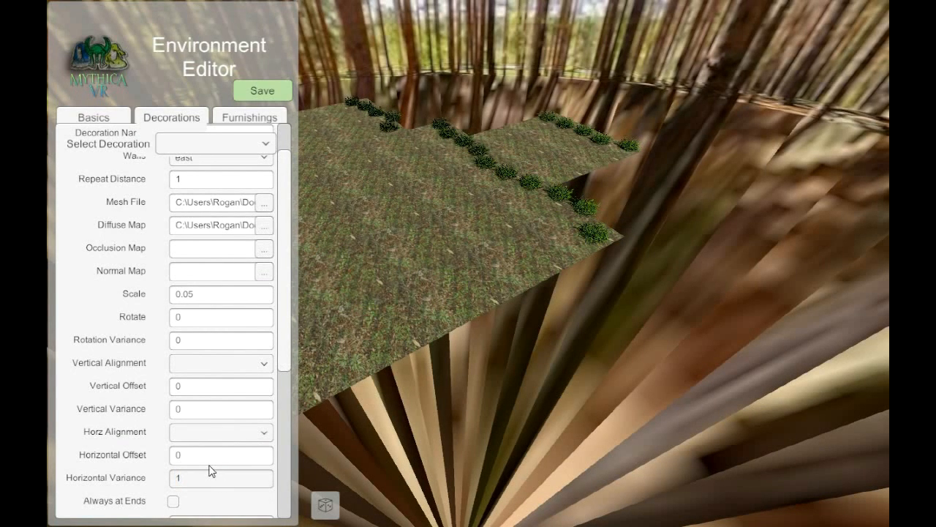
pyautogui.click(218, 478)
pyautogui.write('0')
pyautogui.moveTo(475, 292); pyautogui.dragTo(478, 248, button='right')
# Set the grass decoration's horizontal variance to -1 and inspect how the tufts spread over the forest floor.
pyautogui.click(197, 477)
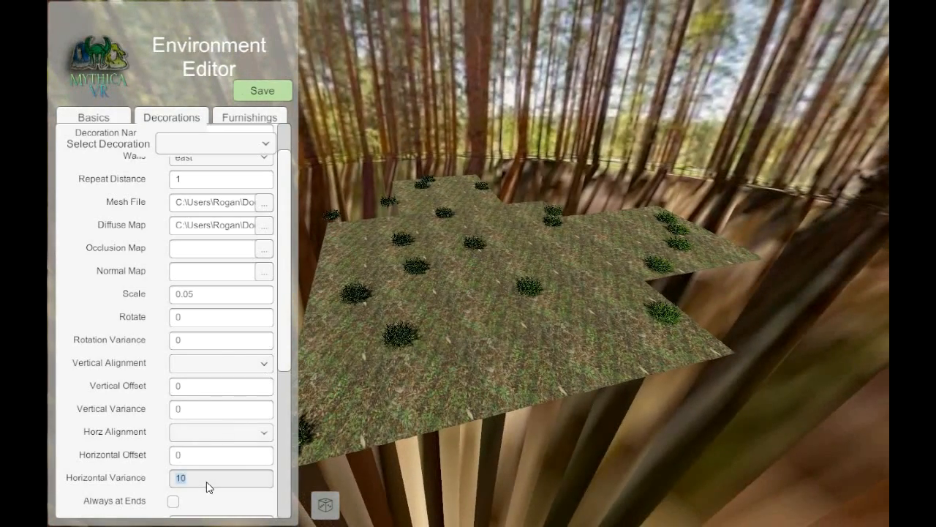
pyautogui.write('-10')
pyautogui.press('Return')
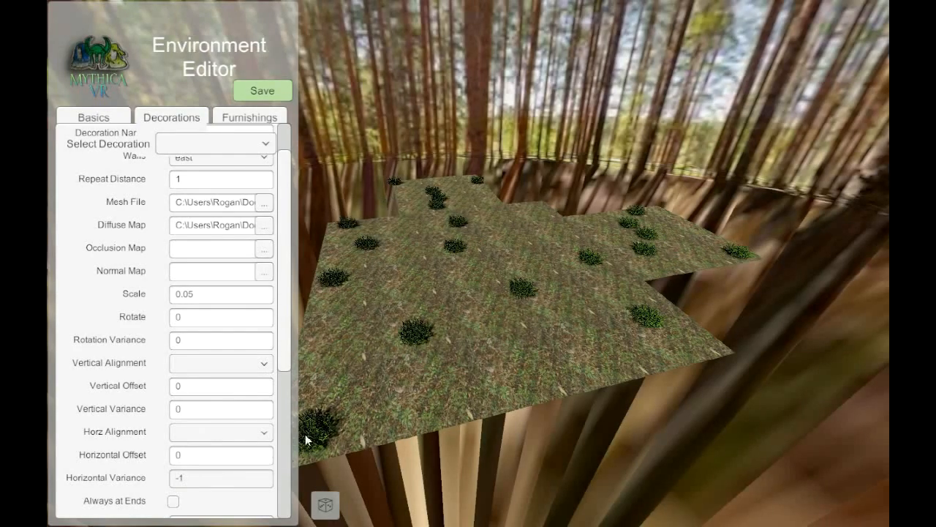
pyautogui.moveTo(463, 309); pyautogui.dragTo(424, 308, button='right')
pyautogui.press('w')
pyautogui.press('s')
pyautogui.press('w')
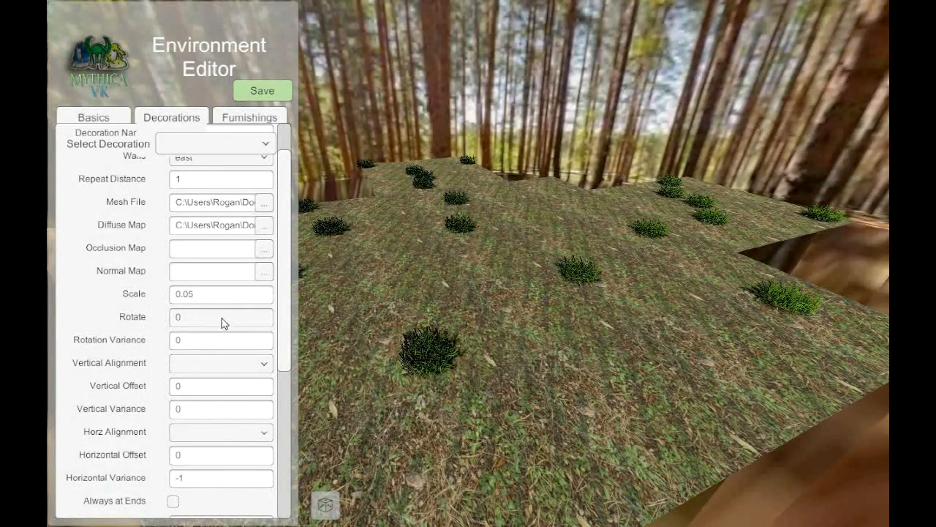
# Set the grass decoration's rotation variance to 180 and inspect the tufts from near and far.
pyautogui.click(210, 338)
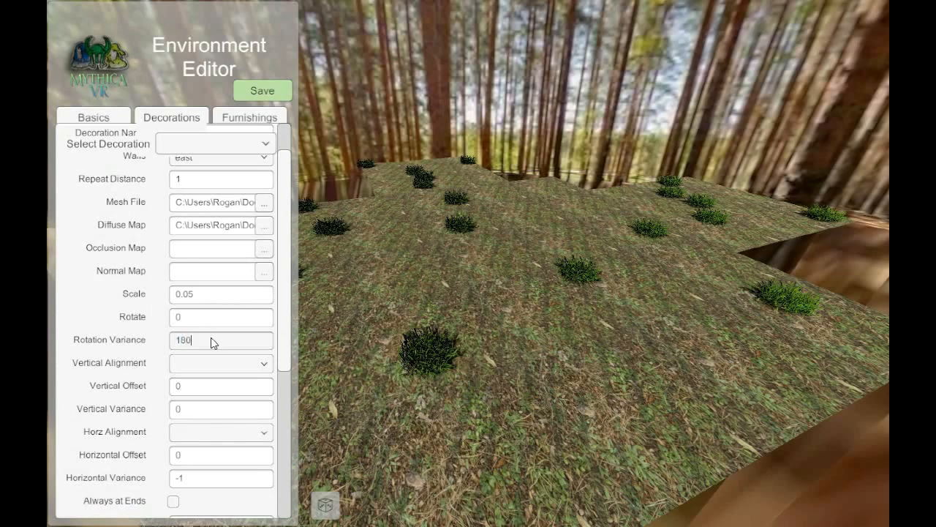
pyautogui.press('Return')
pyautogui.moveTo(450, 288); pyautogui.dragTo(469, 277, button='right')
pyautogui.press('s')
pyautogui.press('w')
pyautogui.press('w')
pyautogui.press('s')
pyautogui.press('w')
pyautogui.press('s')
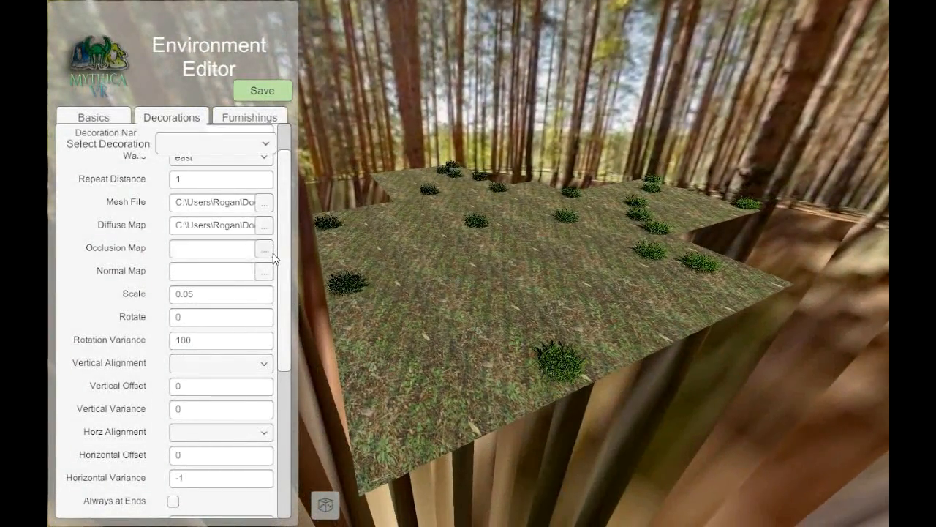
# Try repeat distances of 0.1 and 0.01 for the grass decoration.
pyautogui.moveTo(281, 265)
pyautogui.mouseDown()
pyautogui.moveTo(281, 238)
pyautogui.moveTo(279, 268)
pyautogui.moveTo(285, 255)
pyautogui.mouseUp()
pyautogui.click(216, 223)
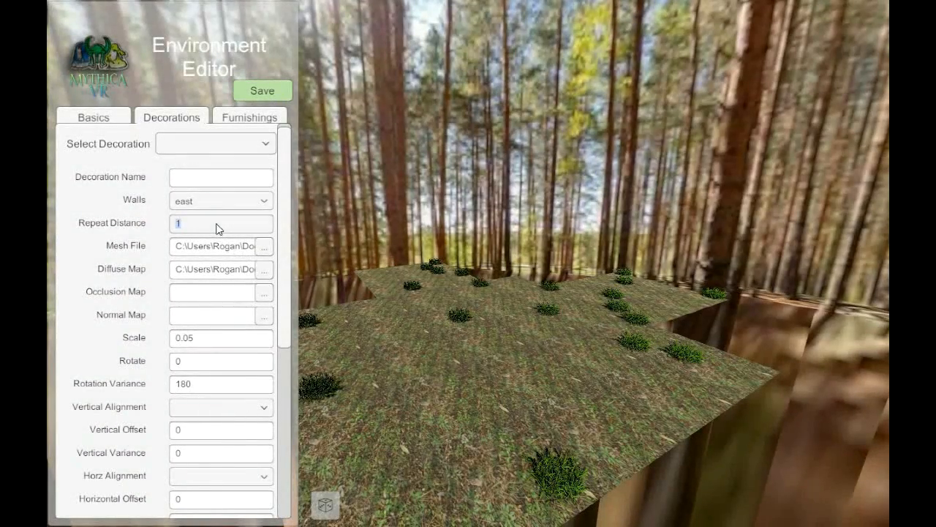
pyautogui.write('0.1')
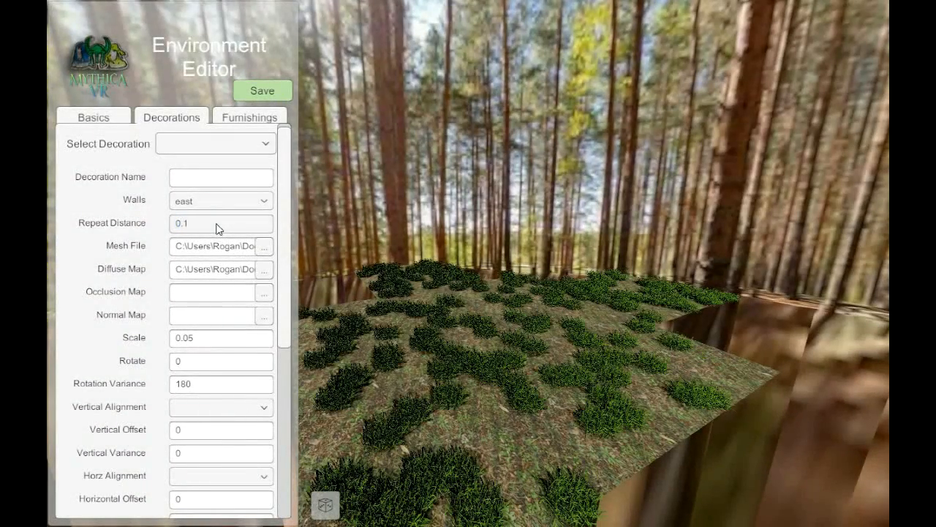
pyautogui.click(237, 230)
pyautogui.write('1')
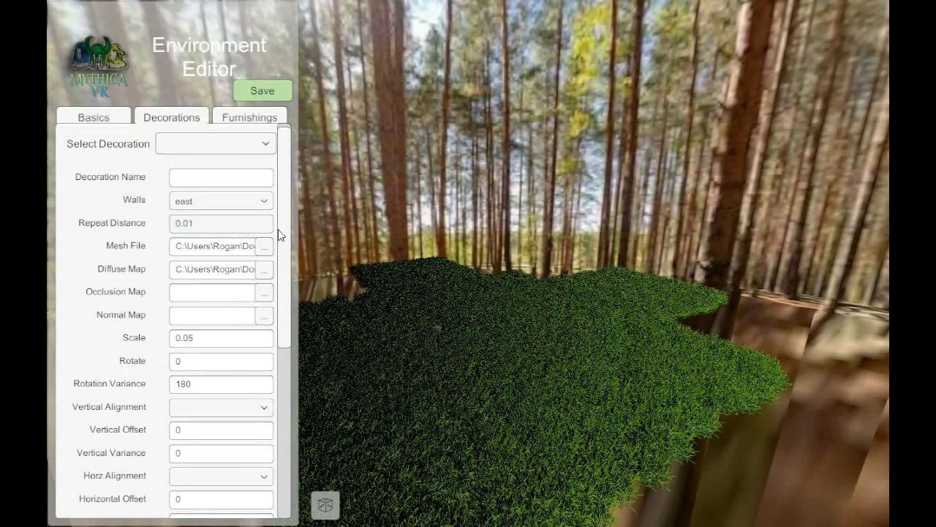
# Set the grass decoration's repeat distance to 0.05 and check the ground coverage up close.
pyautogui.click(226, 229)
pyautogui.click(225, 230)
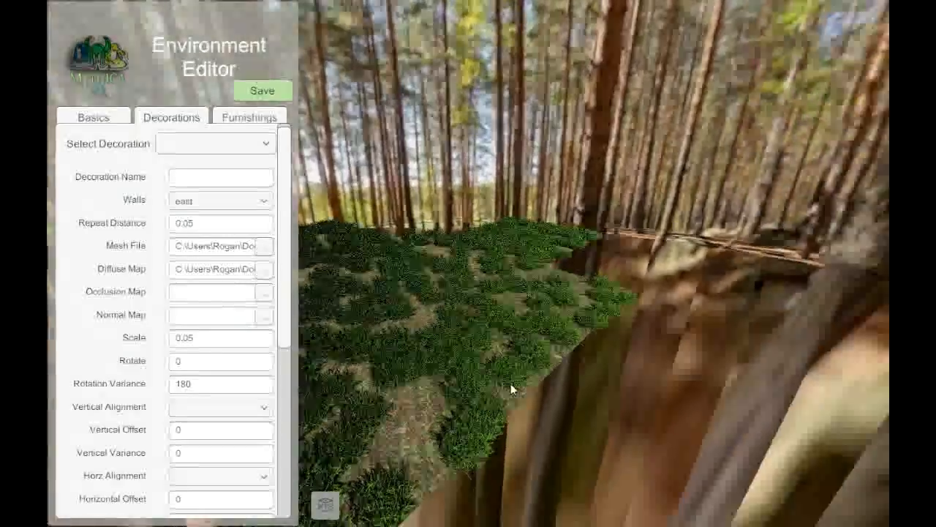
pyautogui.press('w')
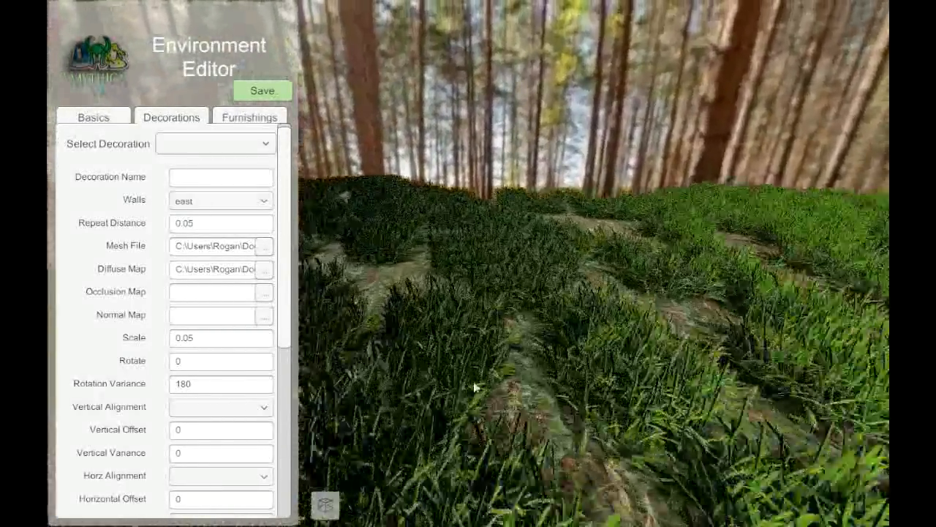
pyautogui.moveTo(472, 353); pyautogui.dragTo(527, 384, button='right')
pyautogui.press('s')
# Review the grass decoration's remaining options down to the Probability value.
pyautogui.moveTo(280, 429); pyautogui.dragTo(283, 499)
pyautogui.moveTo(509, 420); pyautogui.dragTo(446, 338, button='right')
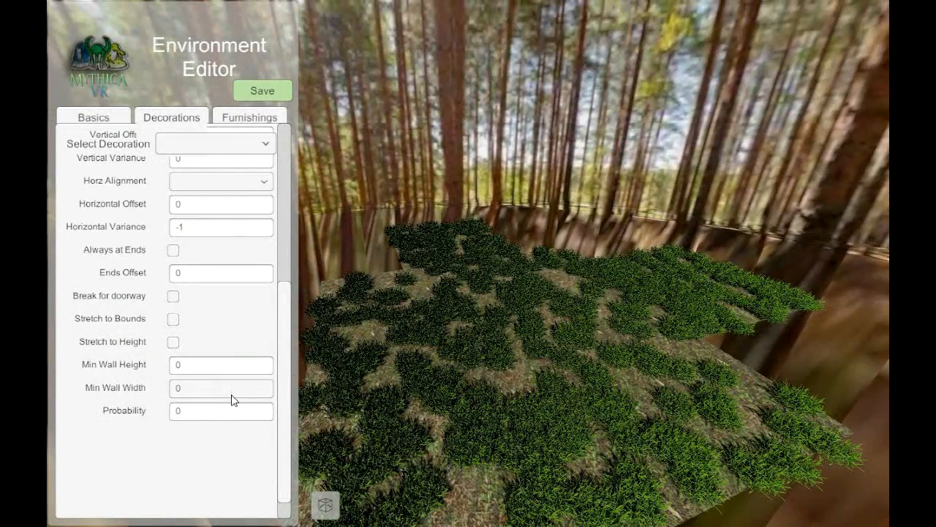
pyautogui.click(220, 412)
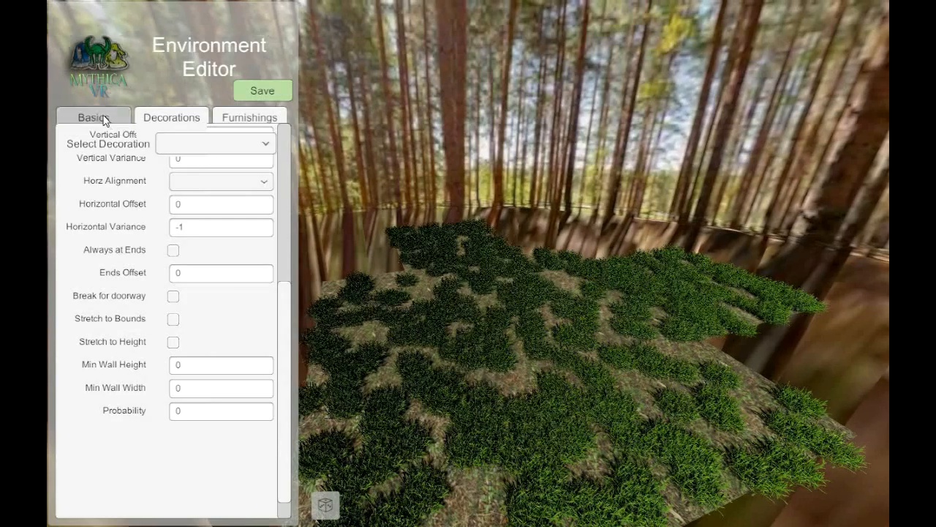
# Set the forest_test environment's light angle to 12 in its basic settings.
pyautogui.click(95, 117)
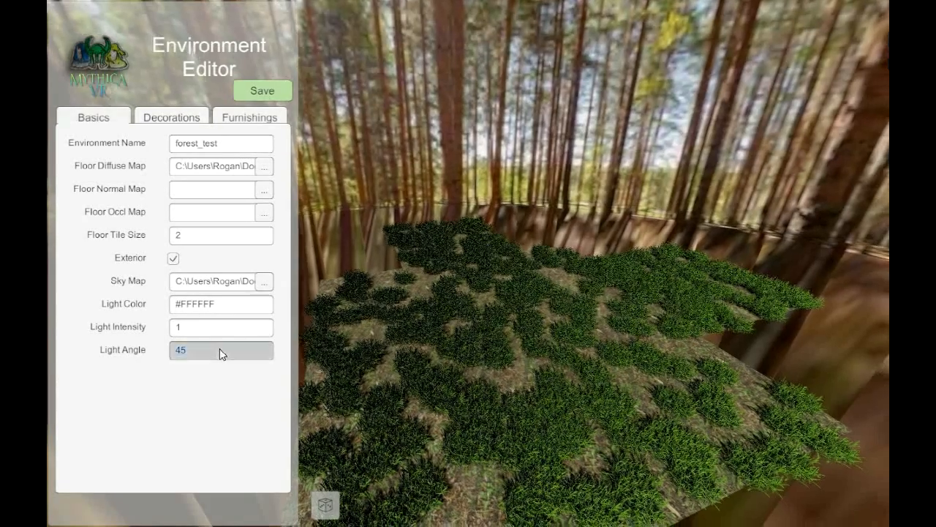
pyautogui.click(219, 350)
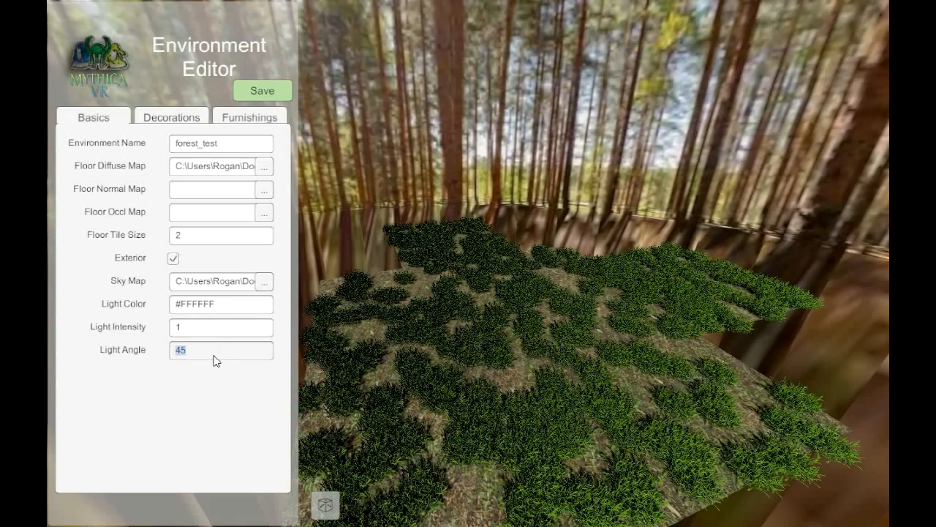
pyautogui.press('Return')
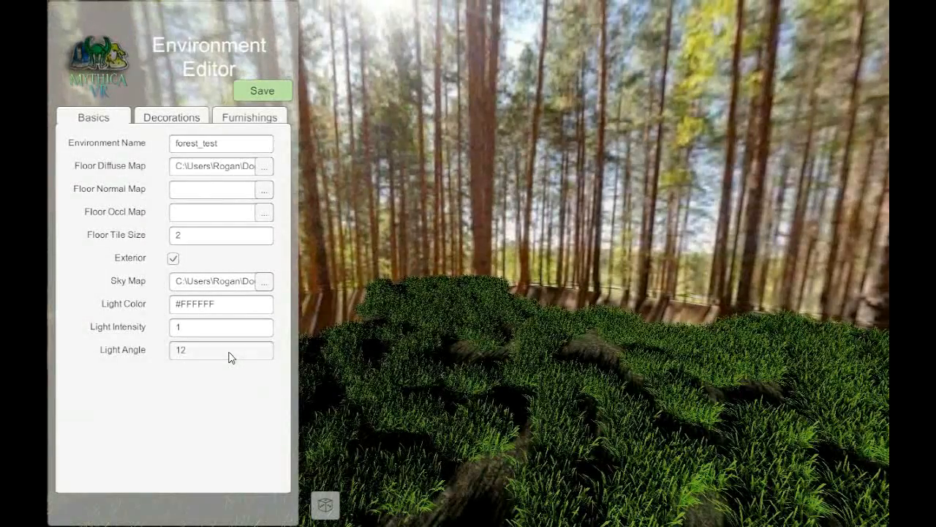
# Try a light angle of 90 for comparison and set it back to 12.
pyautogui.click(229, 356)
pyautogui.write('90')
pyautogui.press('Return')
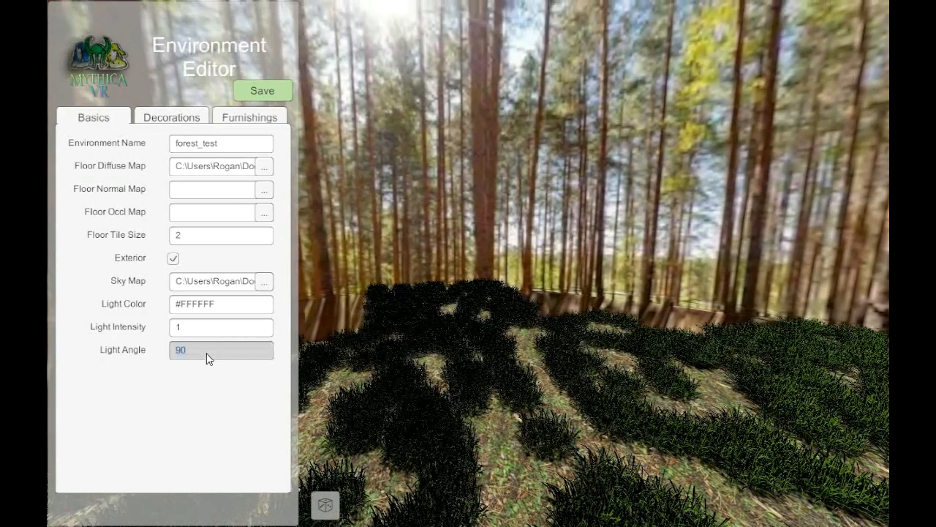
pyautogui.doubleClick(207, 351)
pyautogui.write('12')
pyautogui.press('Return')
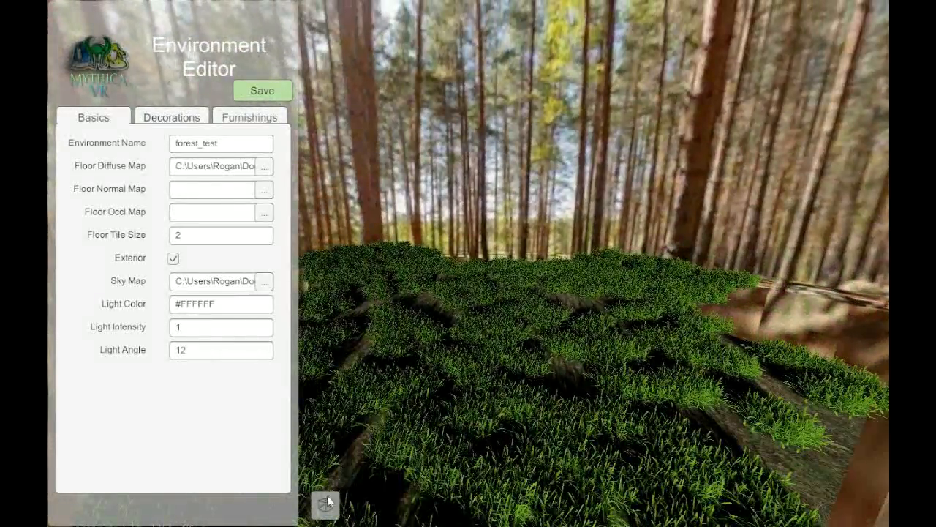
# Regenerate the preview layout several times to check the grass, and save the forest_test environment.
pyautogui.click(328, 506)
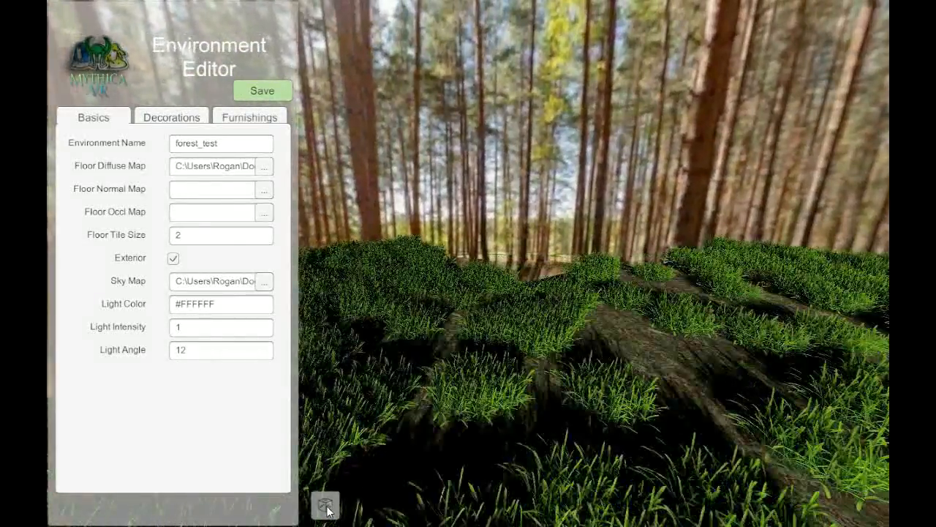
pyautogui.click(327, 506)
pyautogui.click(327, 506)
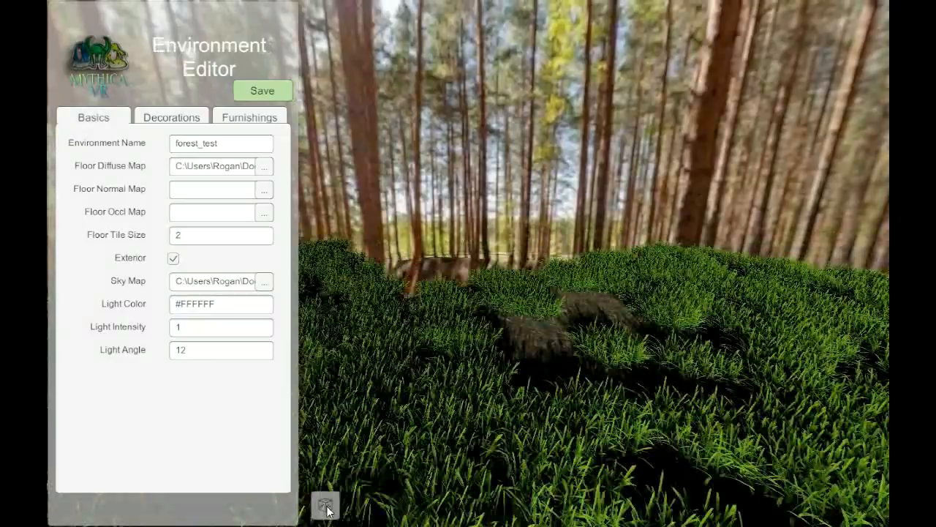
pyautogui.click(326, 507)
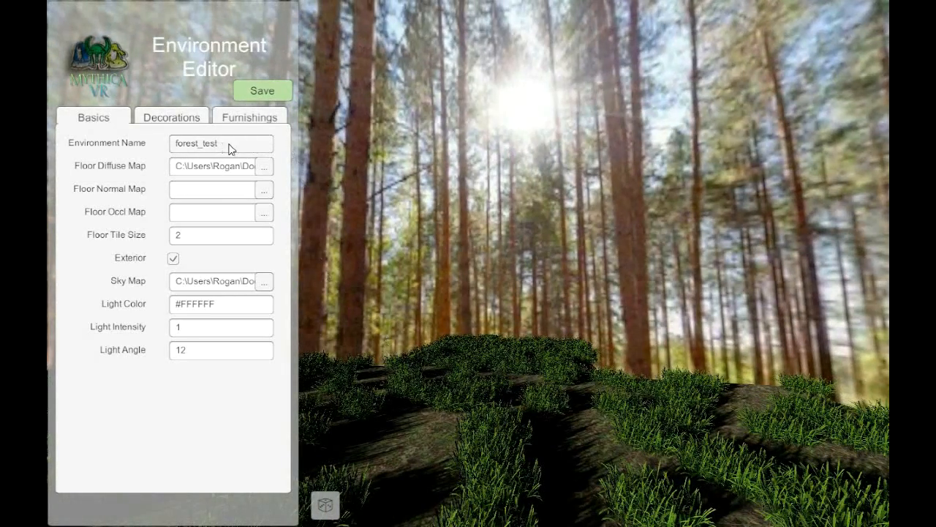
pyautogui.click(262, 91)
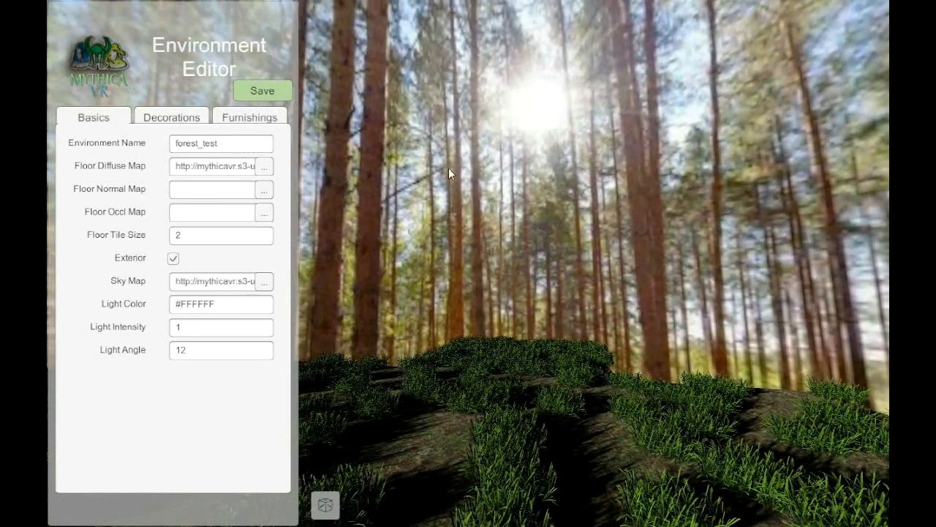